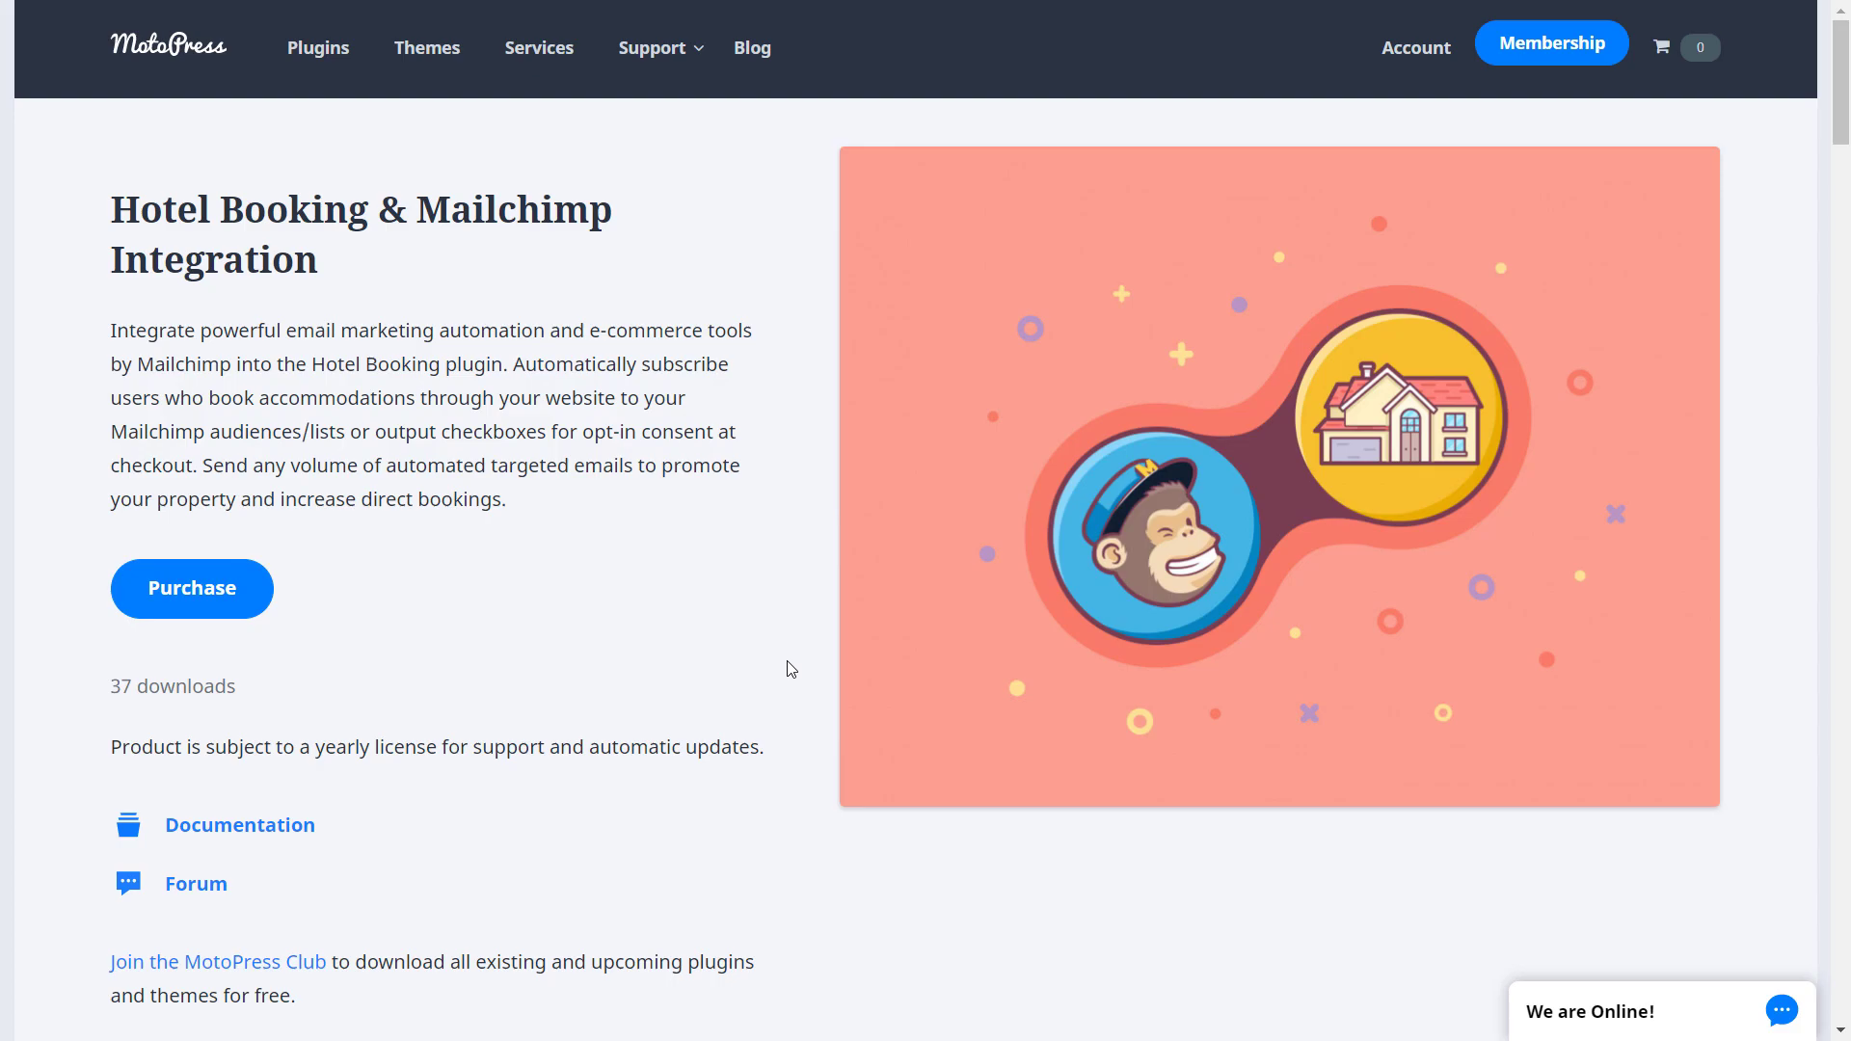
# Step: Open the Upload Plugin form under Plugins > Add New
pyautogui.scroll(-1, 791, 669)
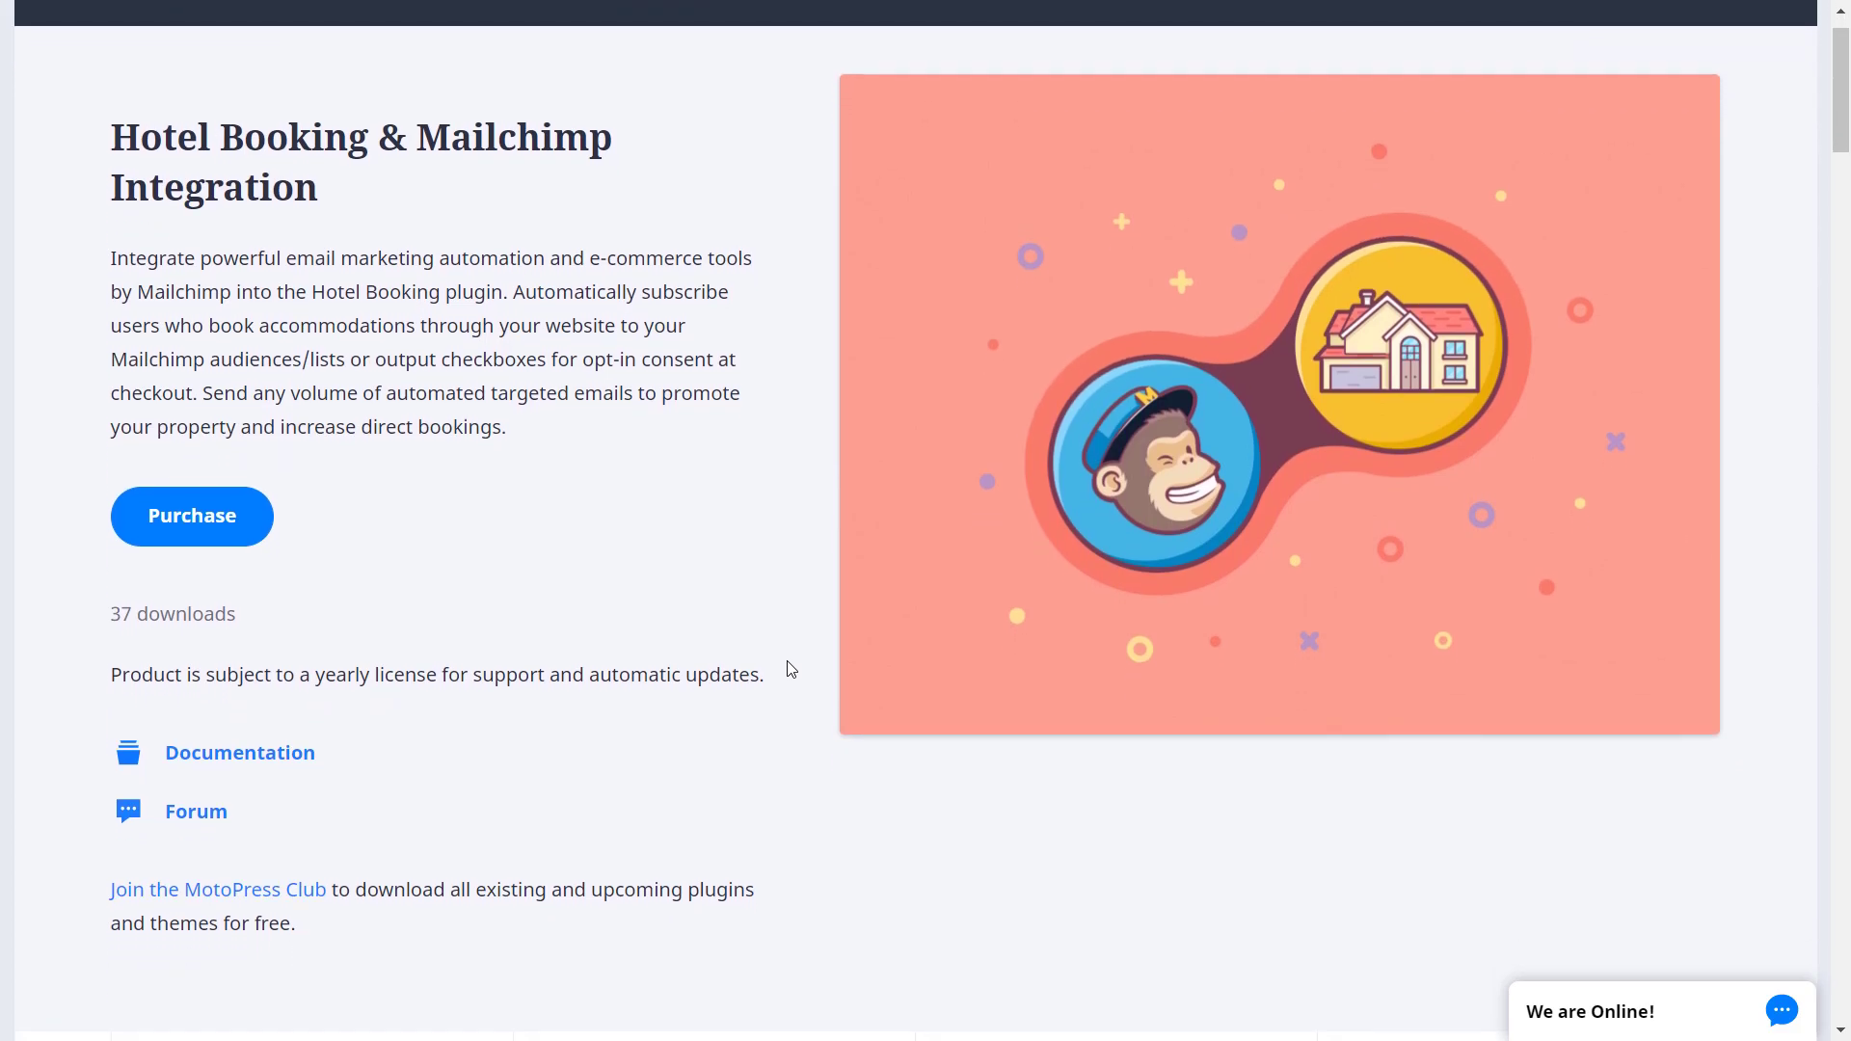
pyautogui.scroll(-1, 790, 670)
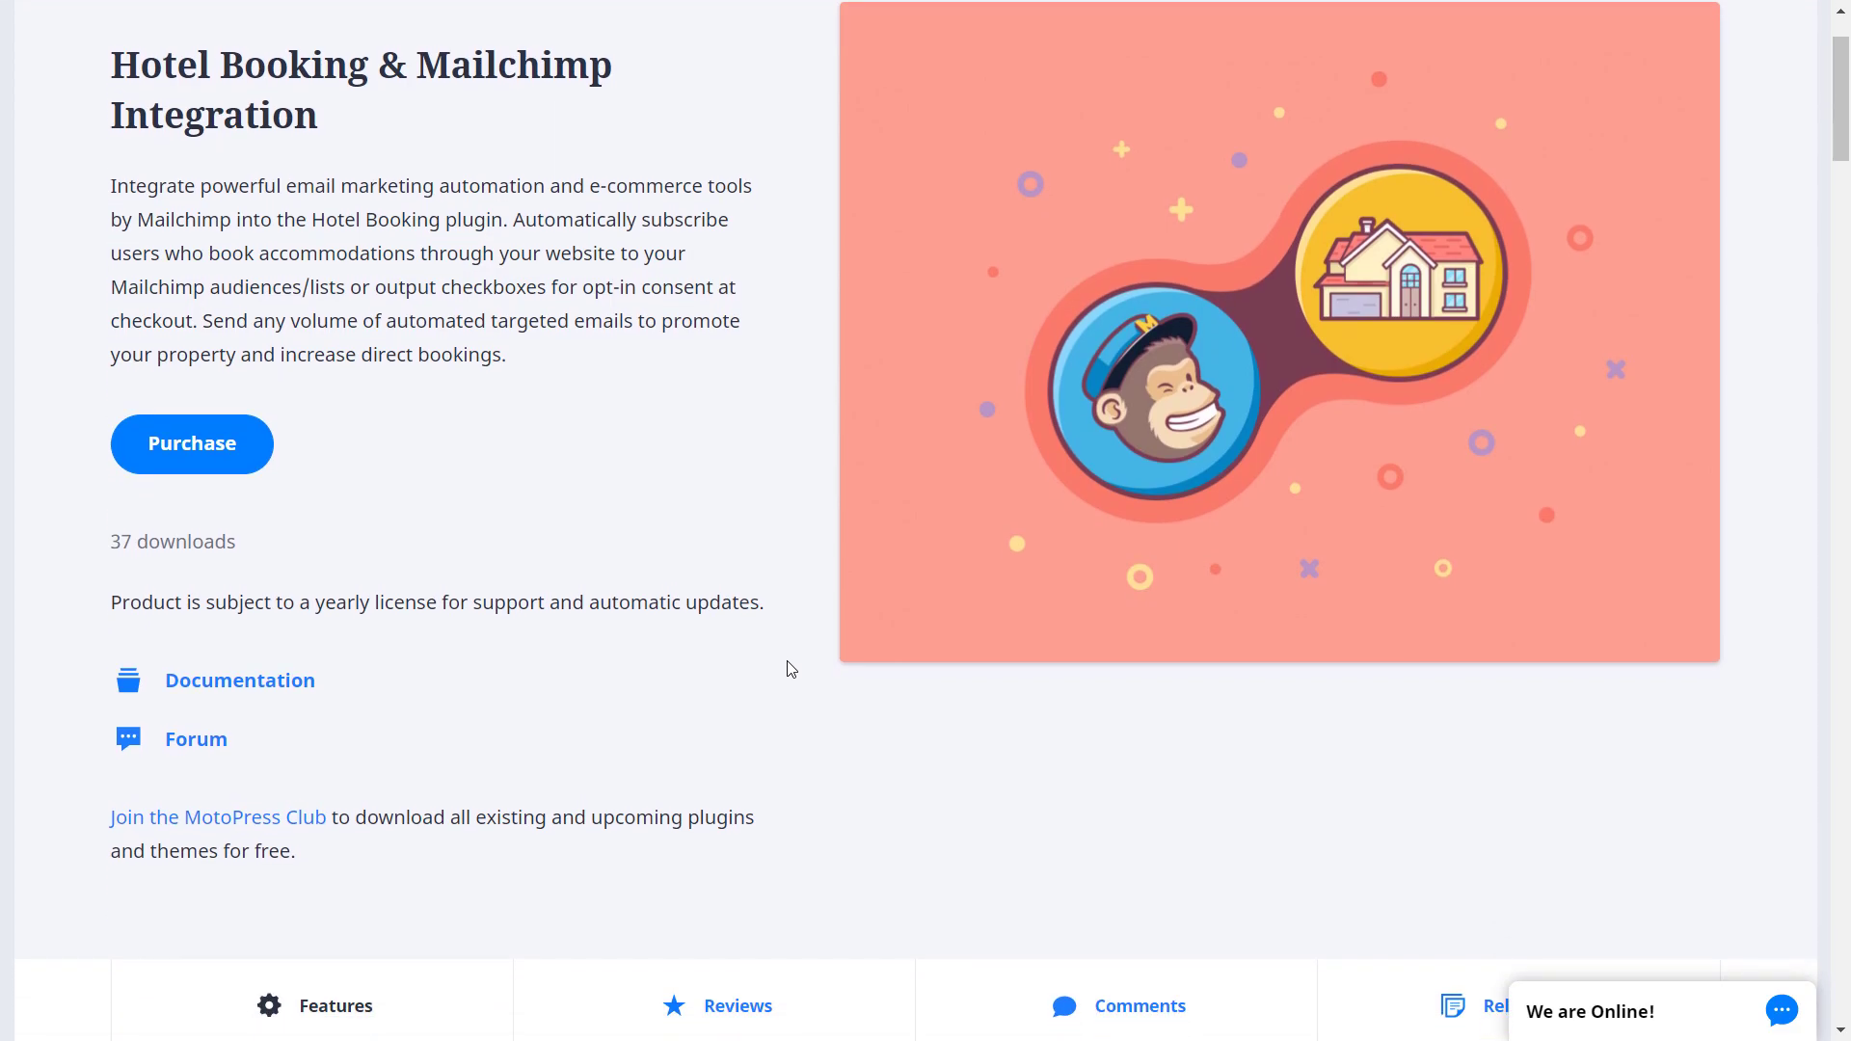
pyautogui.scroll(-1, 791, 669)
pyautogui.scroll(-1, 791, 669)
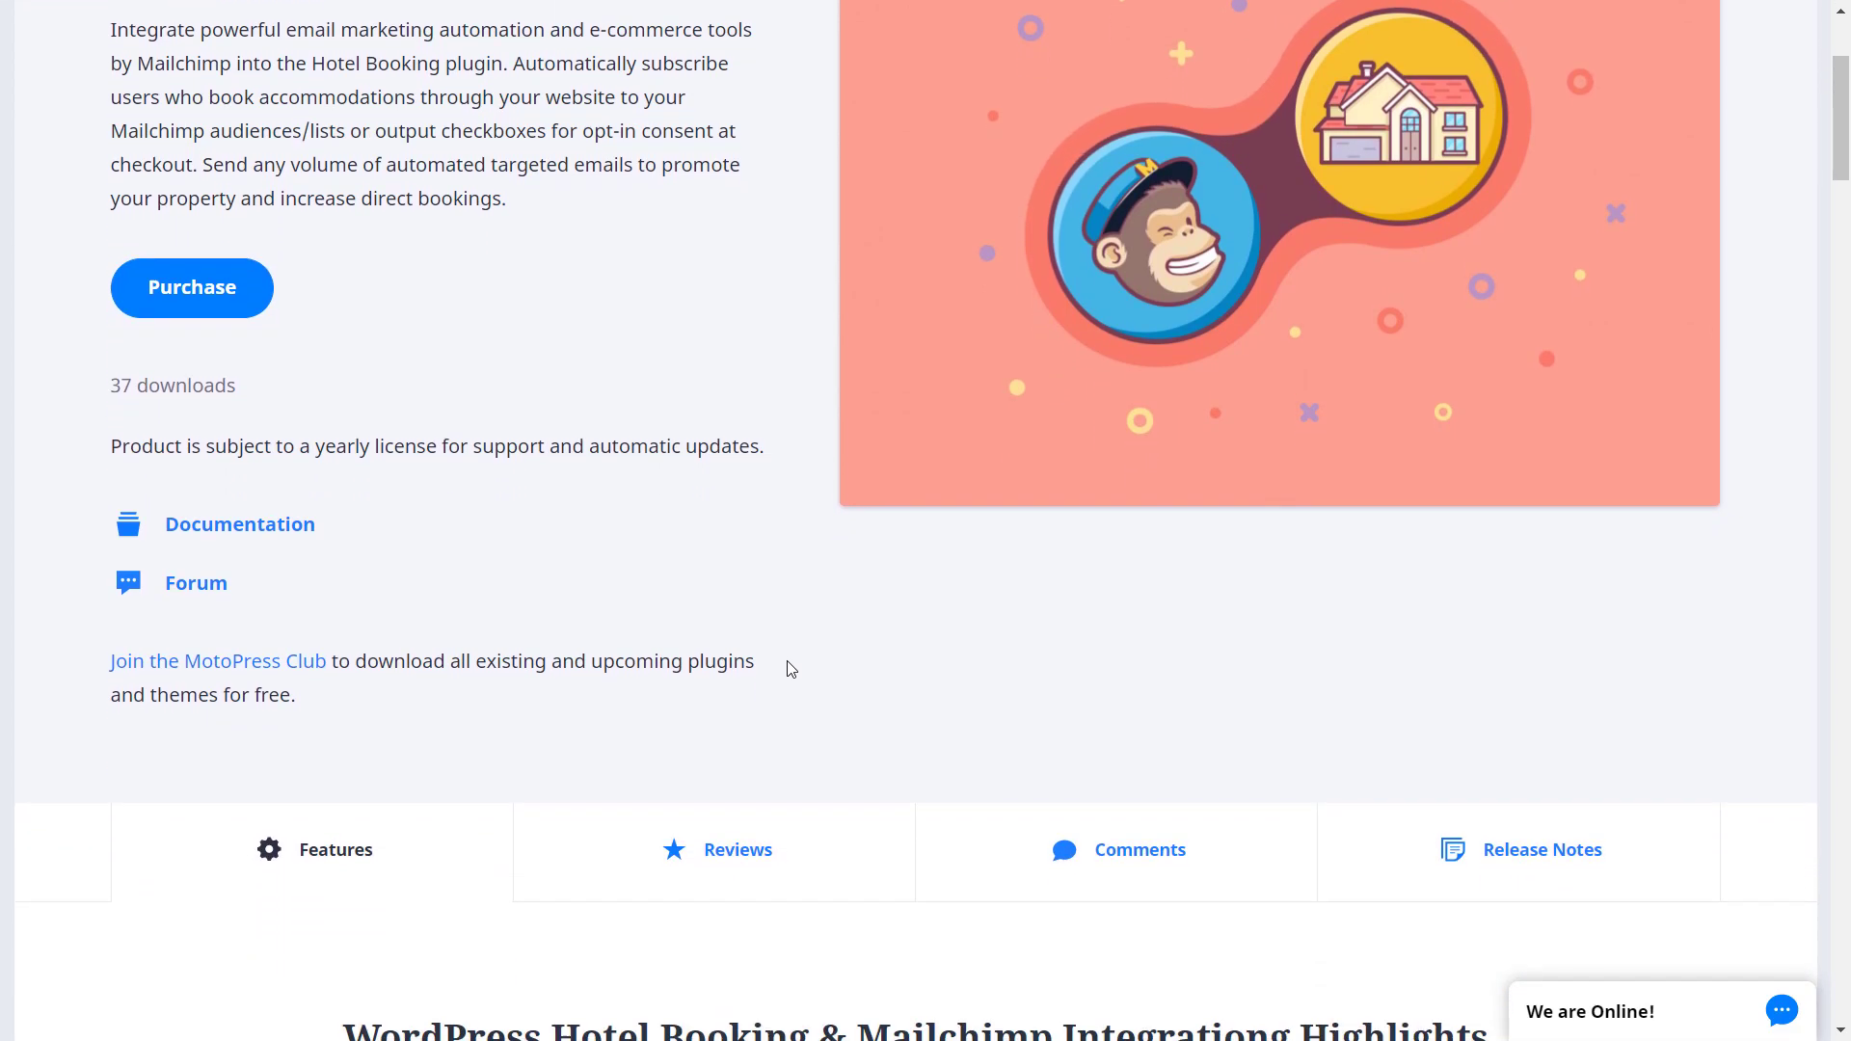
pyautogui.scroll(-5, 791, 669)
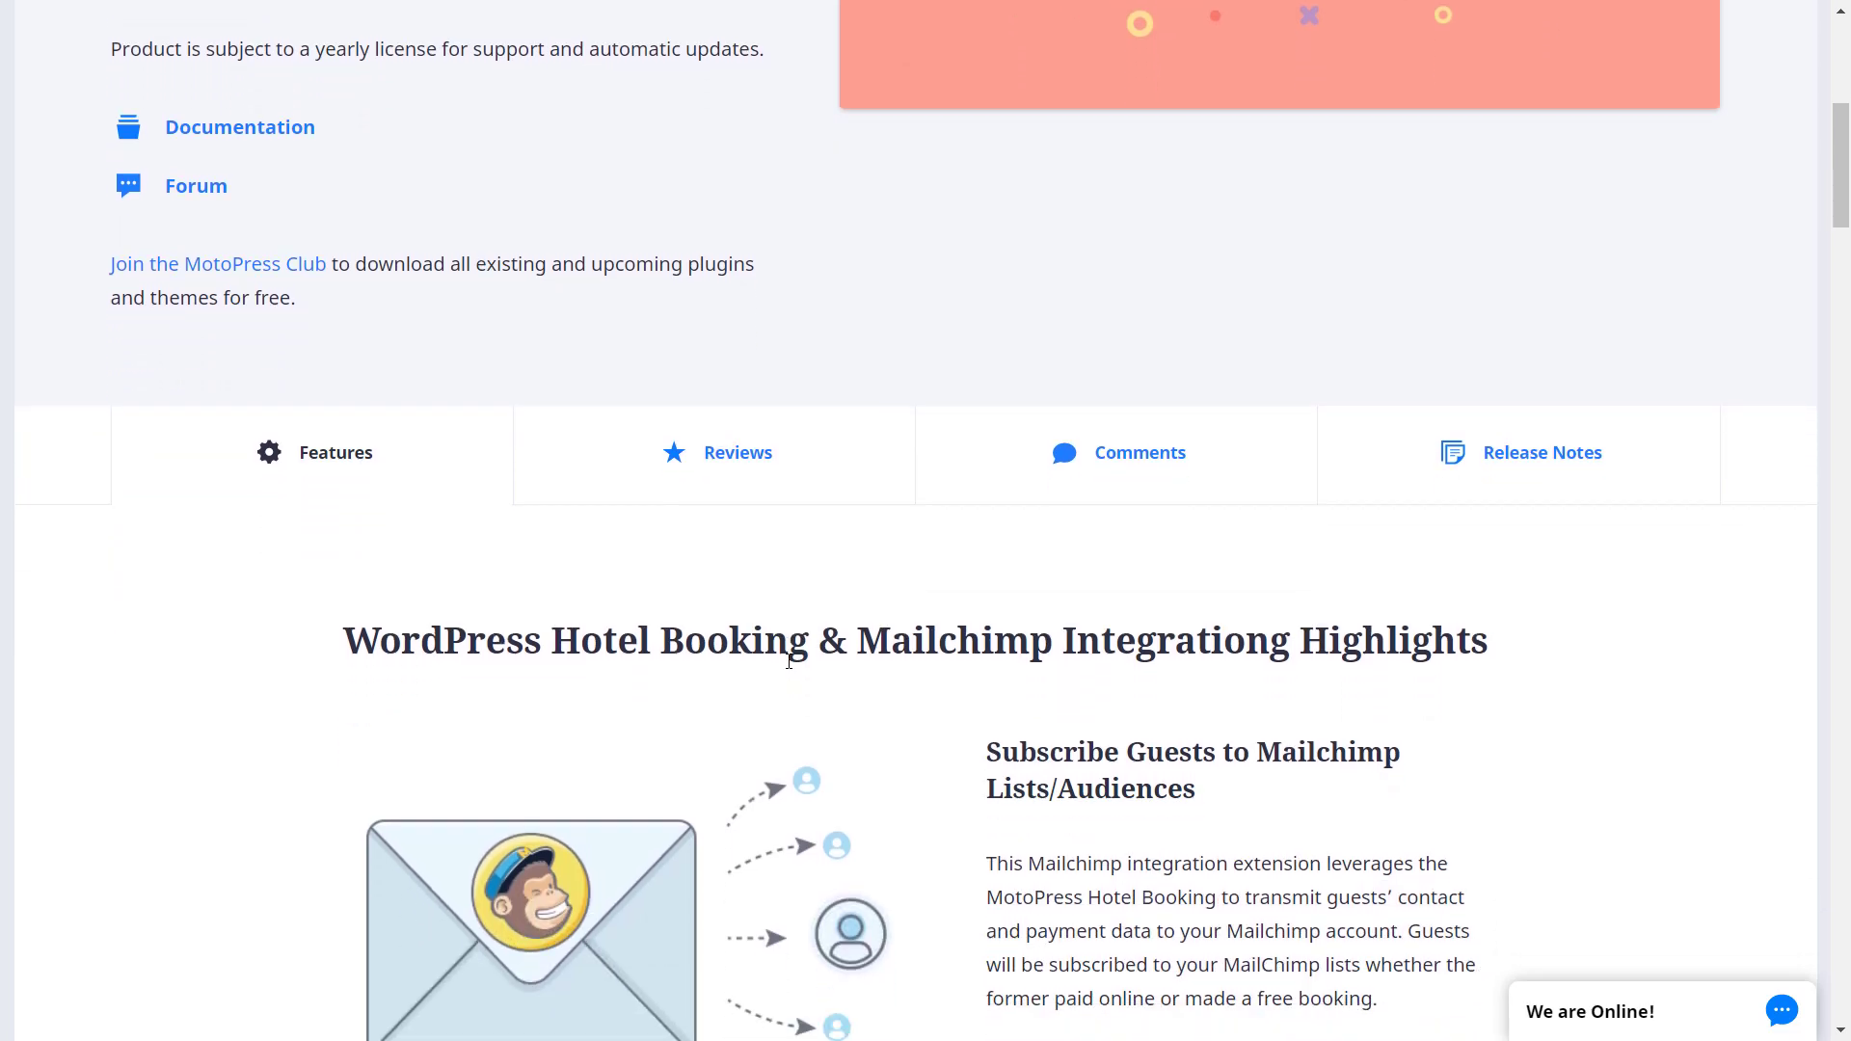
pyautogui.scroll(-5, 789, 662)
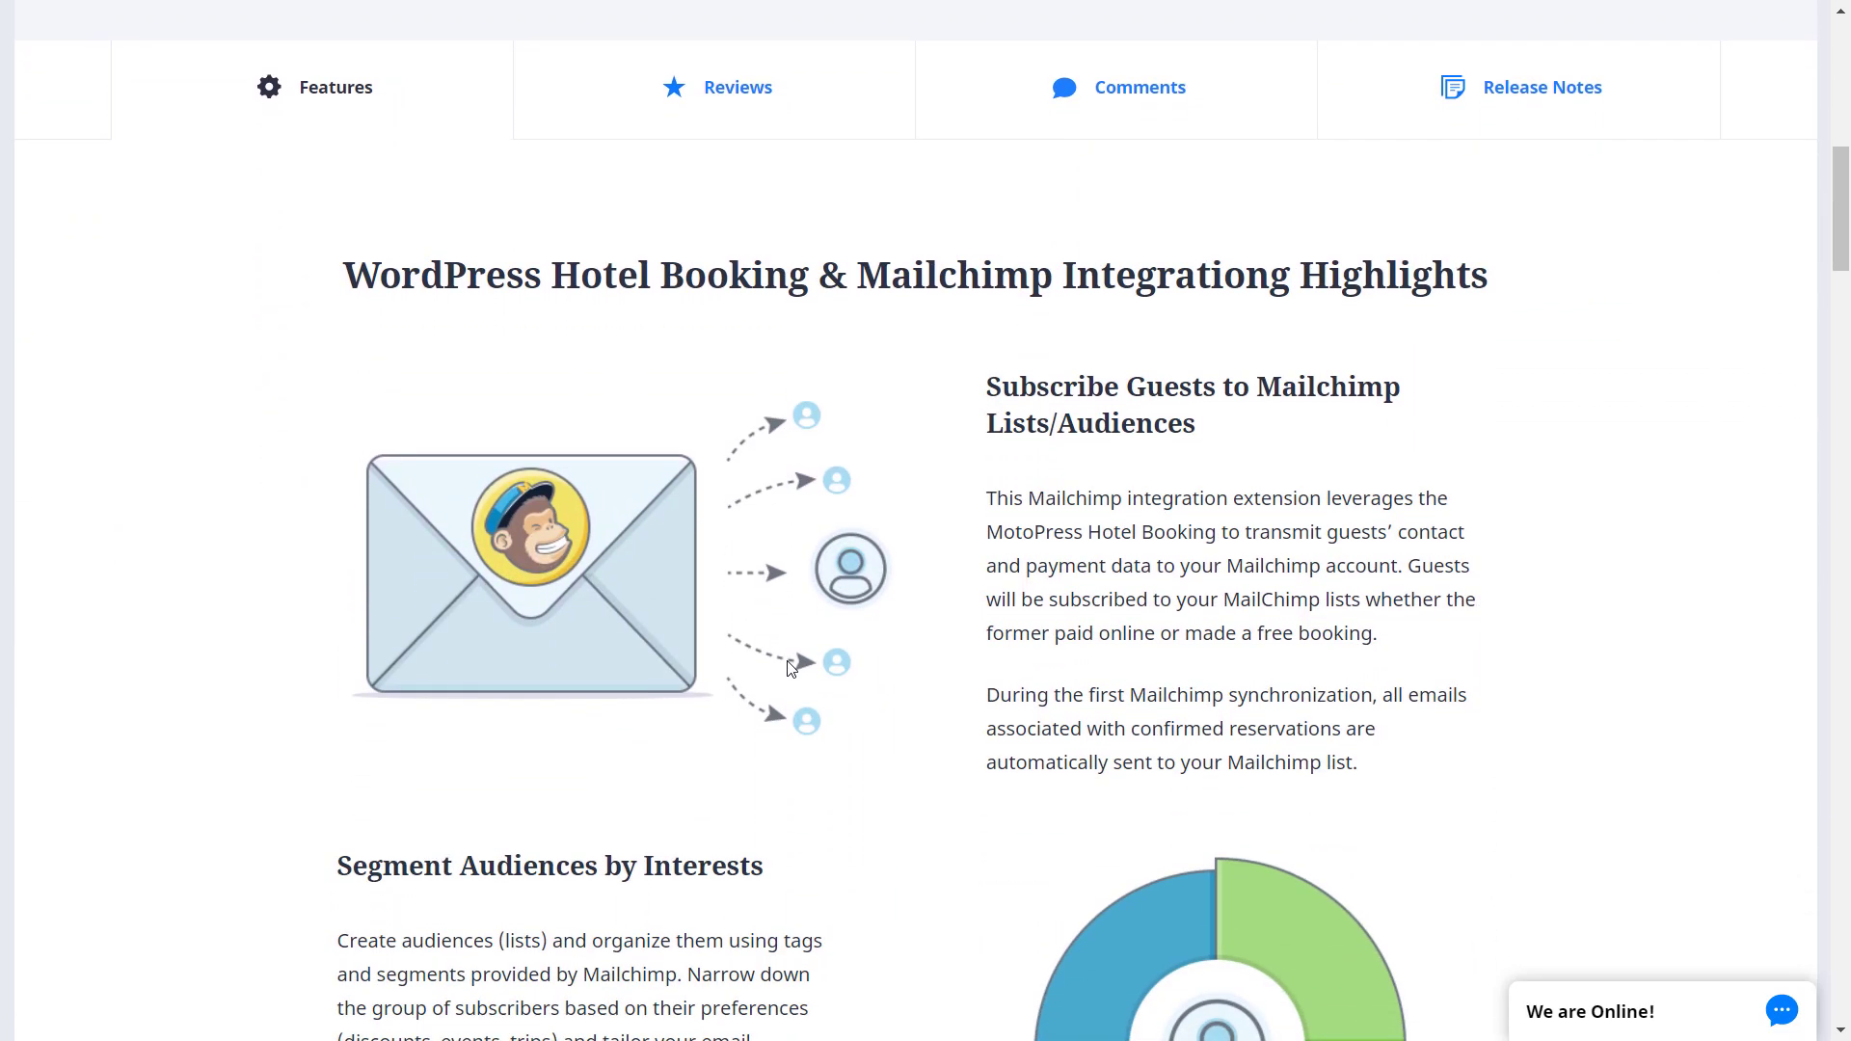
pyautogui.scroll(-5, 791, 669)
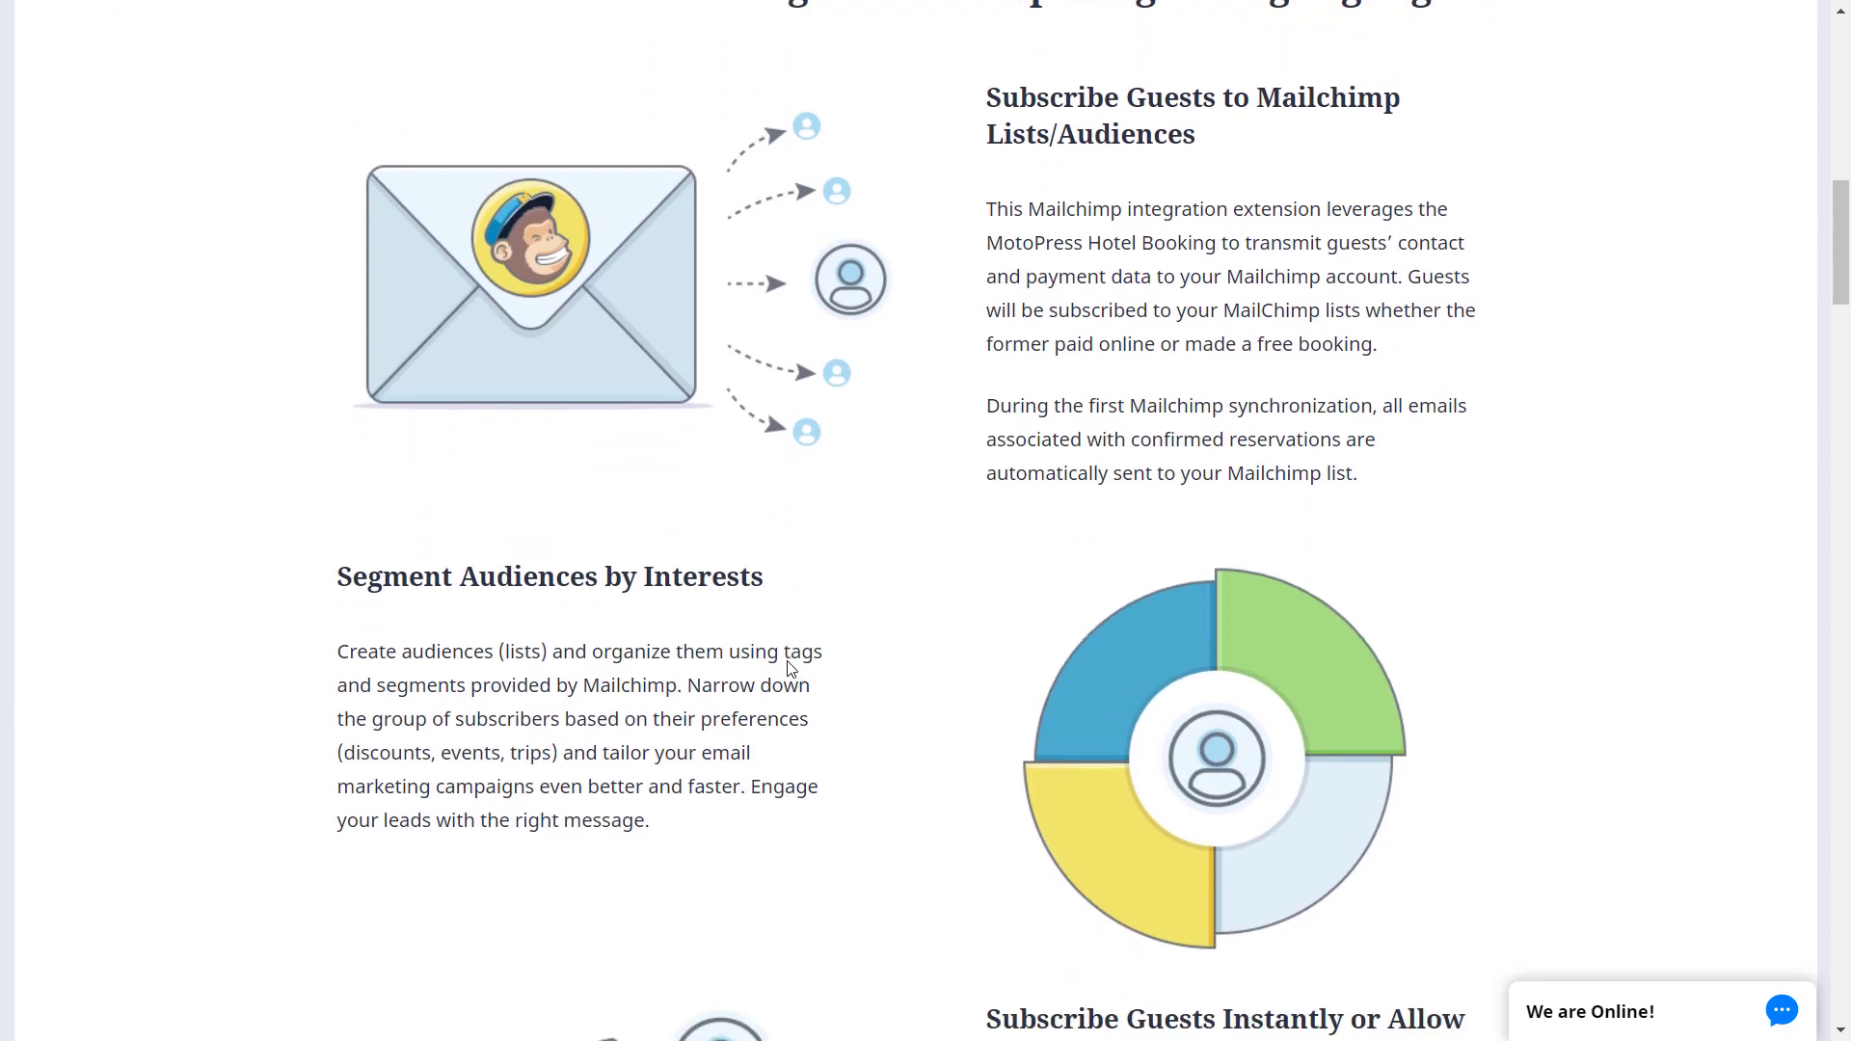
pyautogui.scroll(-4, 791, 669)
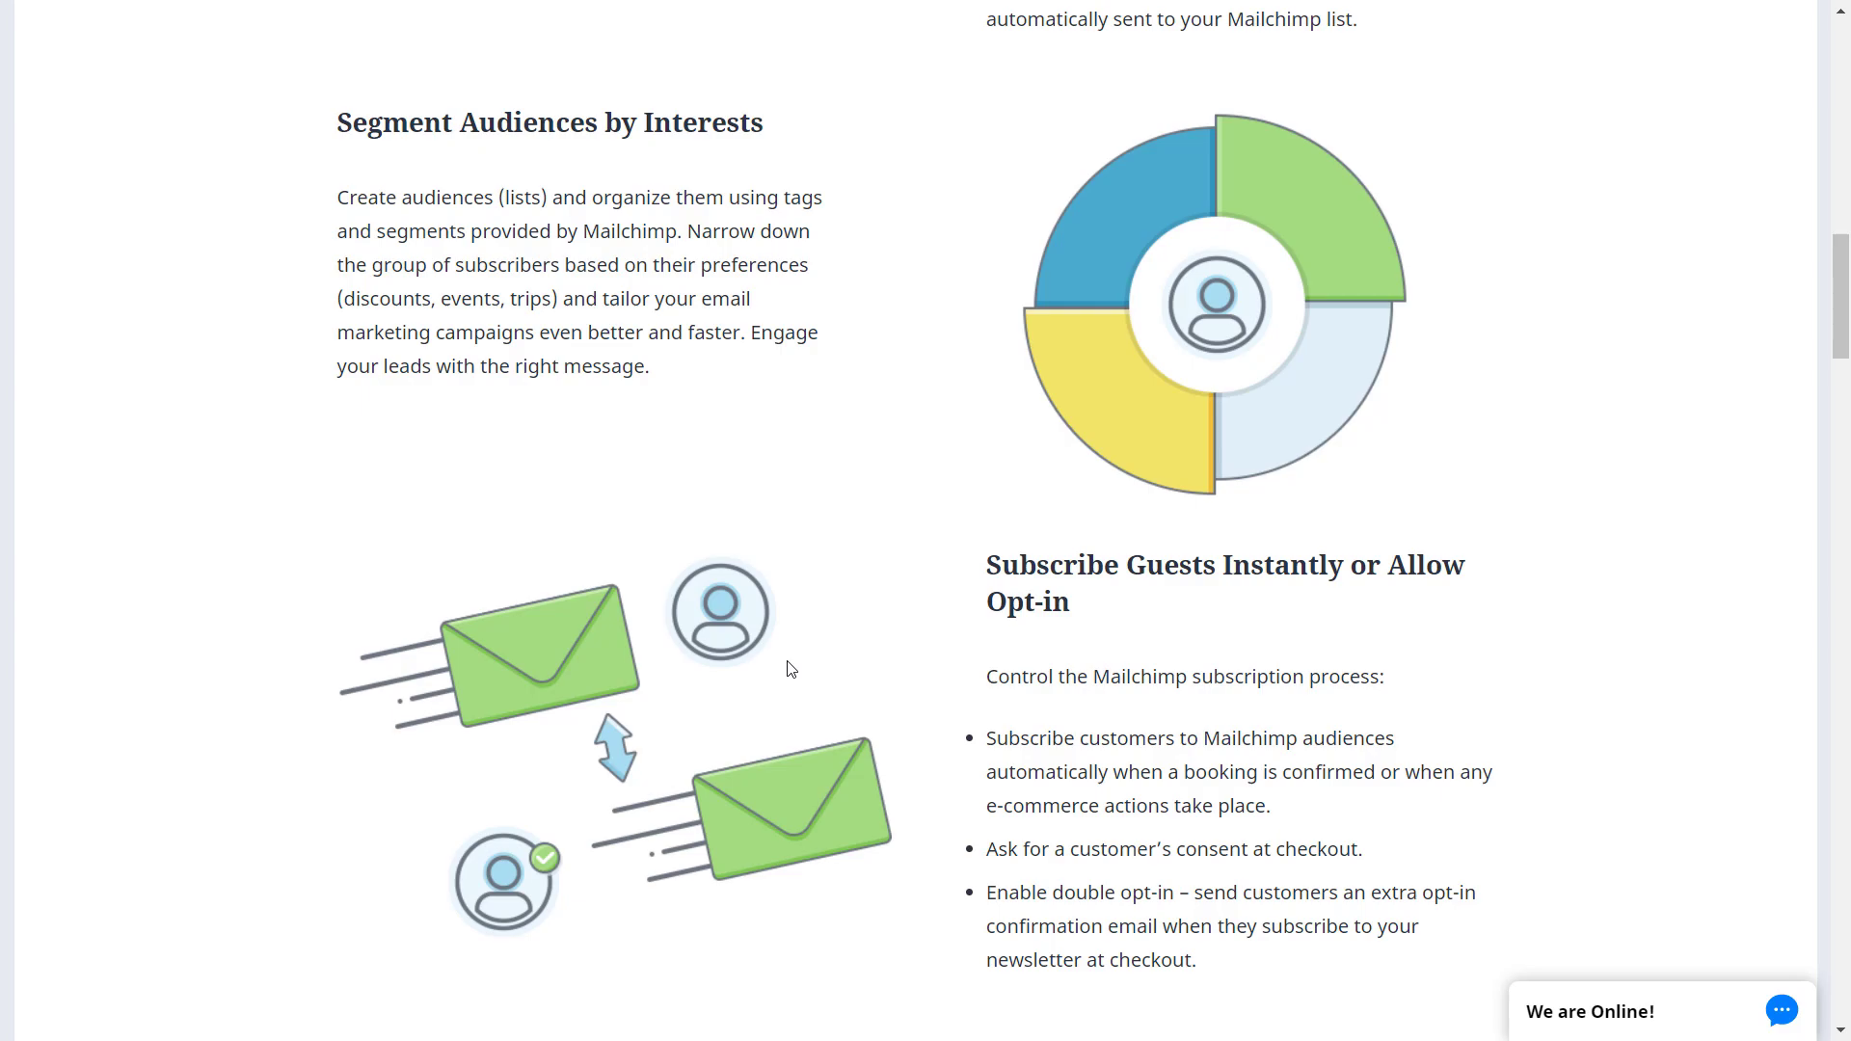
pyautogui.scroll(-3, 790, 669)
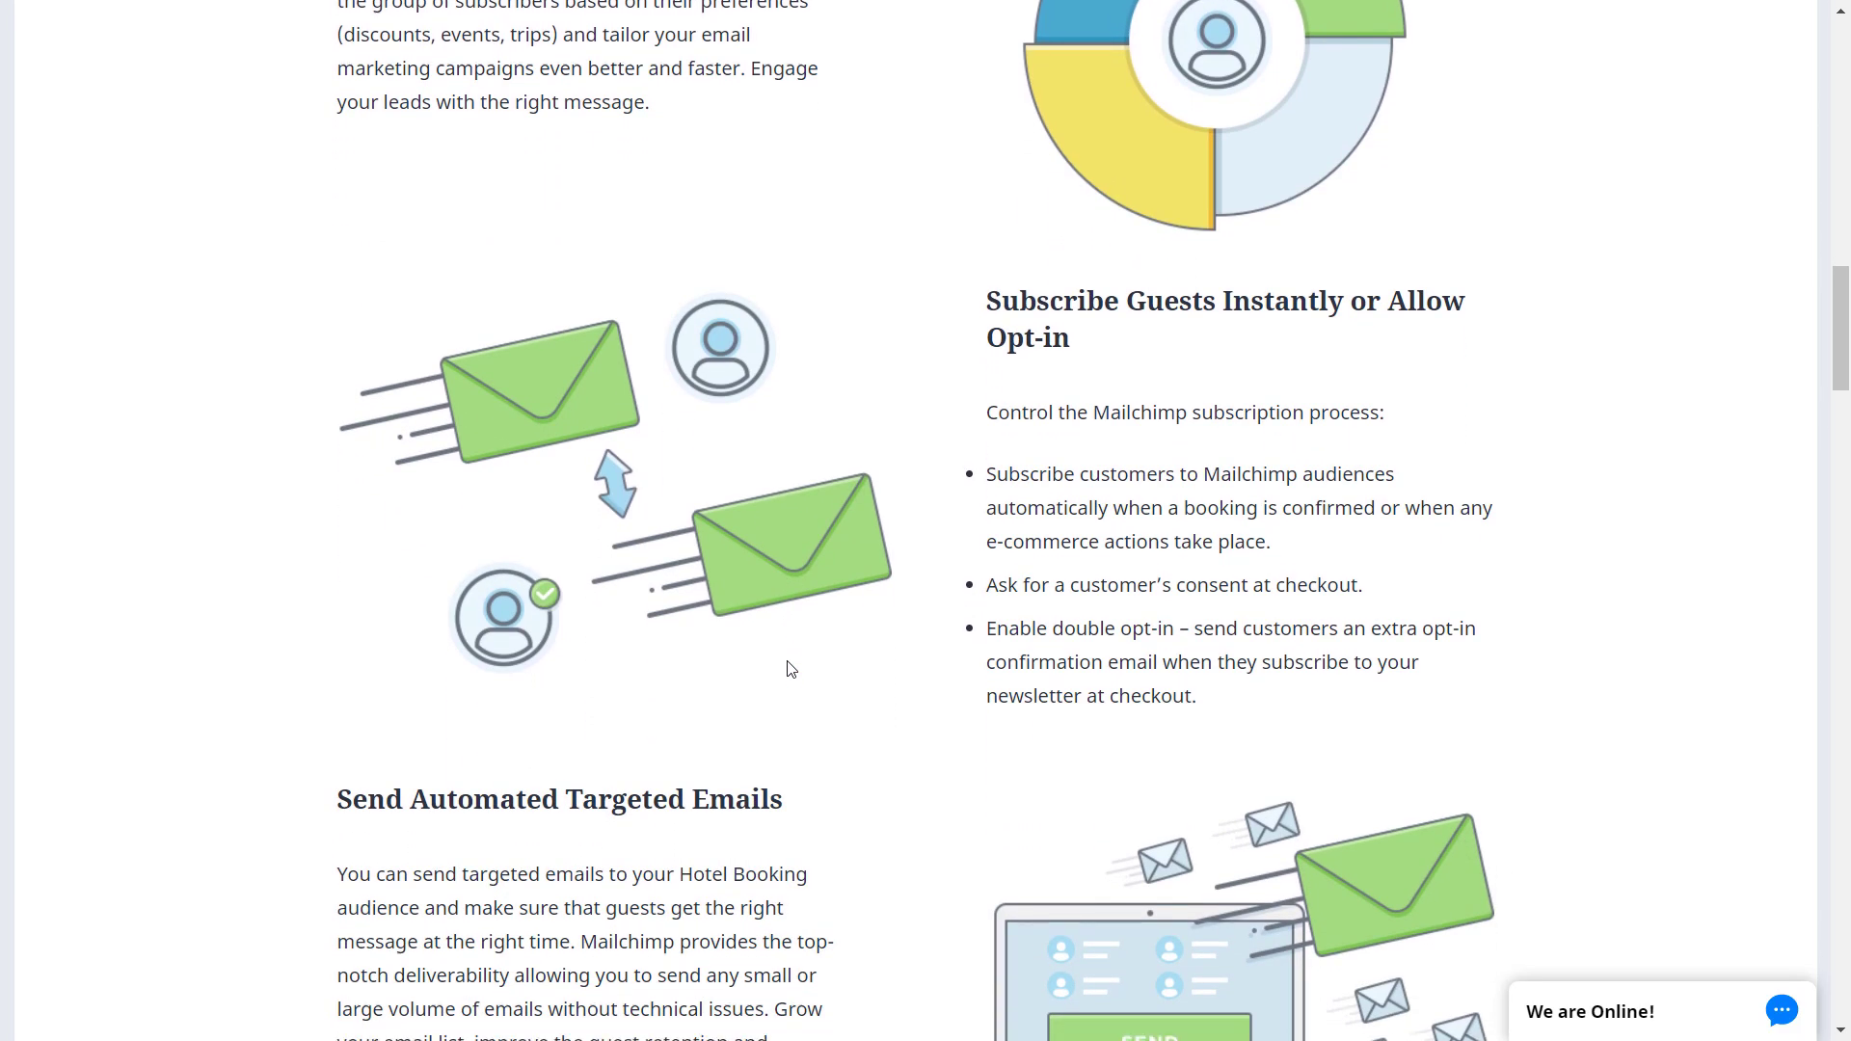
pyautogui.scroll(-2, 791, 669)
pyautogui.scroll(-2, 788, 665)
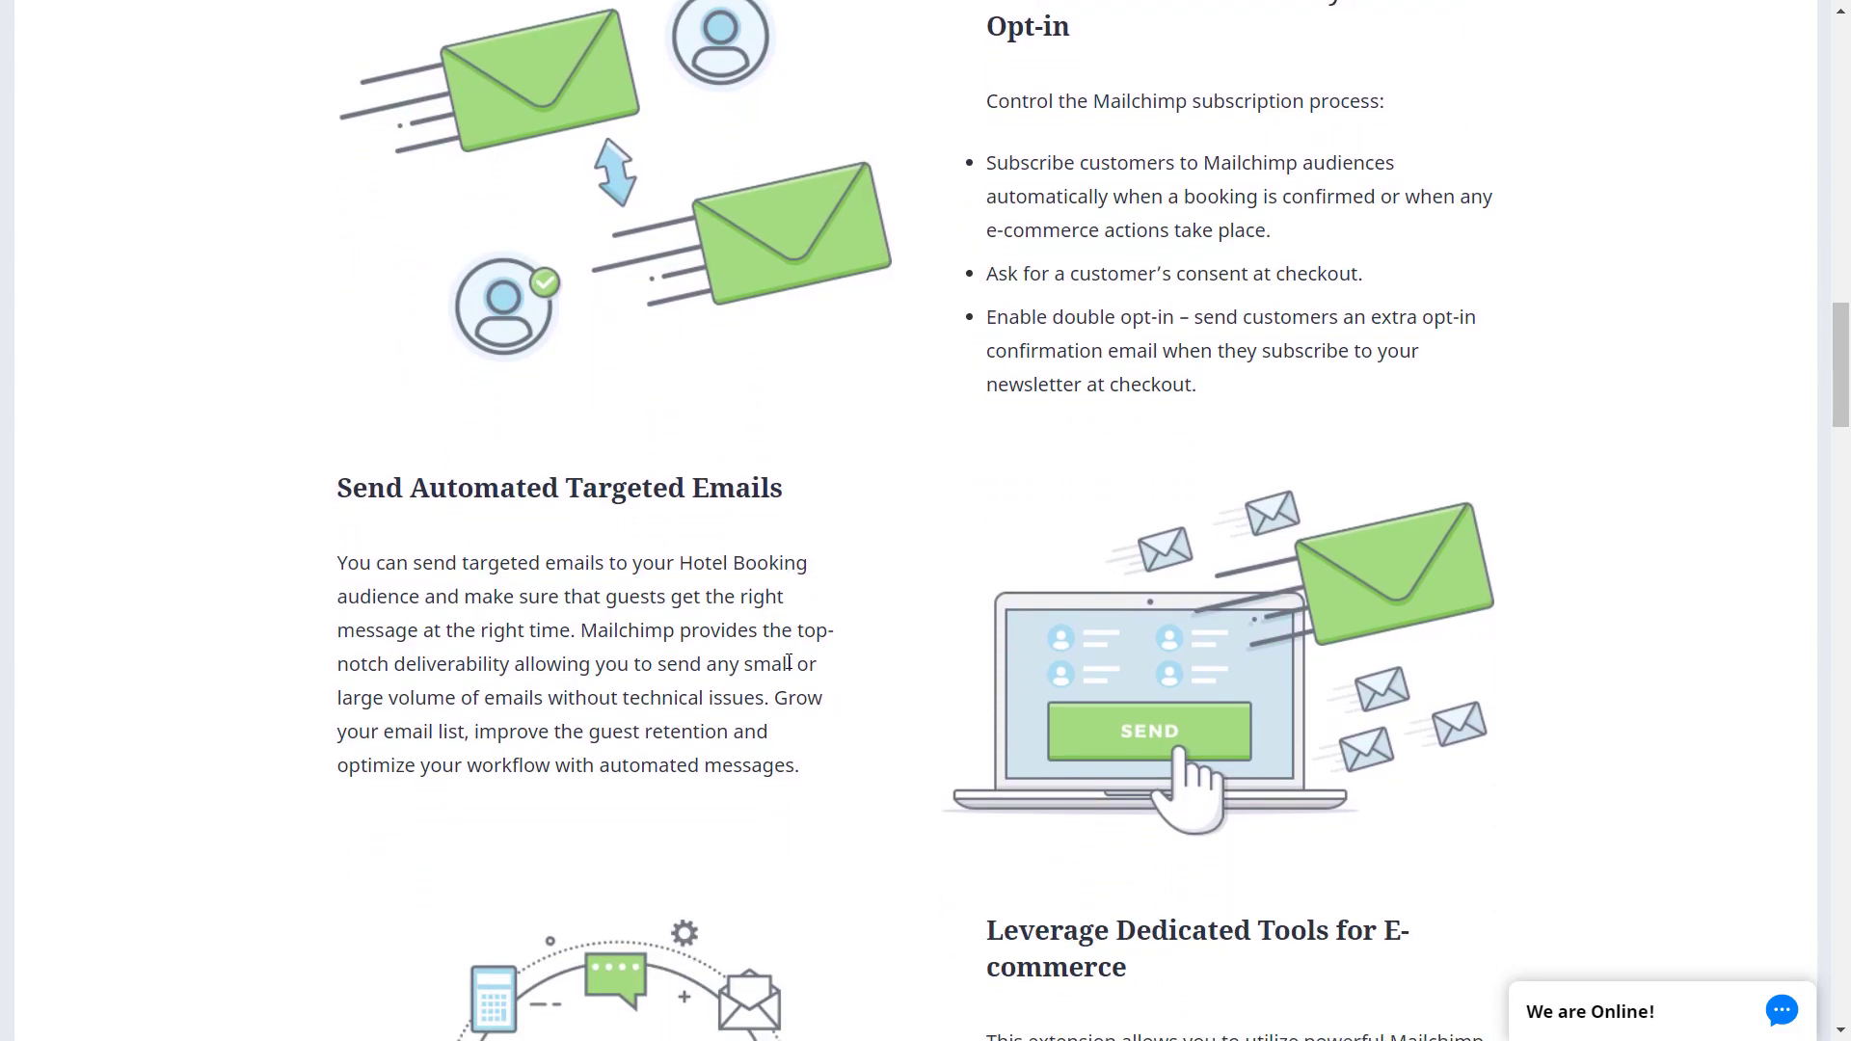
pyautogui.scroll(-2, 789, 663)
pyautogui.scroll(-3, 790, 669)
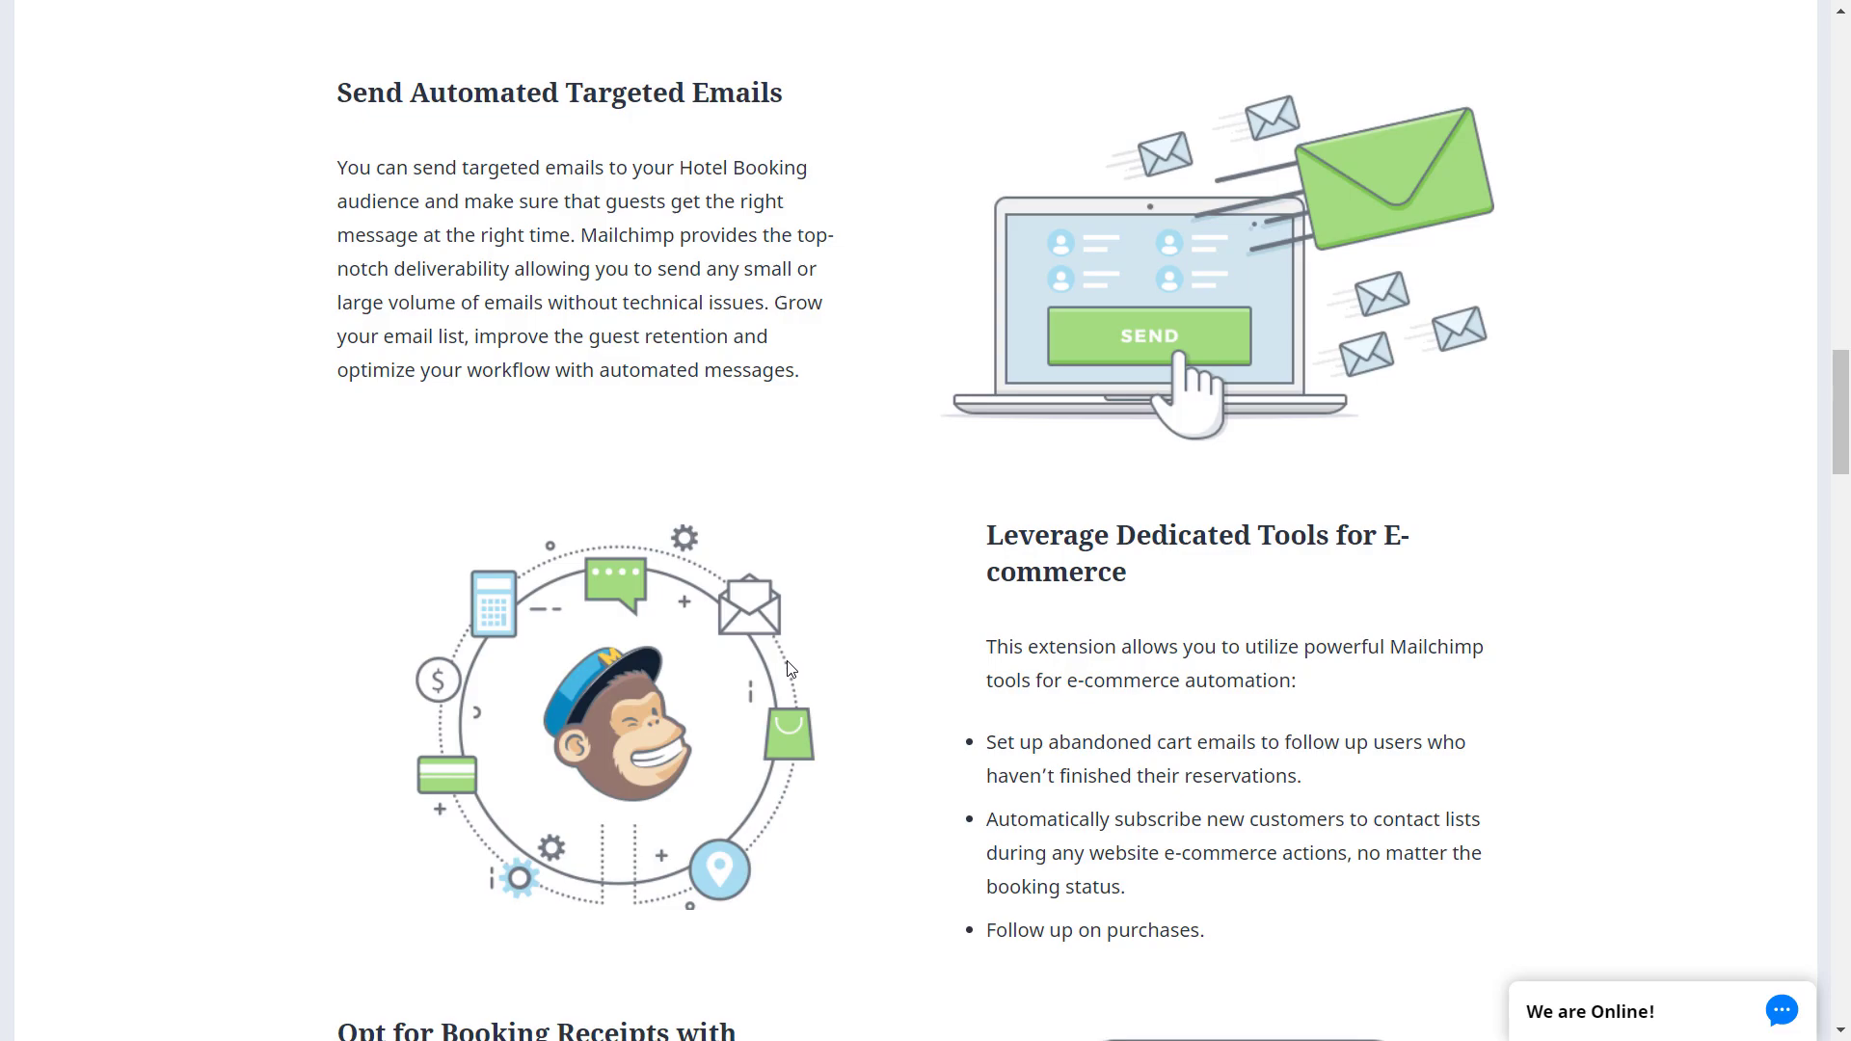
pyautogui.scroll(-2, 790, 669)
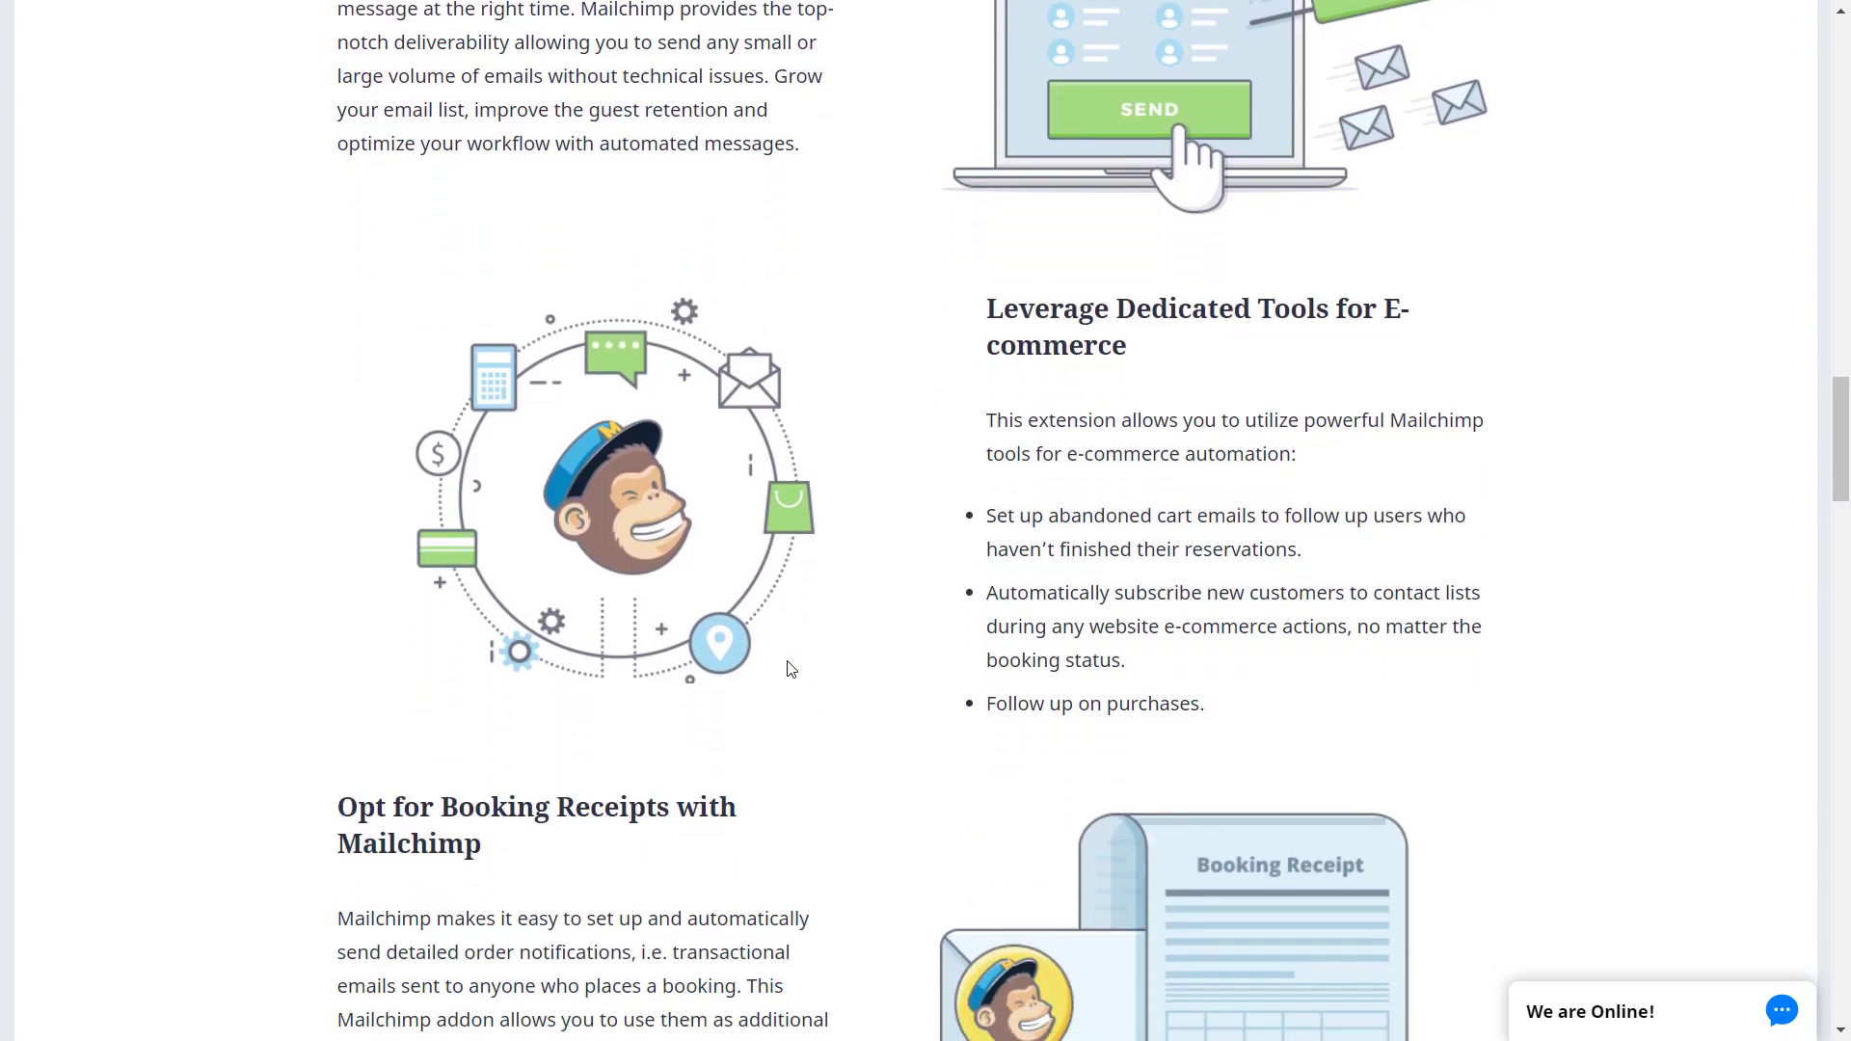
pyautogui.scroll(-2, 790, 669)
pyautogui.scroll(-2, 791, 670)
pyautogui.scroll(-2, 790, 669)
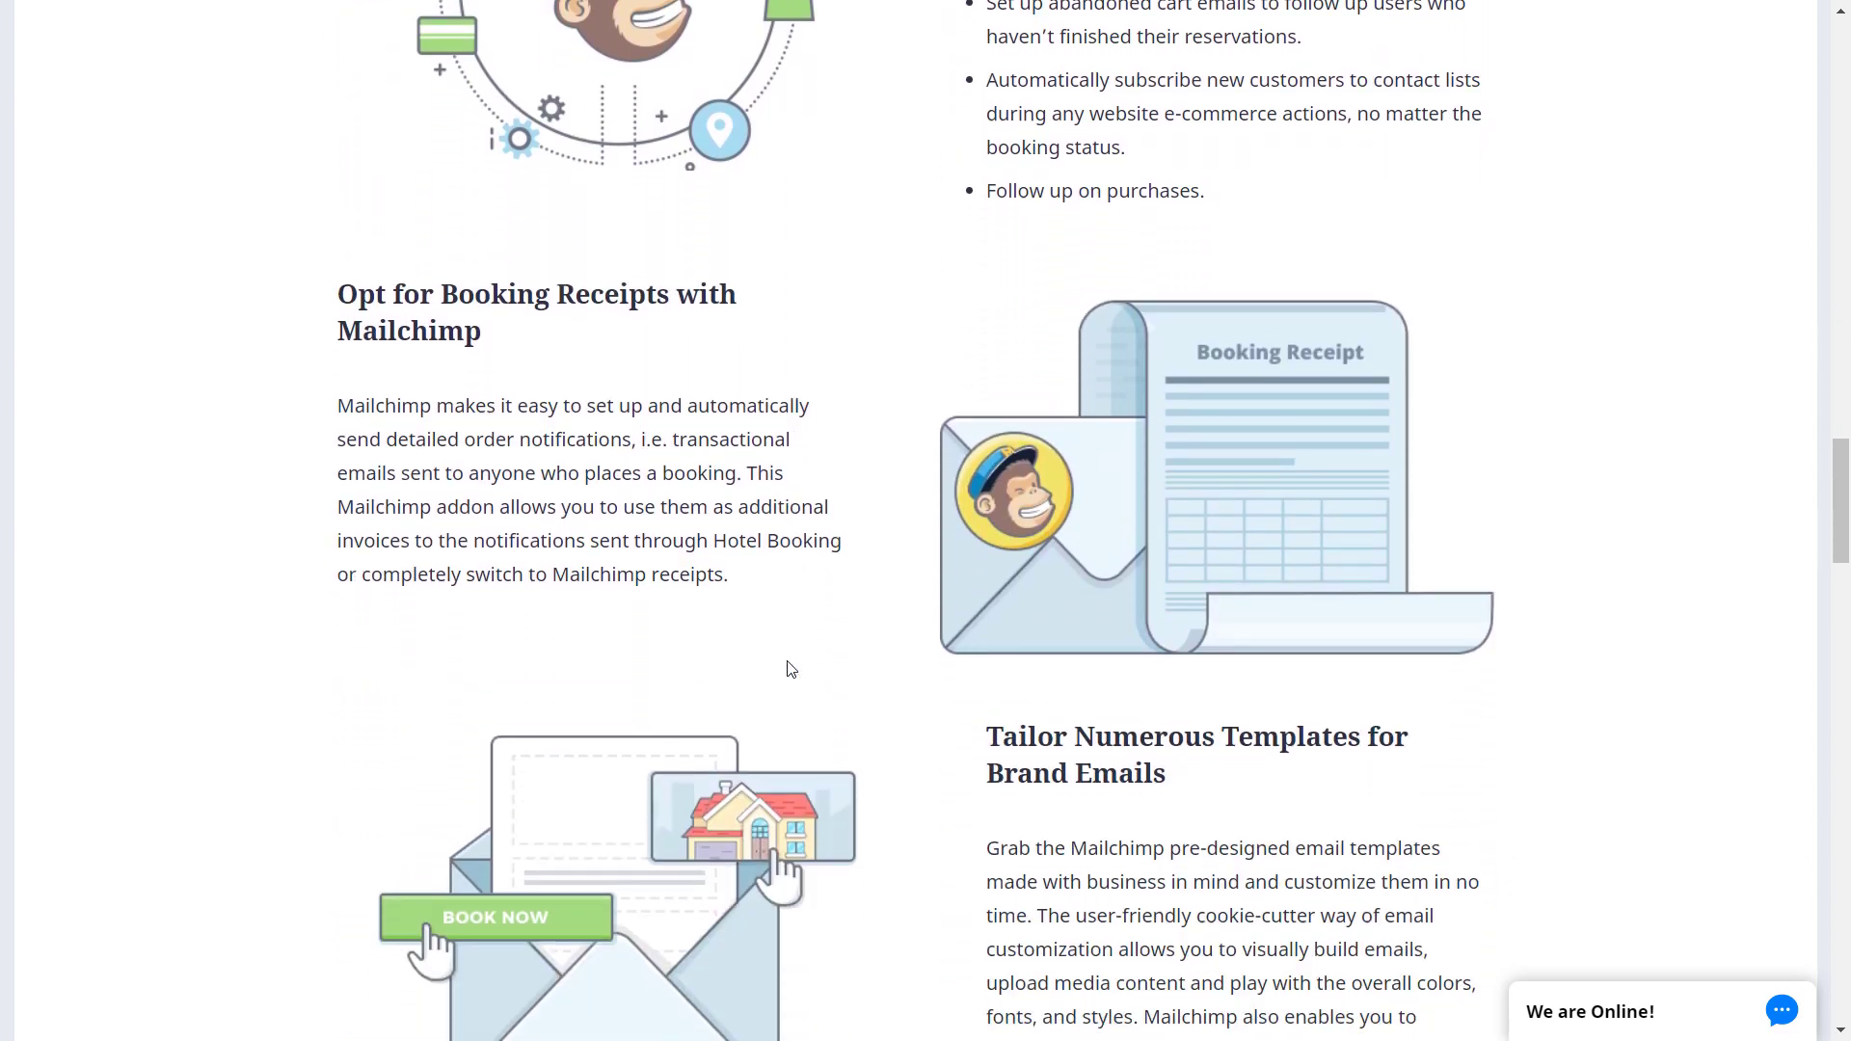
pyautogui.scroll(-5, 791, 670)
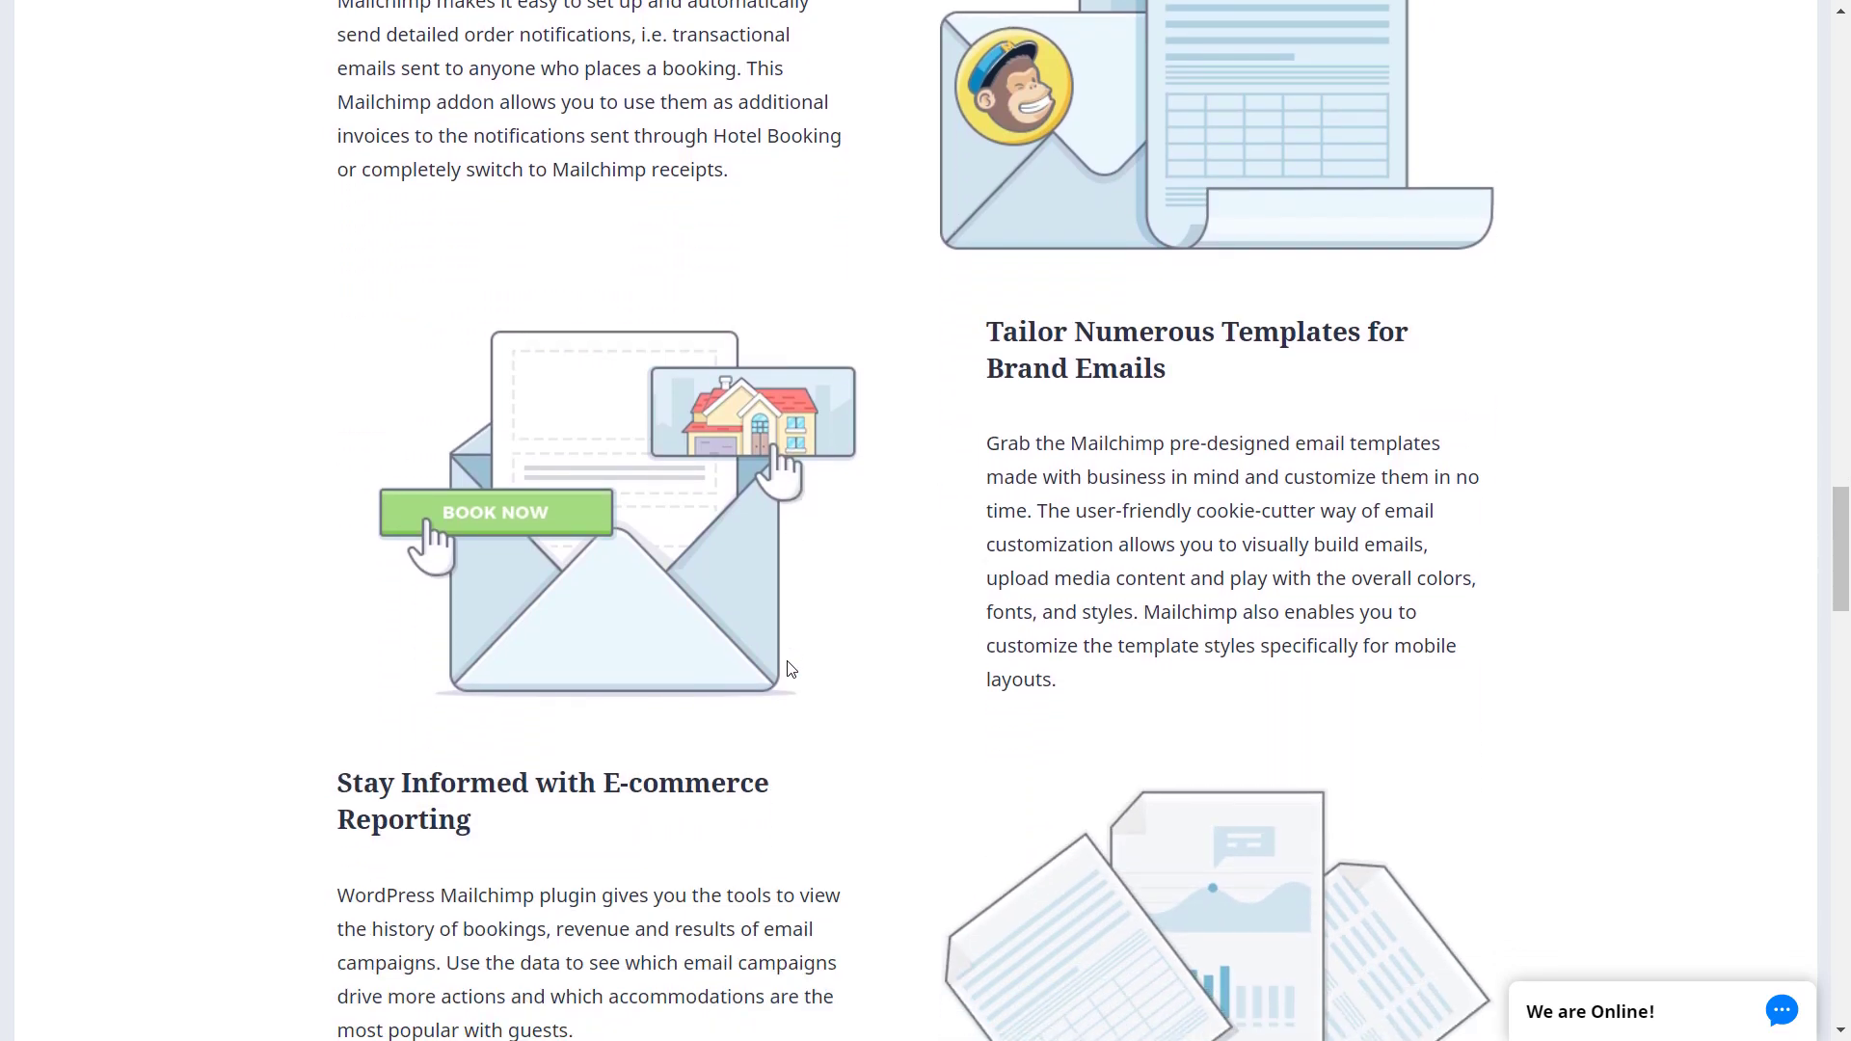
pyautogui.scroll(-4, 790, 669)
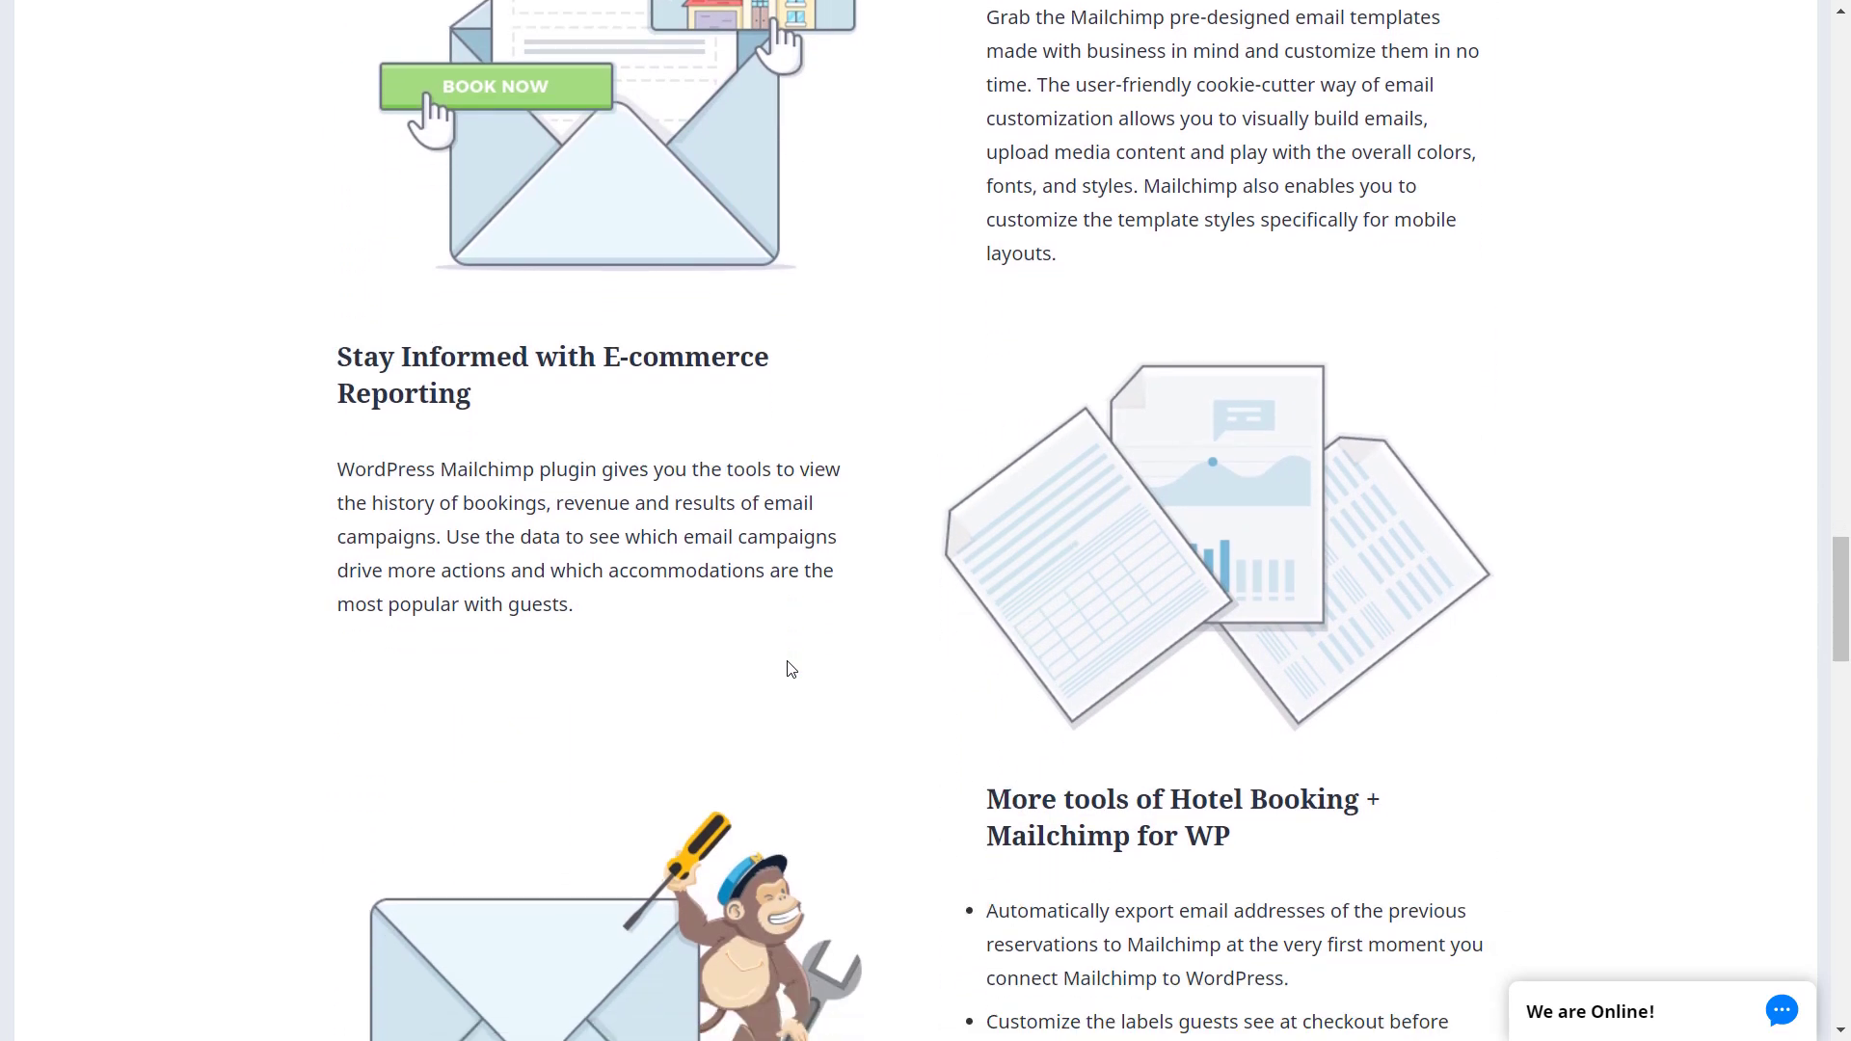
pyautogui.scroll(-5, 791, 669)
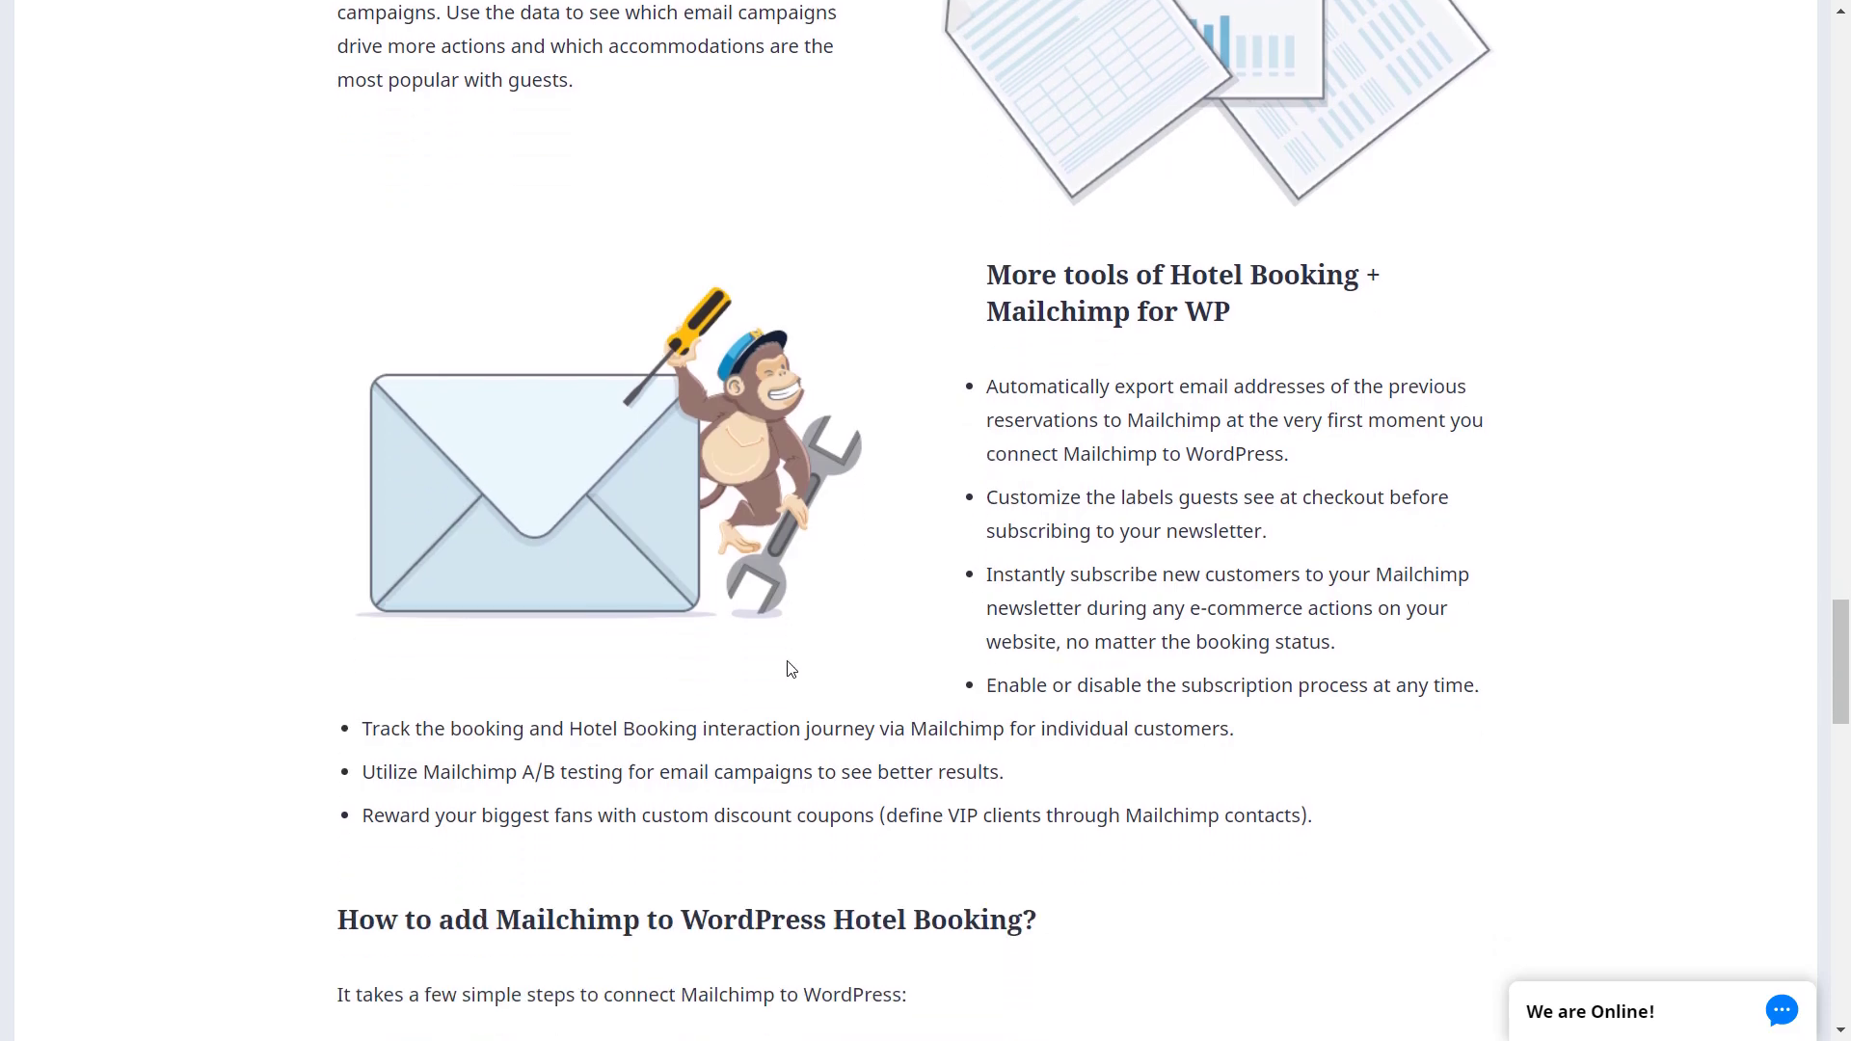
pyautogui.scroll(-4, 791, 669)
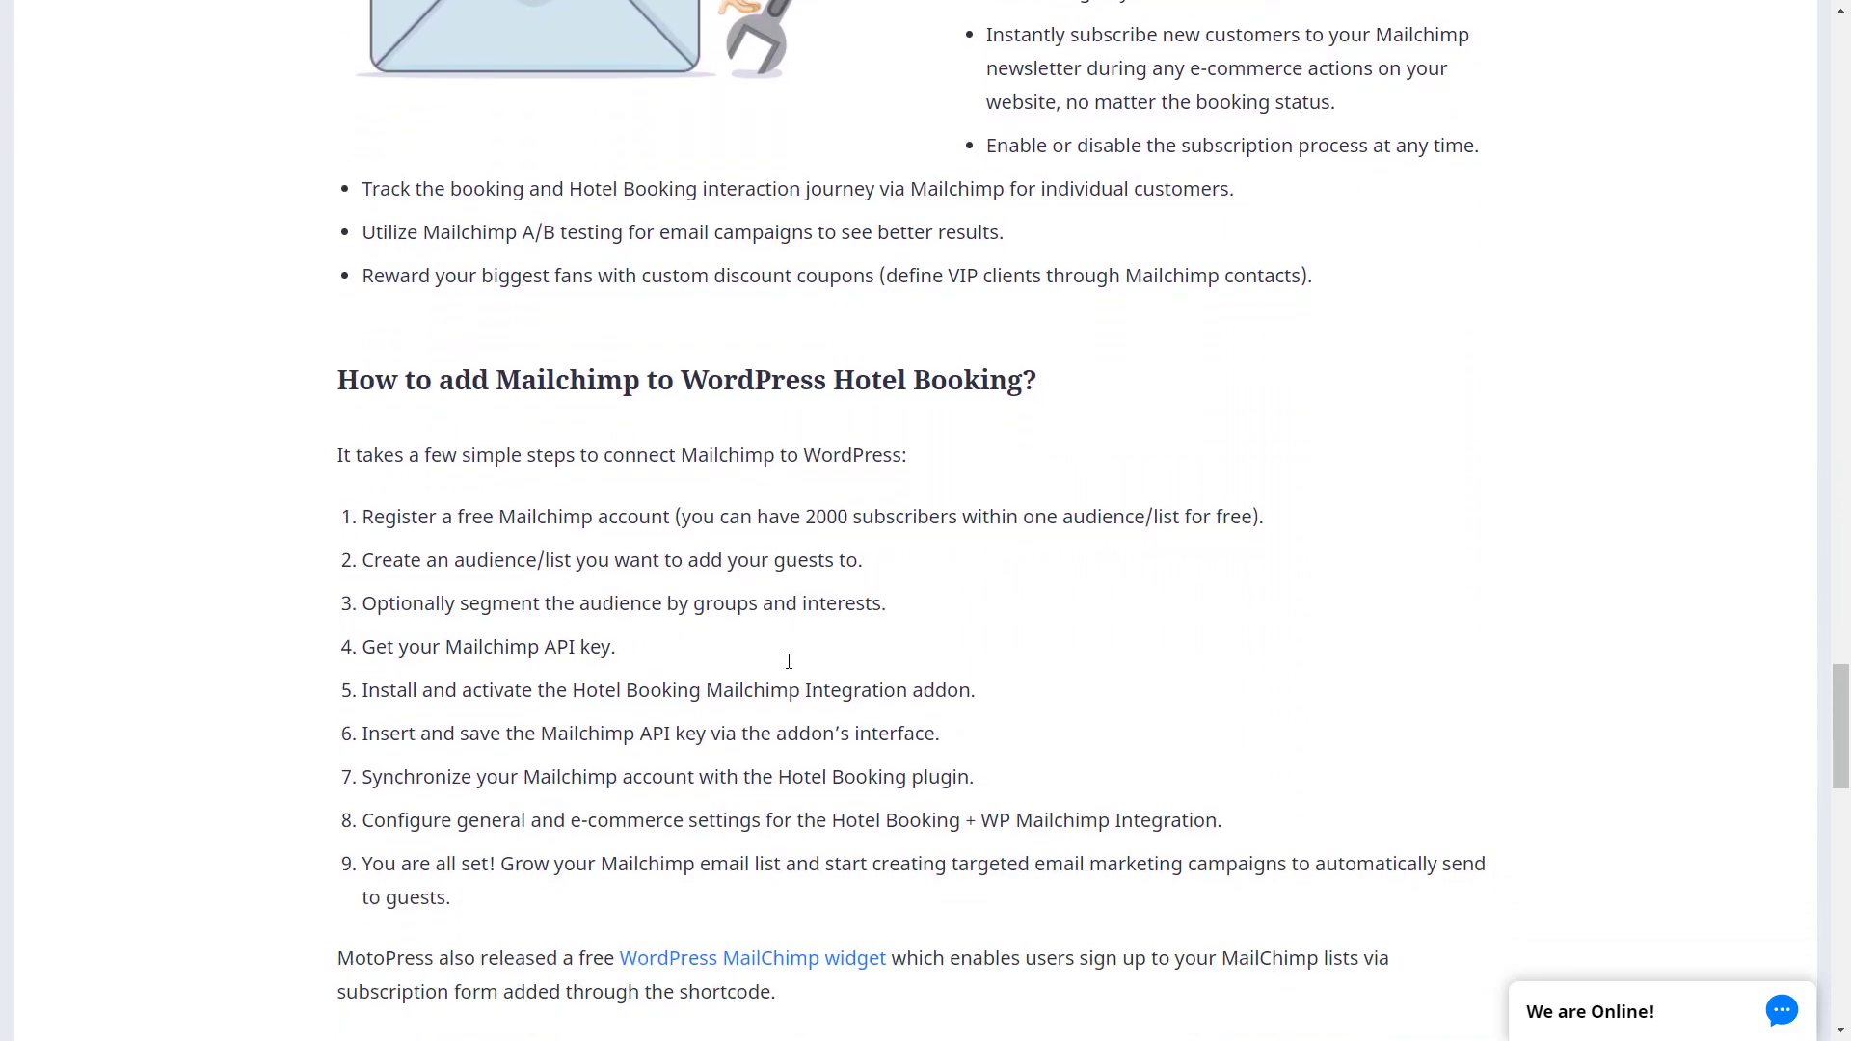
pyautogui.scroll(-4, 788, 665)
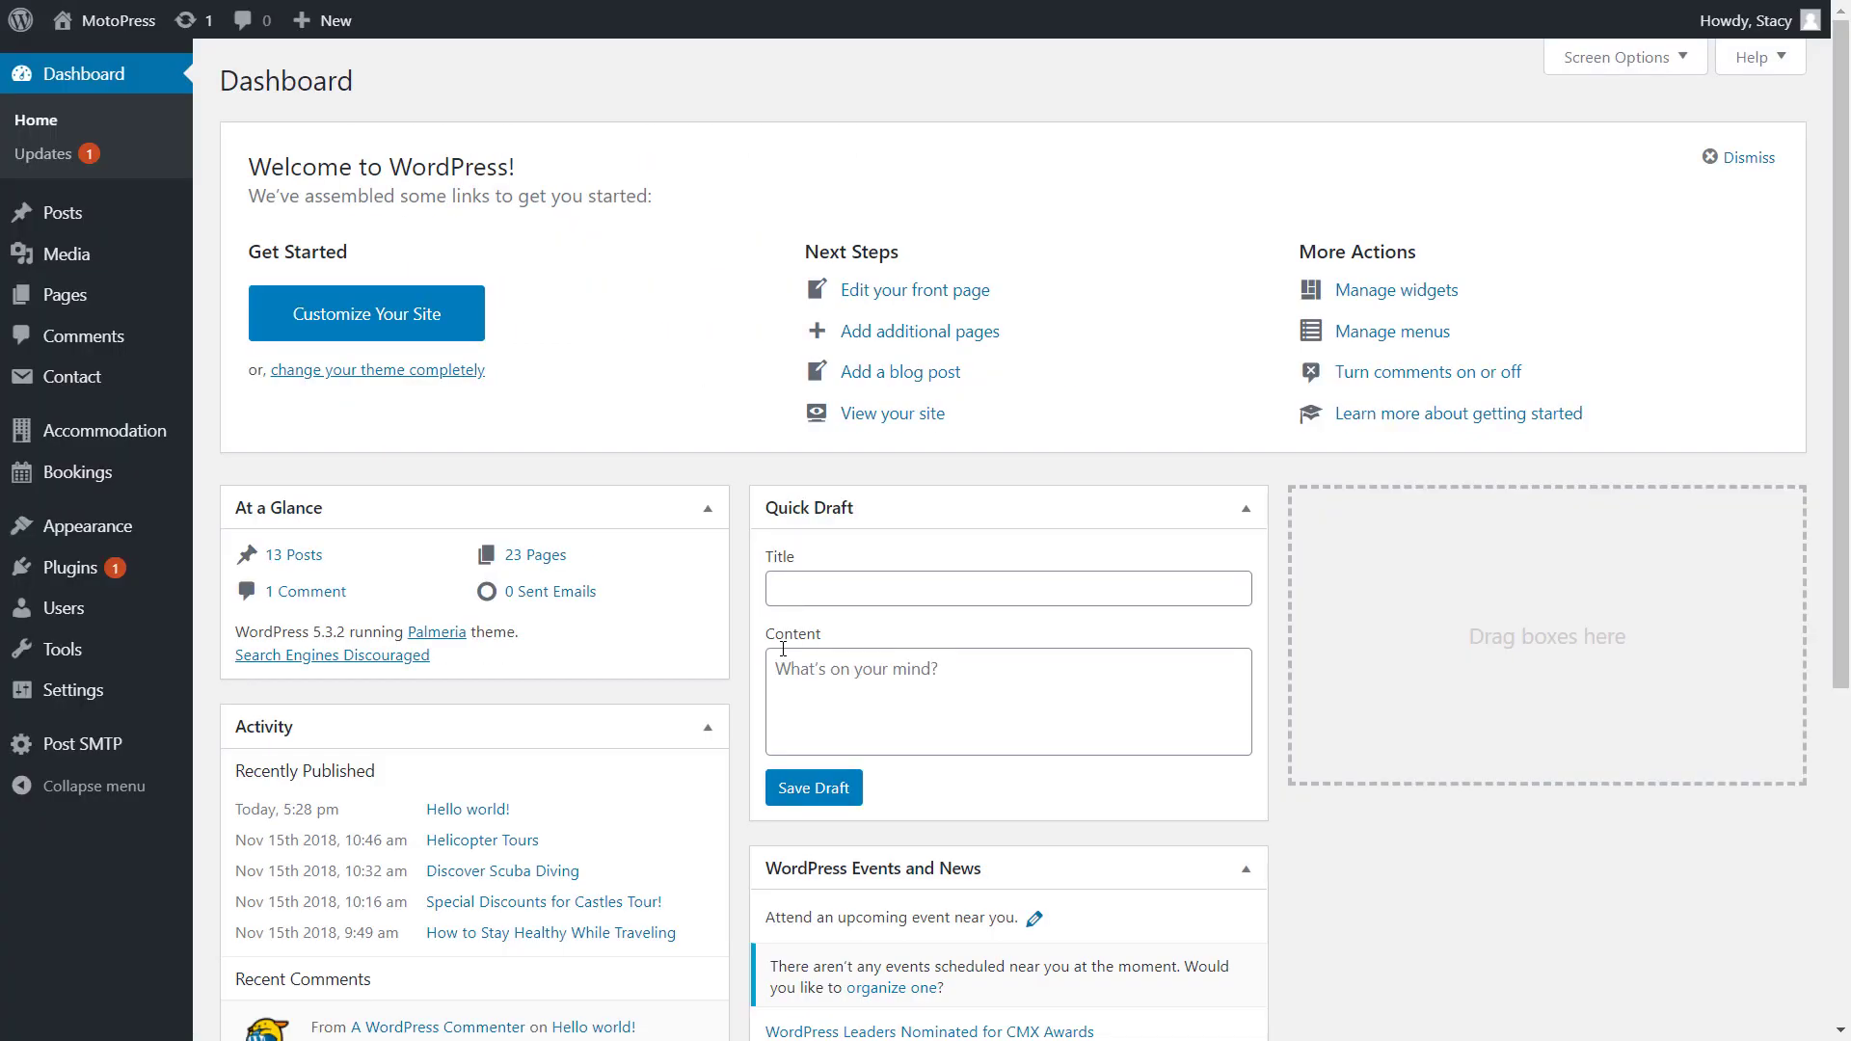
pyautogui.moveTo(157, 583)
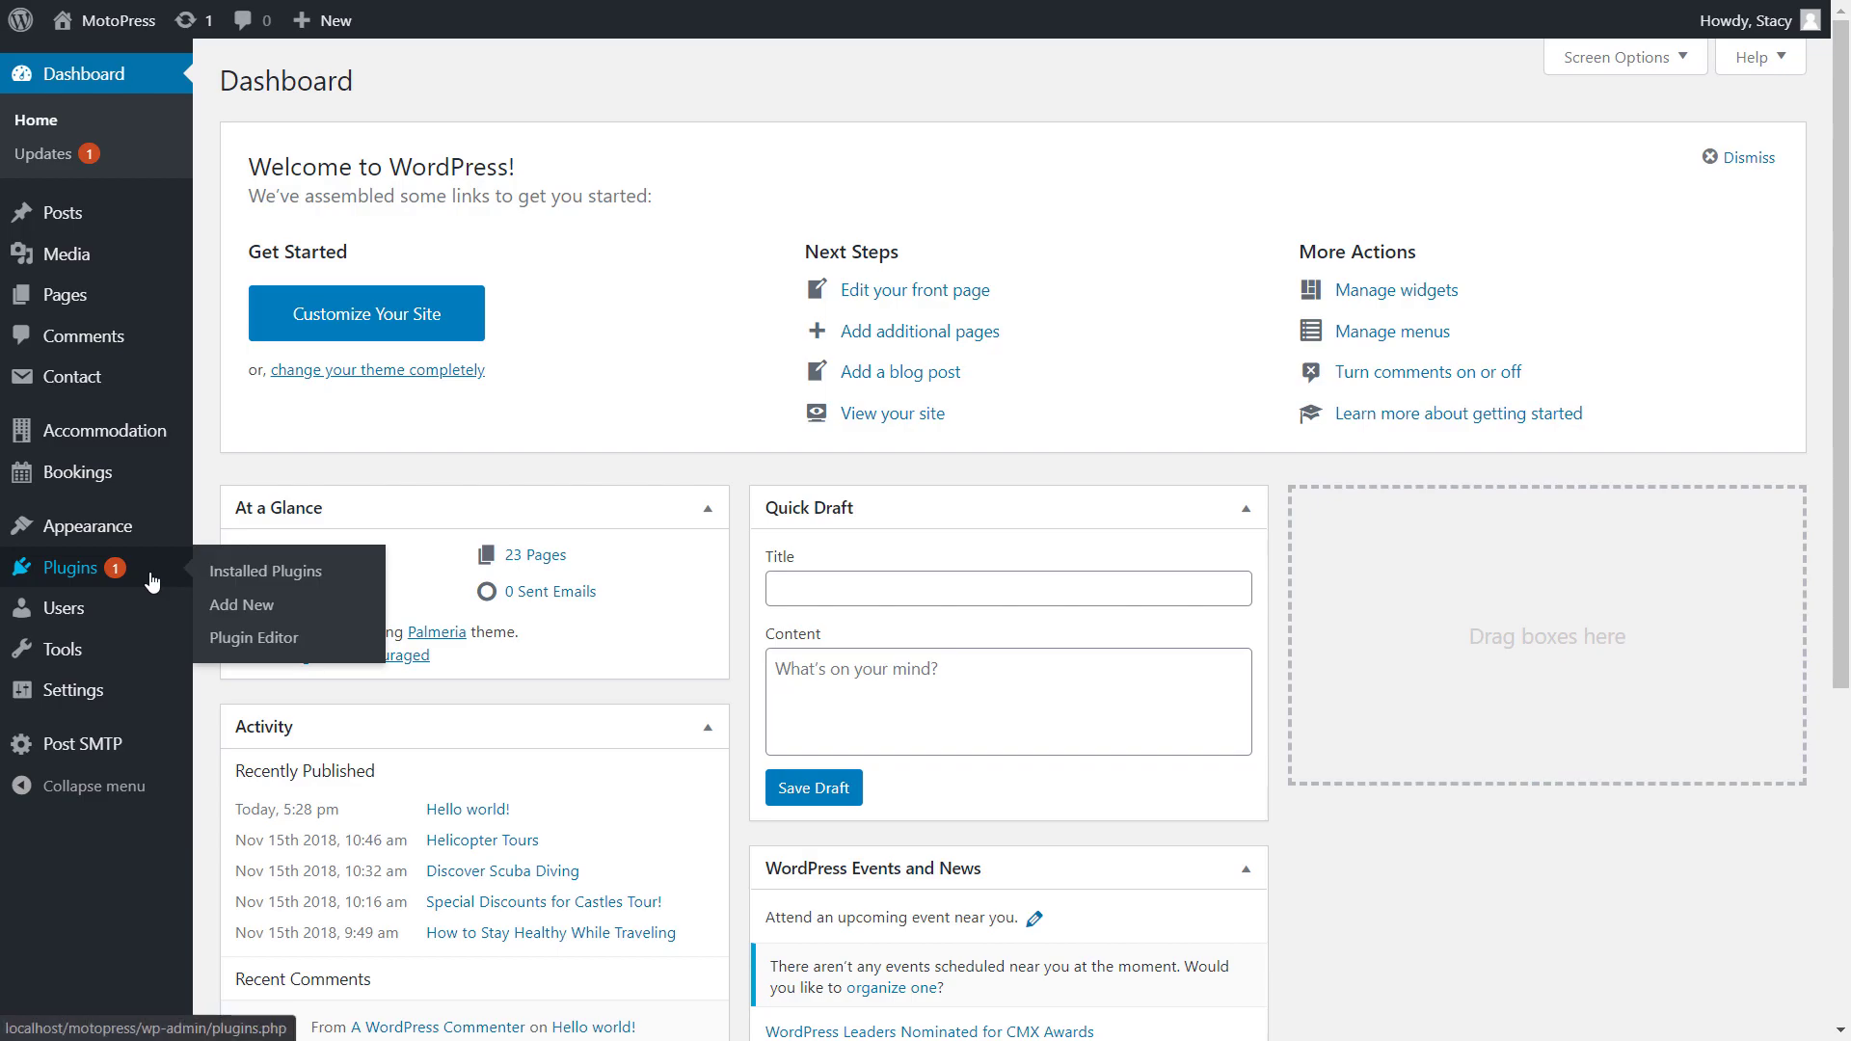
pyautogui.click(253, 613)
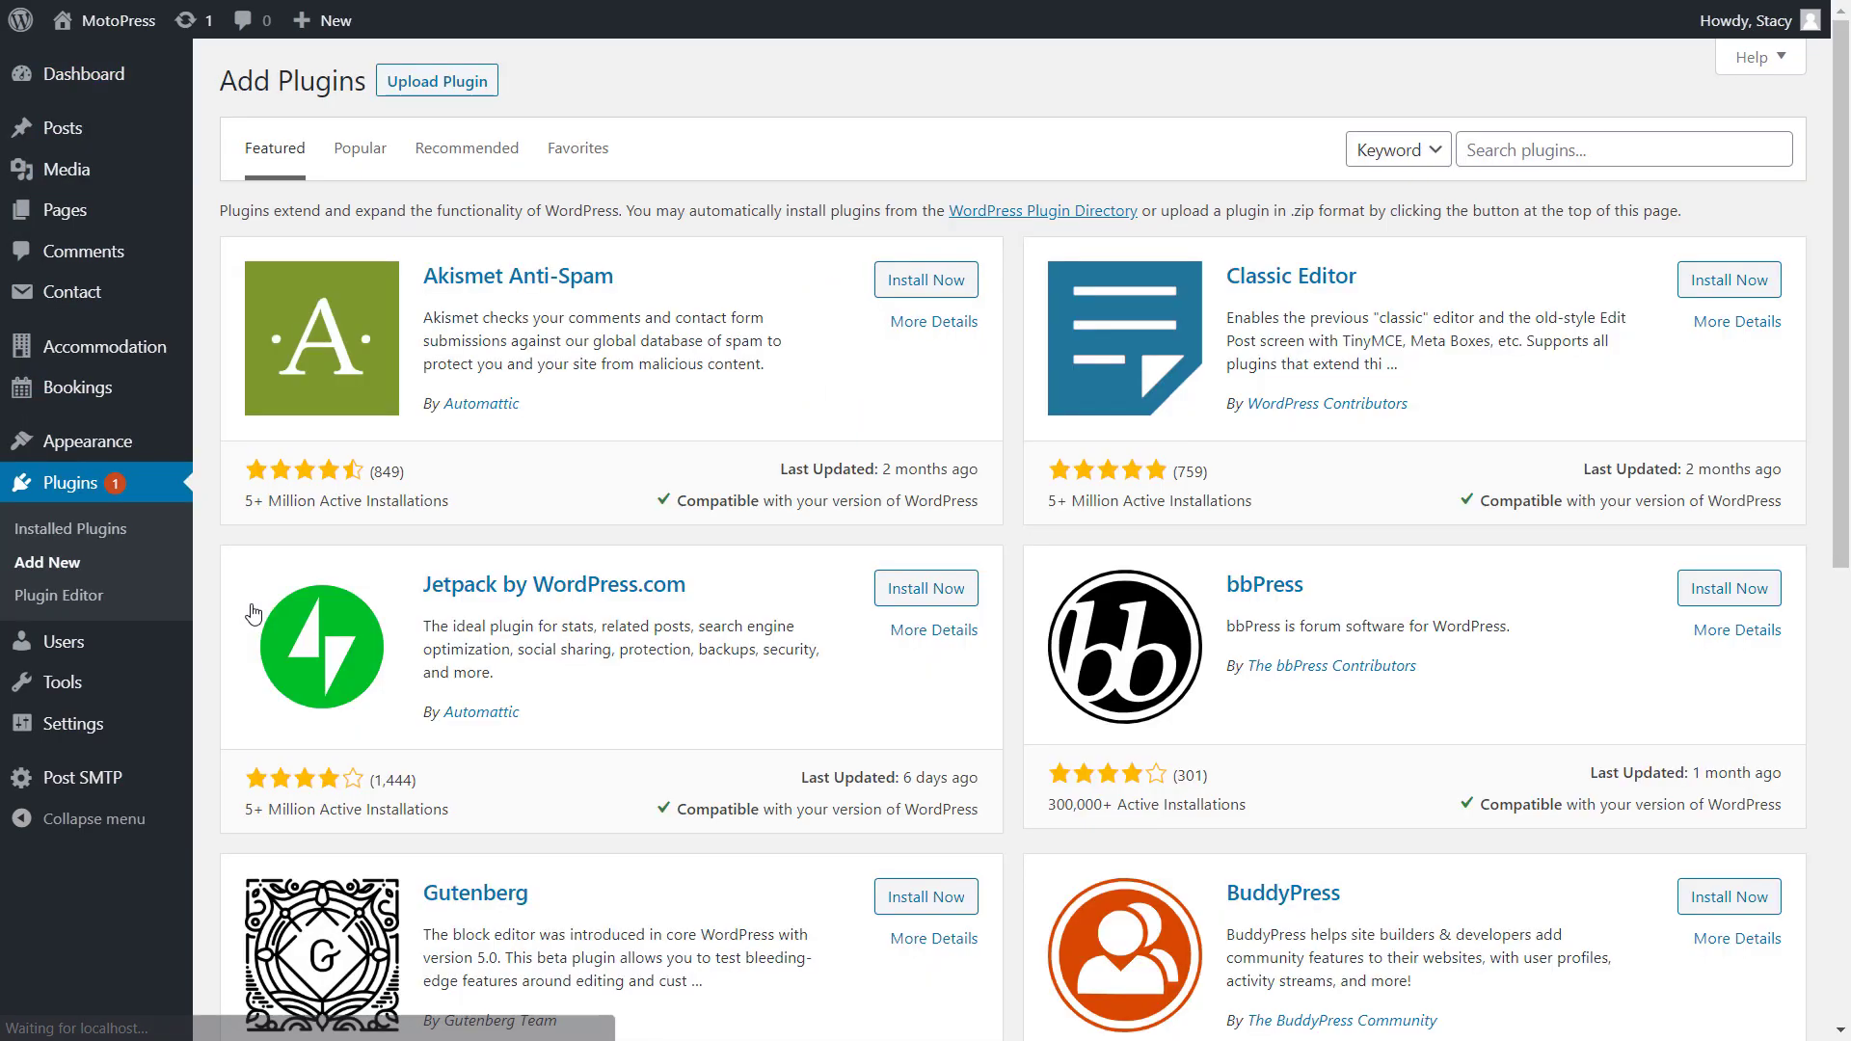
pyautogui.click(440, 87)
# Step: Install mphb-mailchimp-1.0.0.zip and activate the Mailchimp plugin
pyautogui.click(818, 296)
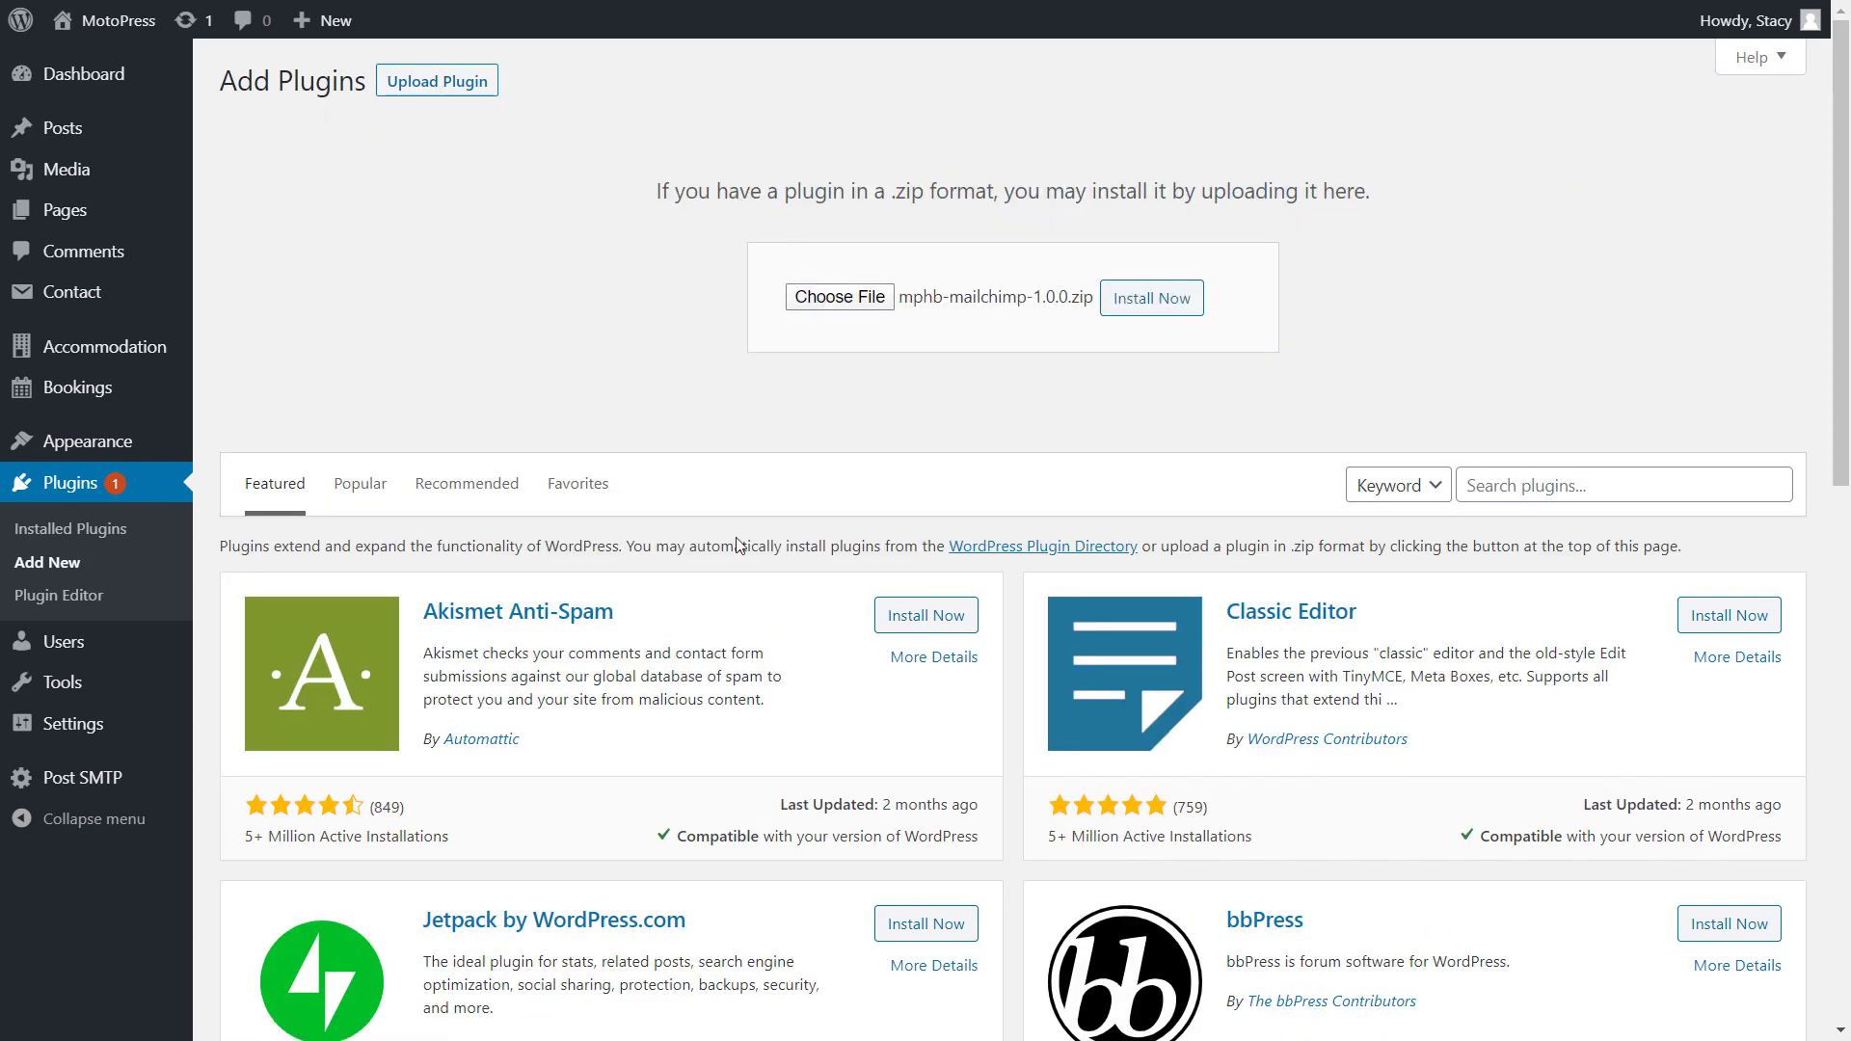
pyautogui.click(1171, 306)
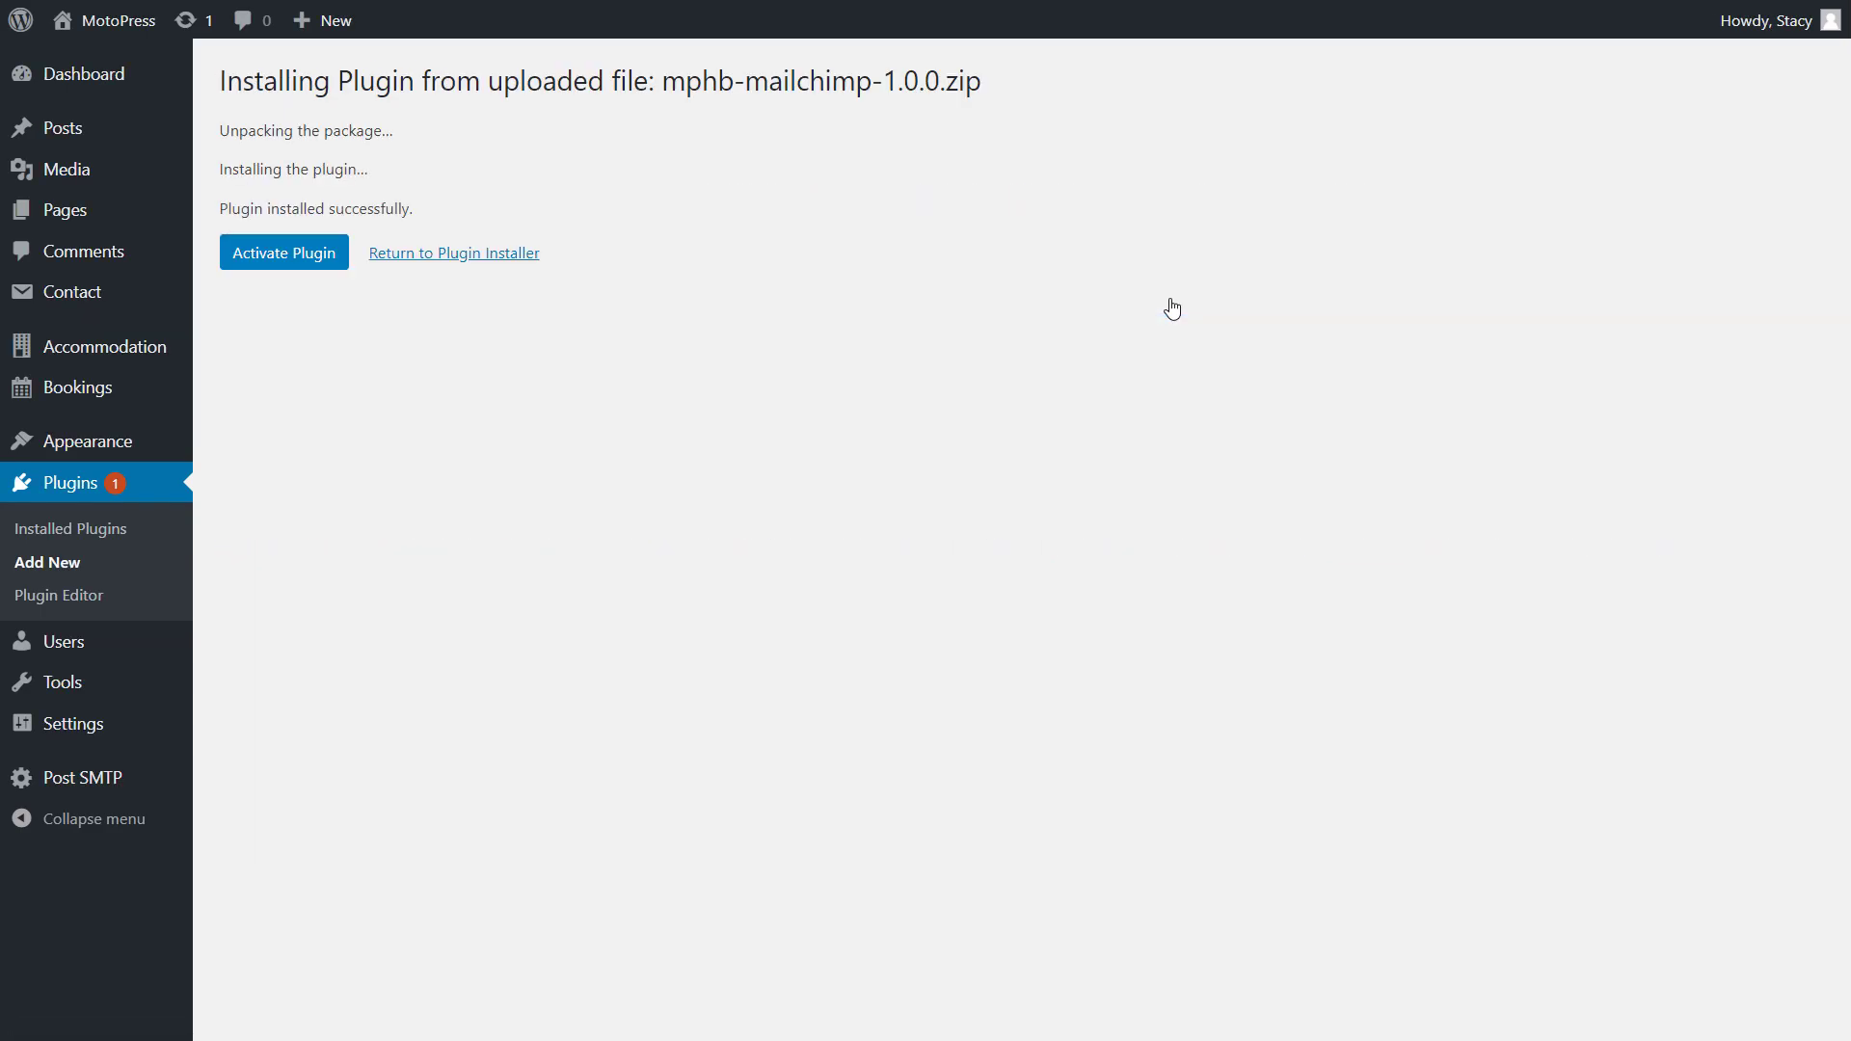
pyautogui.click(316, 259)
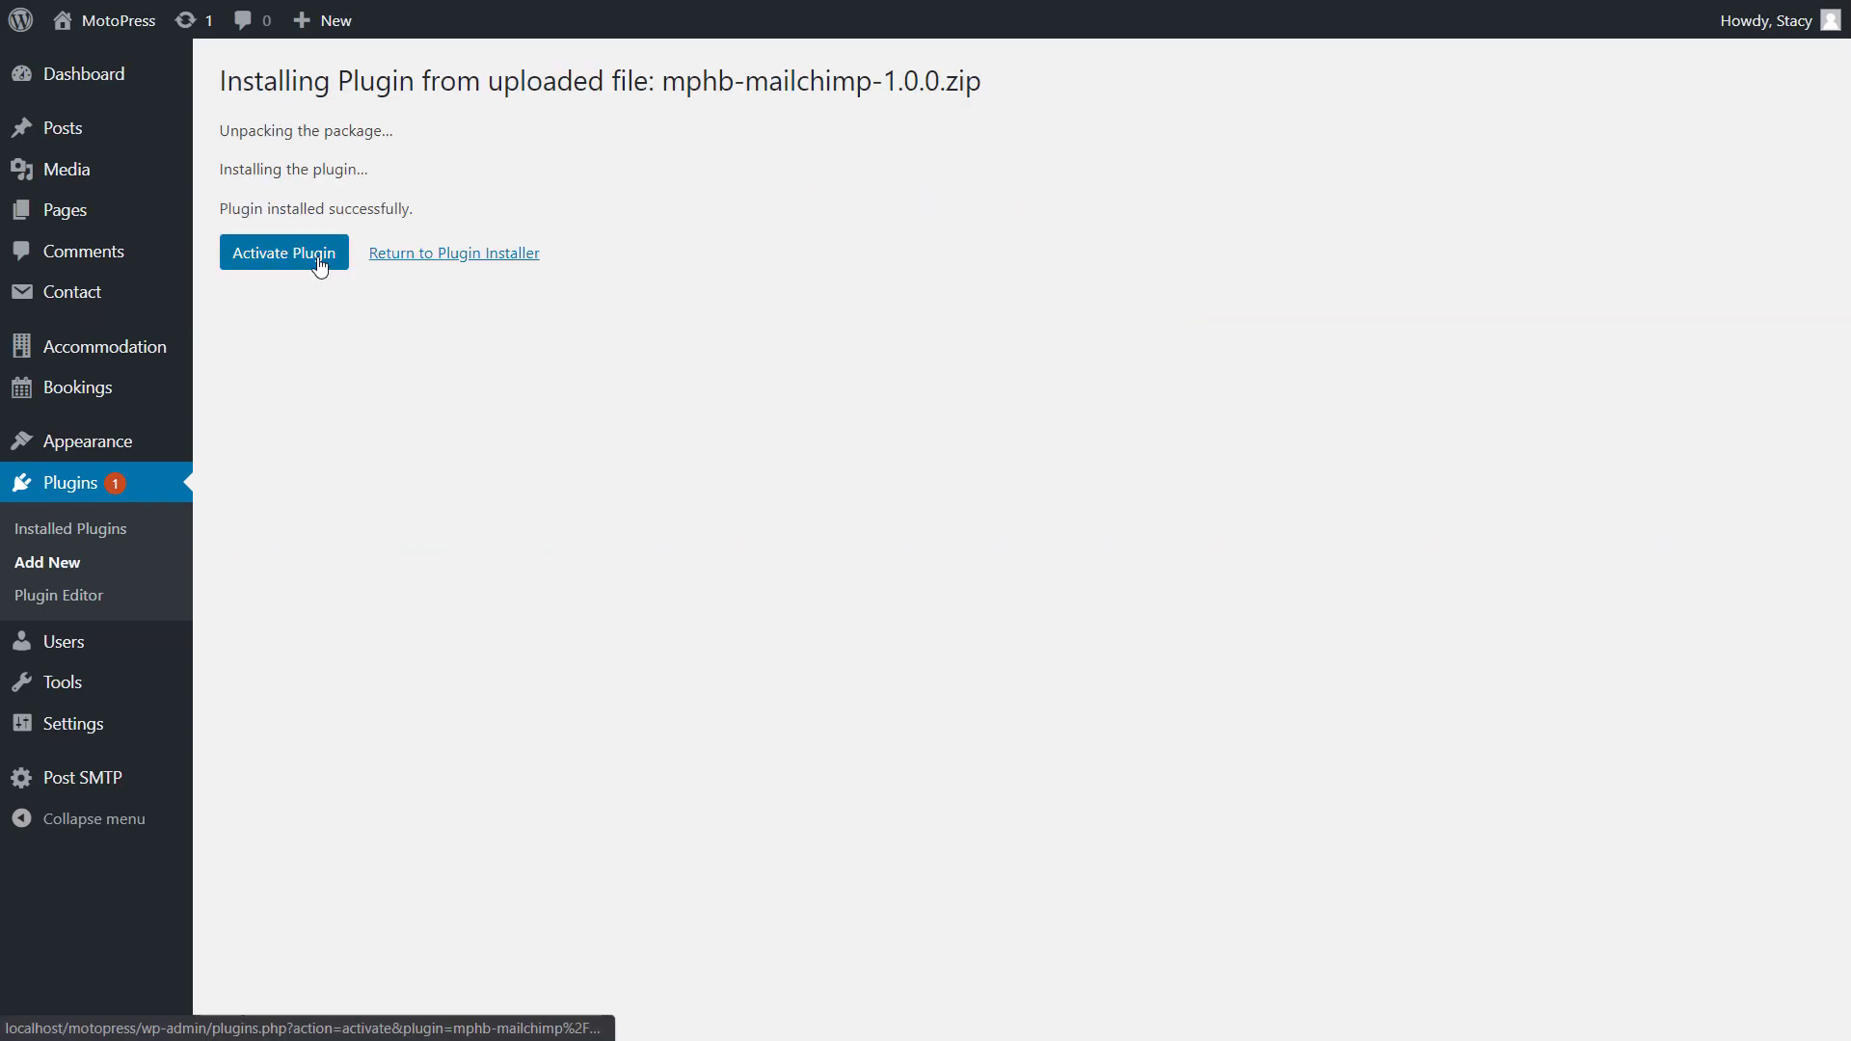
# Step: In Settings > Extensions > MailChimp, enable subscribing users after booking confirmation
pyautogui.moveTo(177, 355)
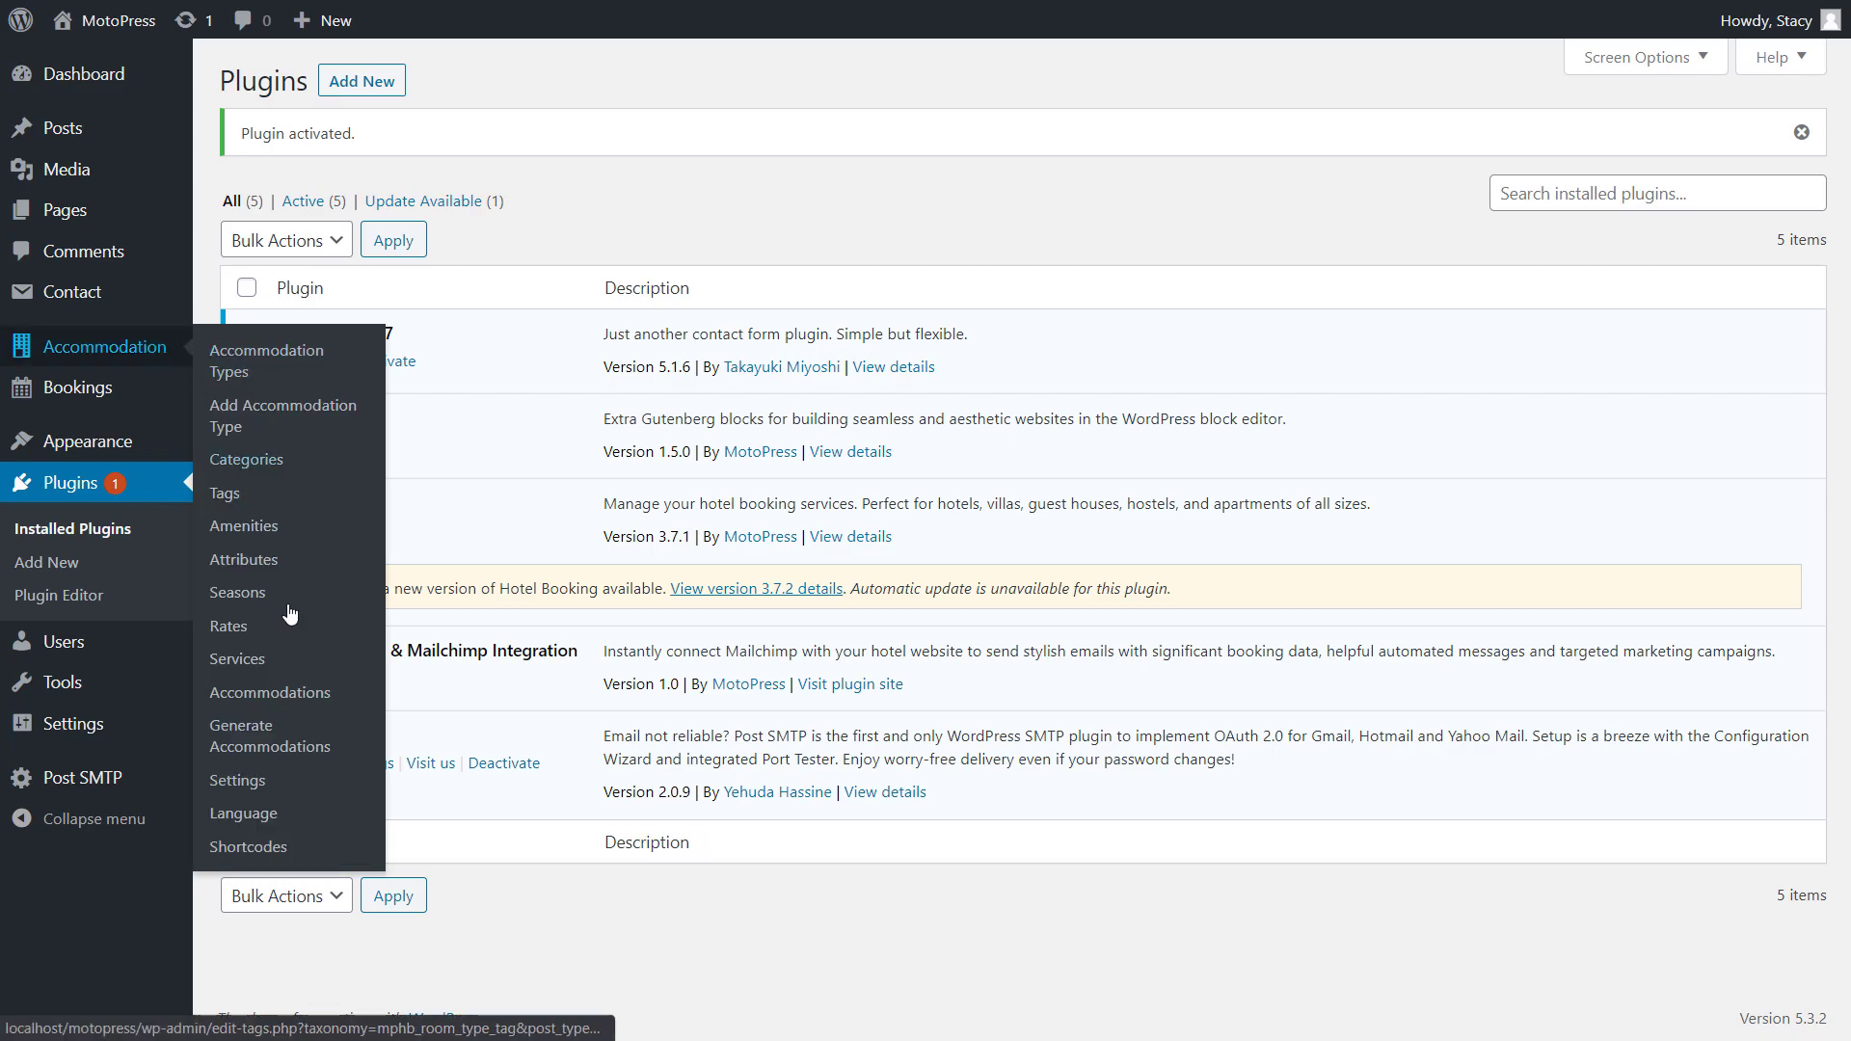
pyautogui.click(286, 793)
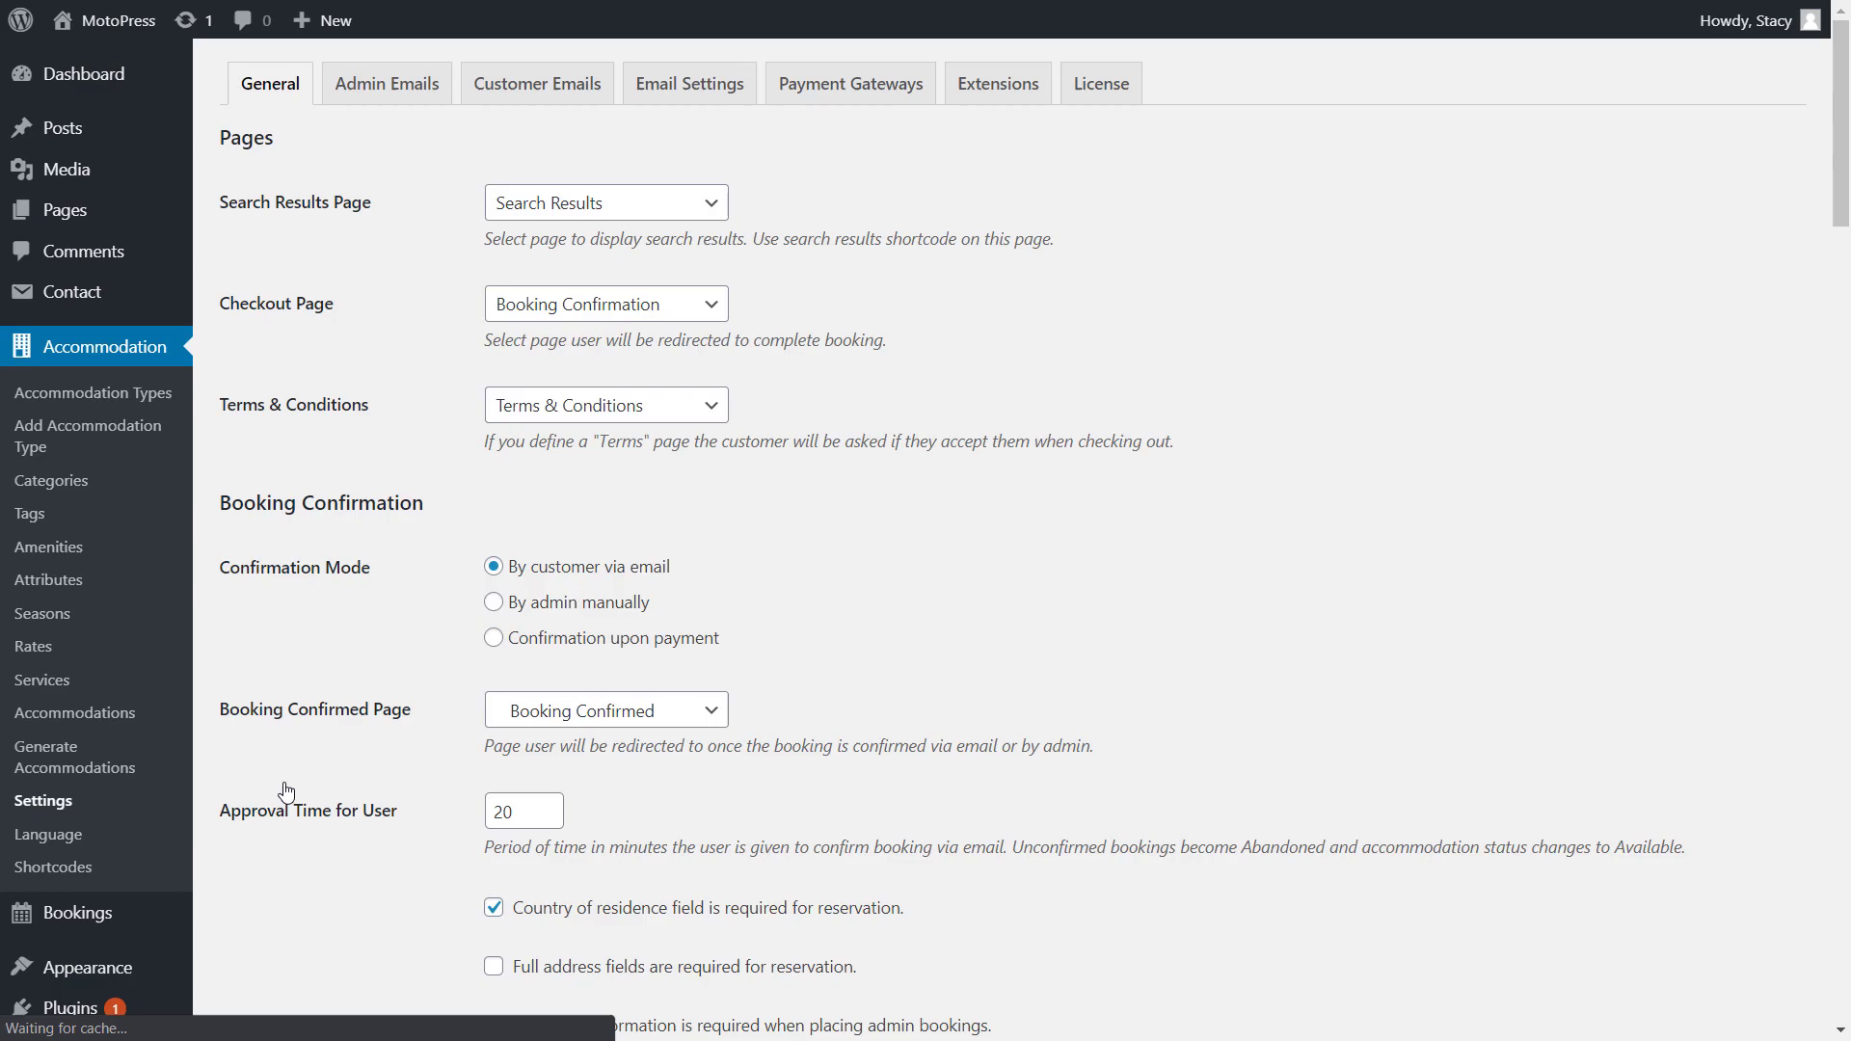
pyautogui.click(1003, 70)
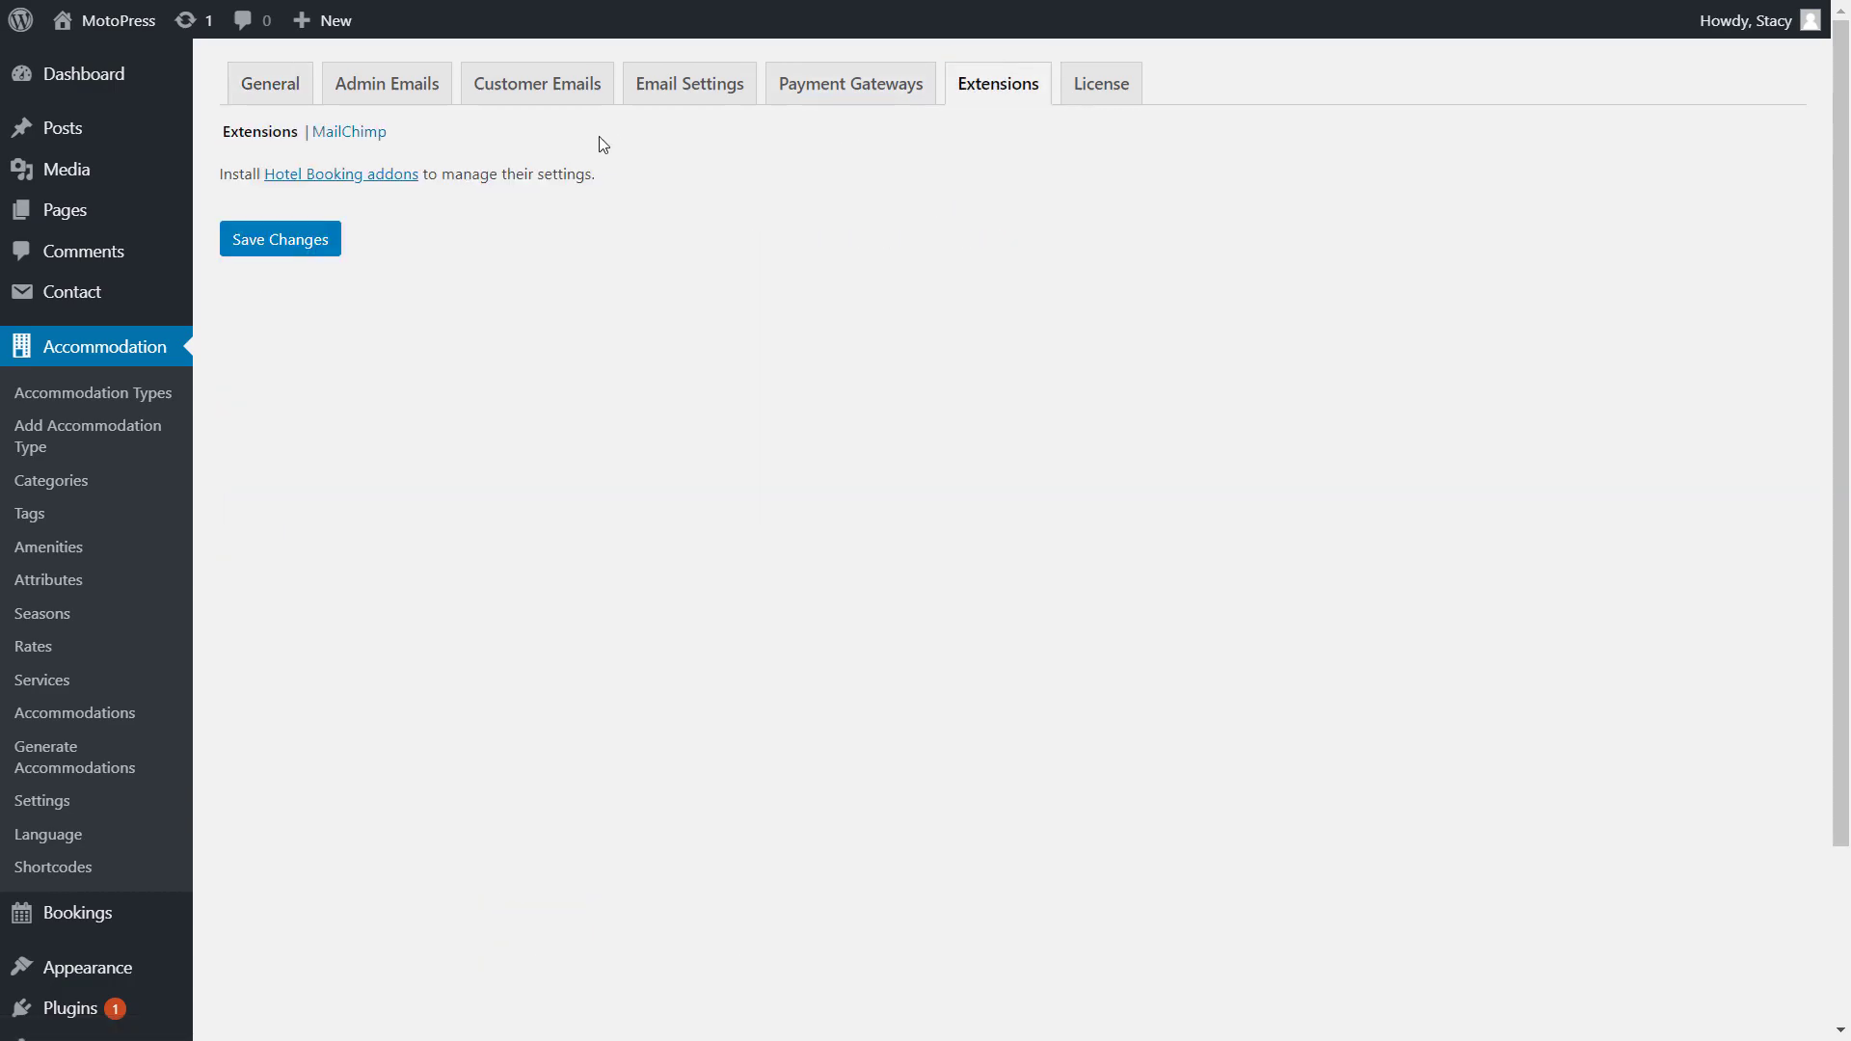
pyautogui.click(387, 136)
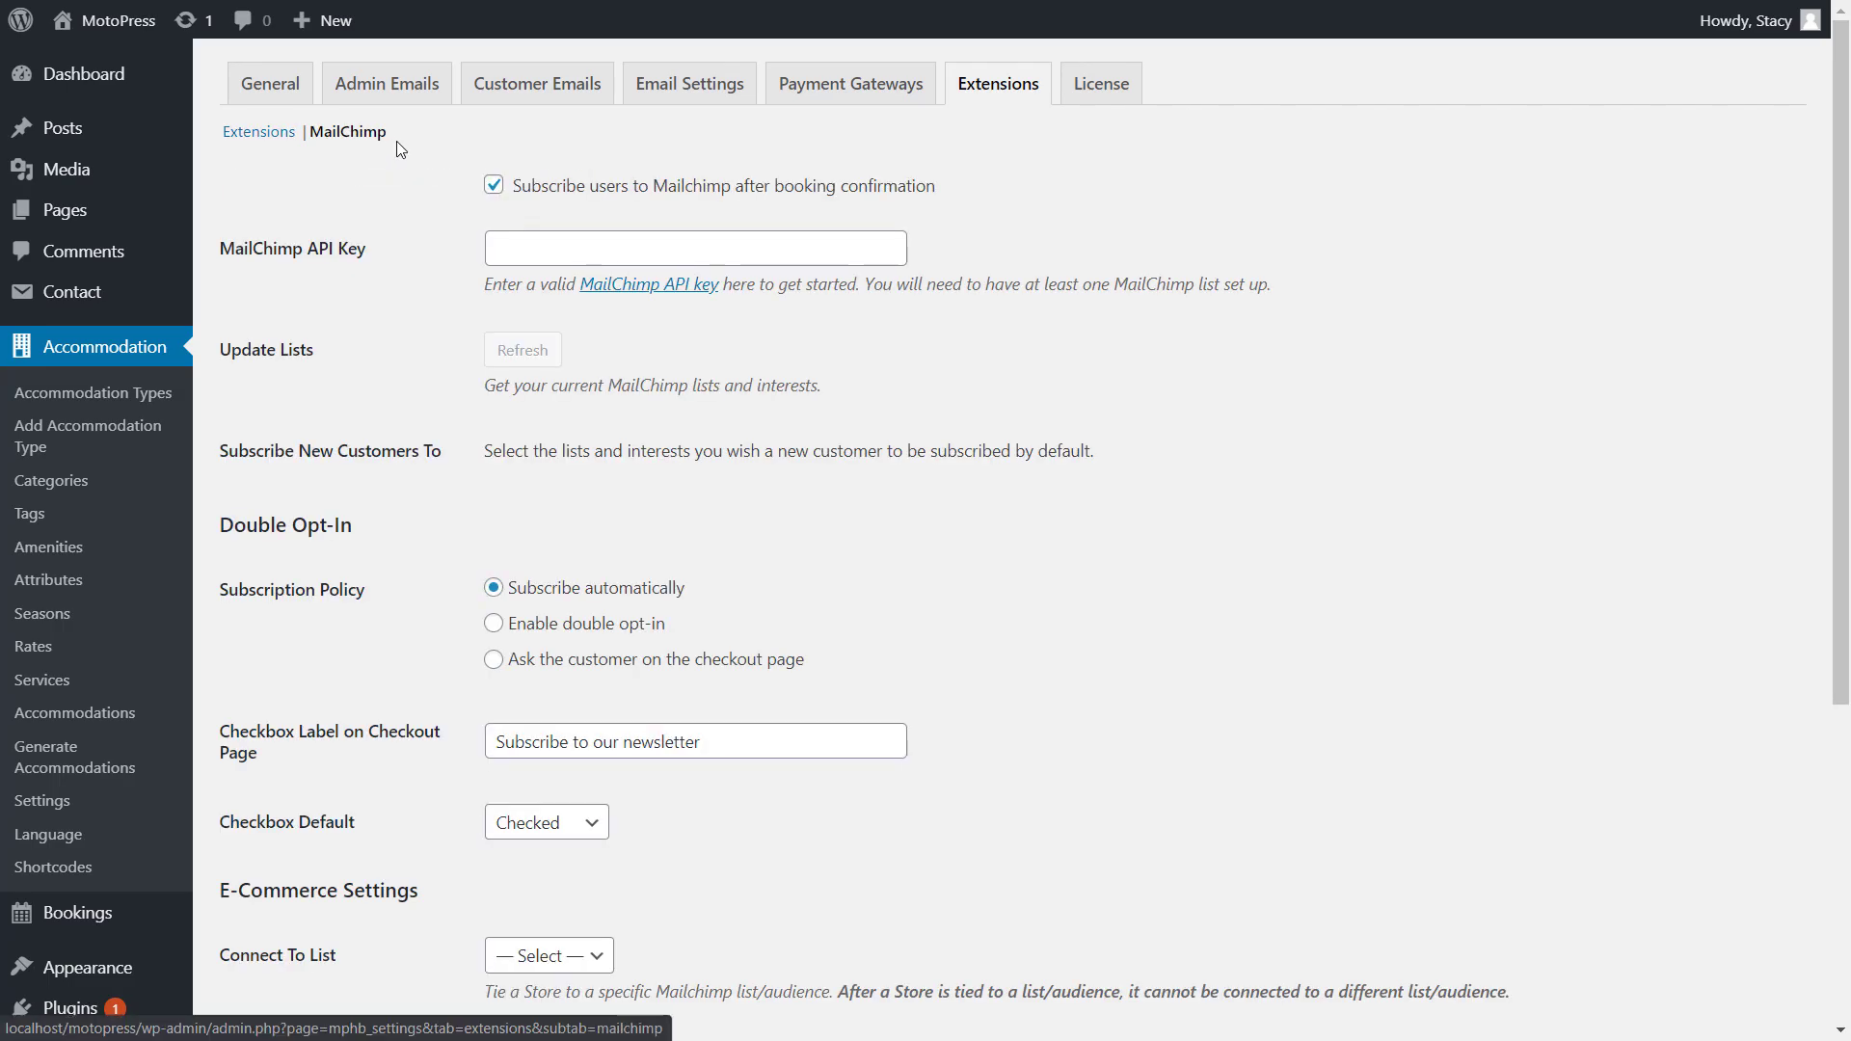
pyautogui.click(495, 188)
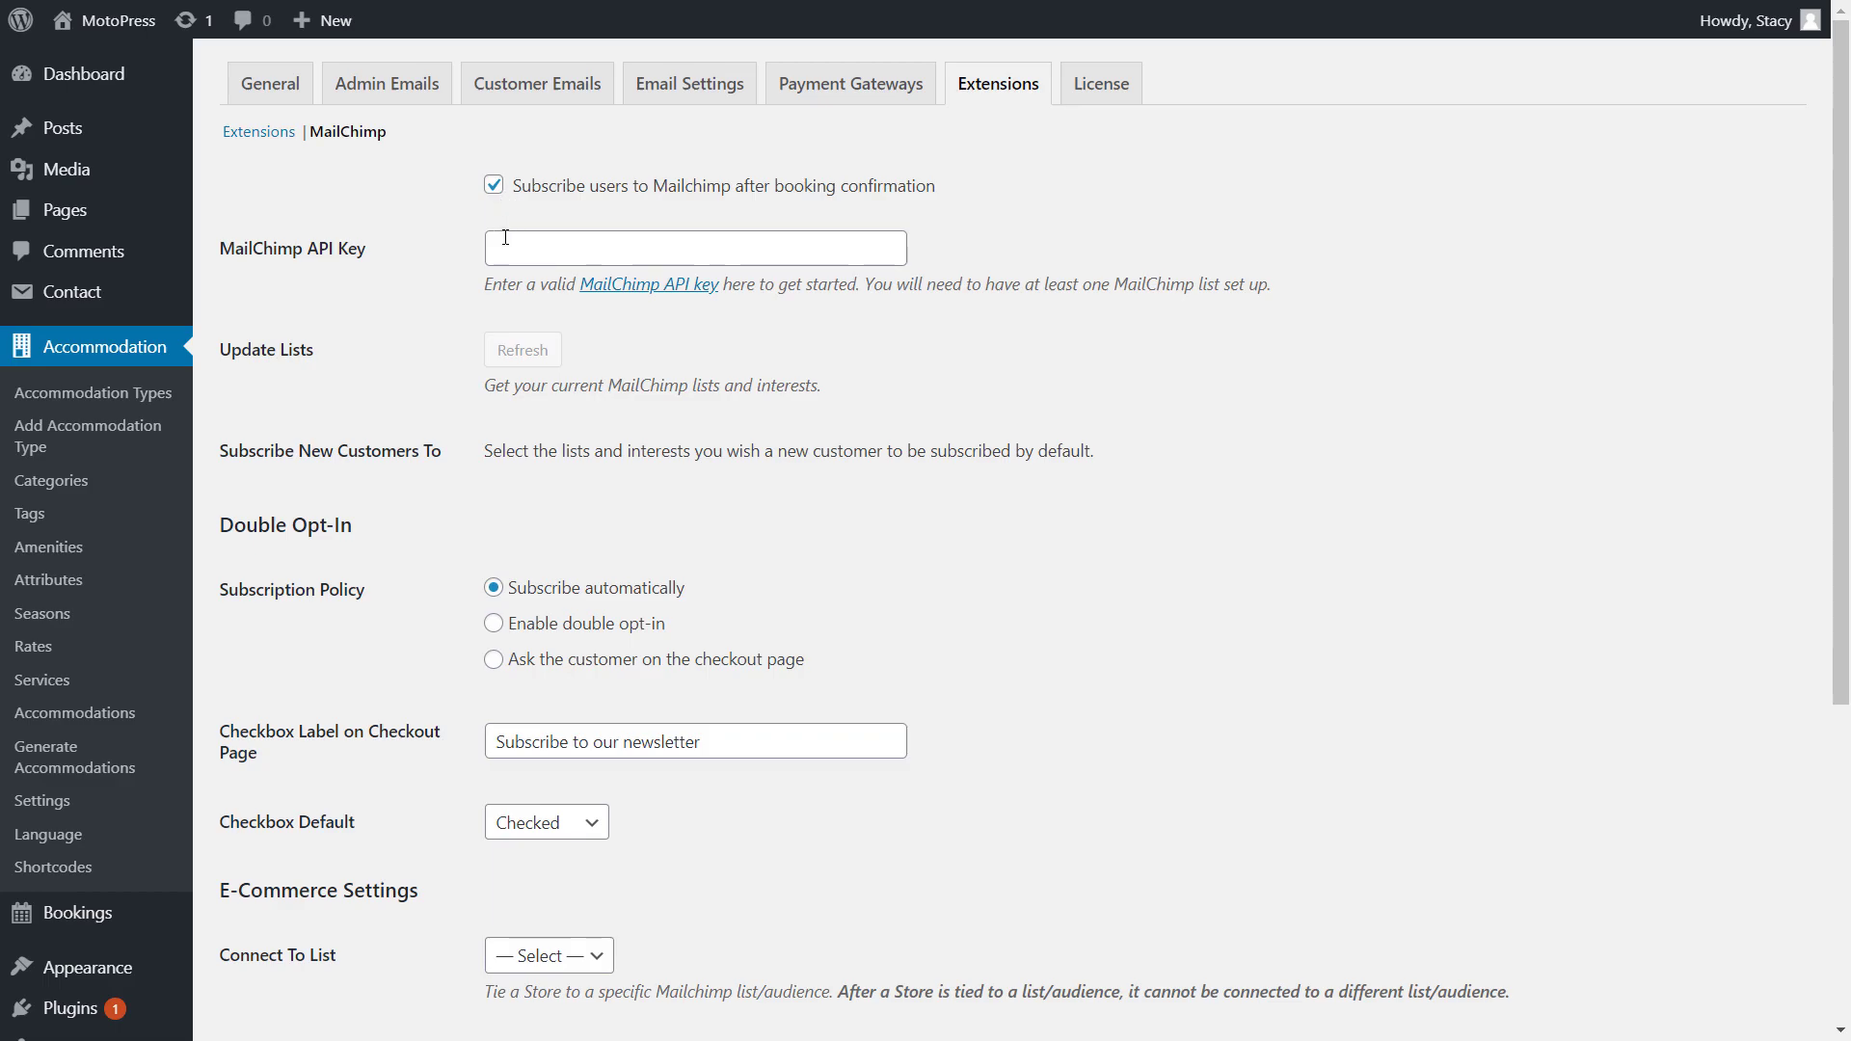
# Step: Paste the Mailchimp API key into the MailChimp API Key field and save the changes
pyautogui.click(506, 247)
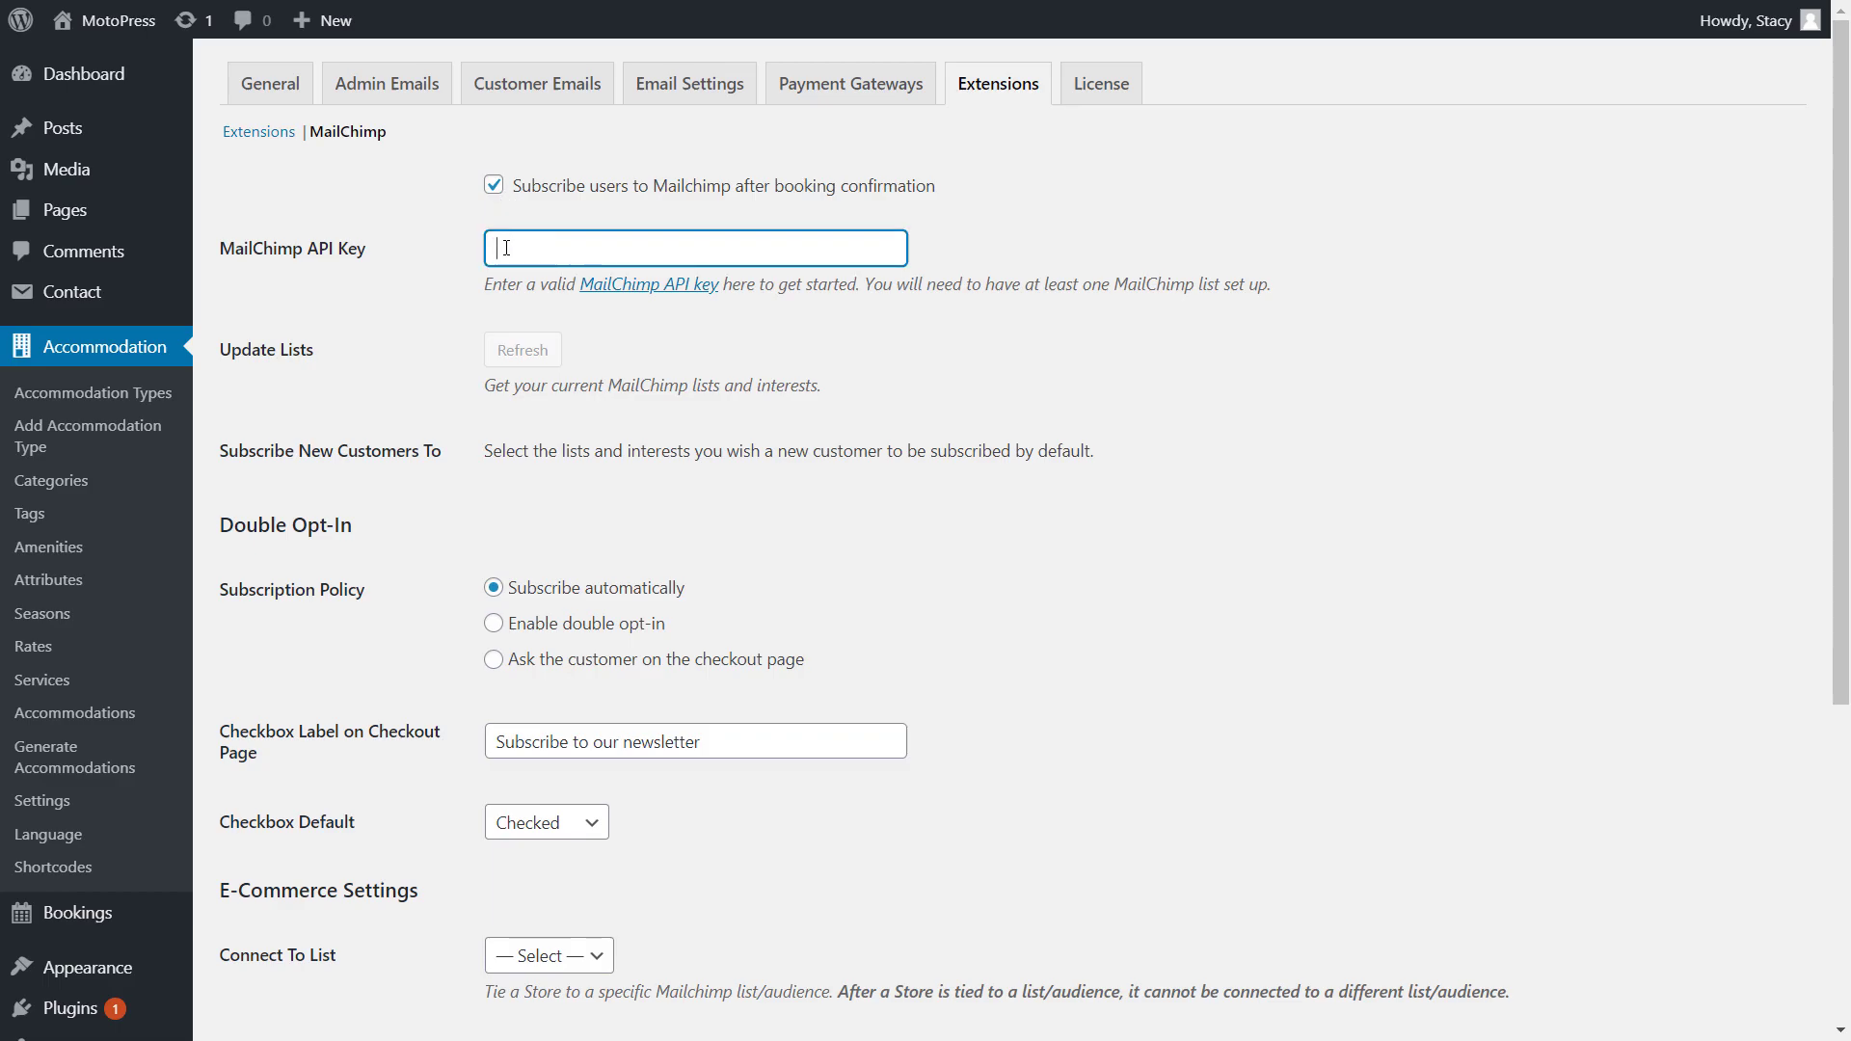
pyautogui.hotkey('ctrl', 'v')
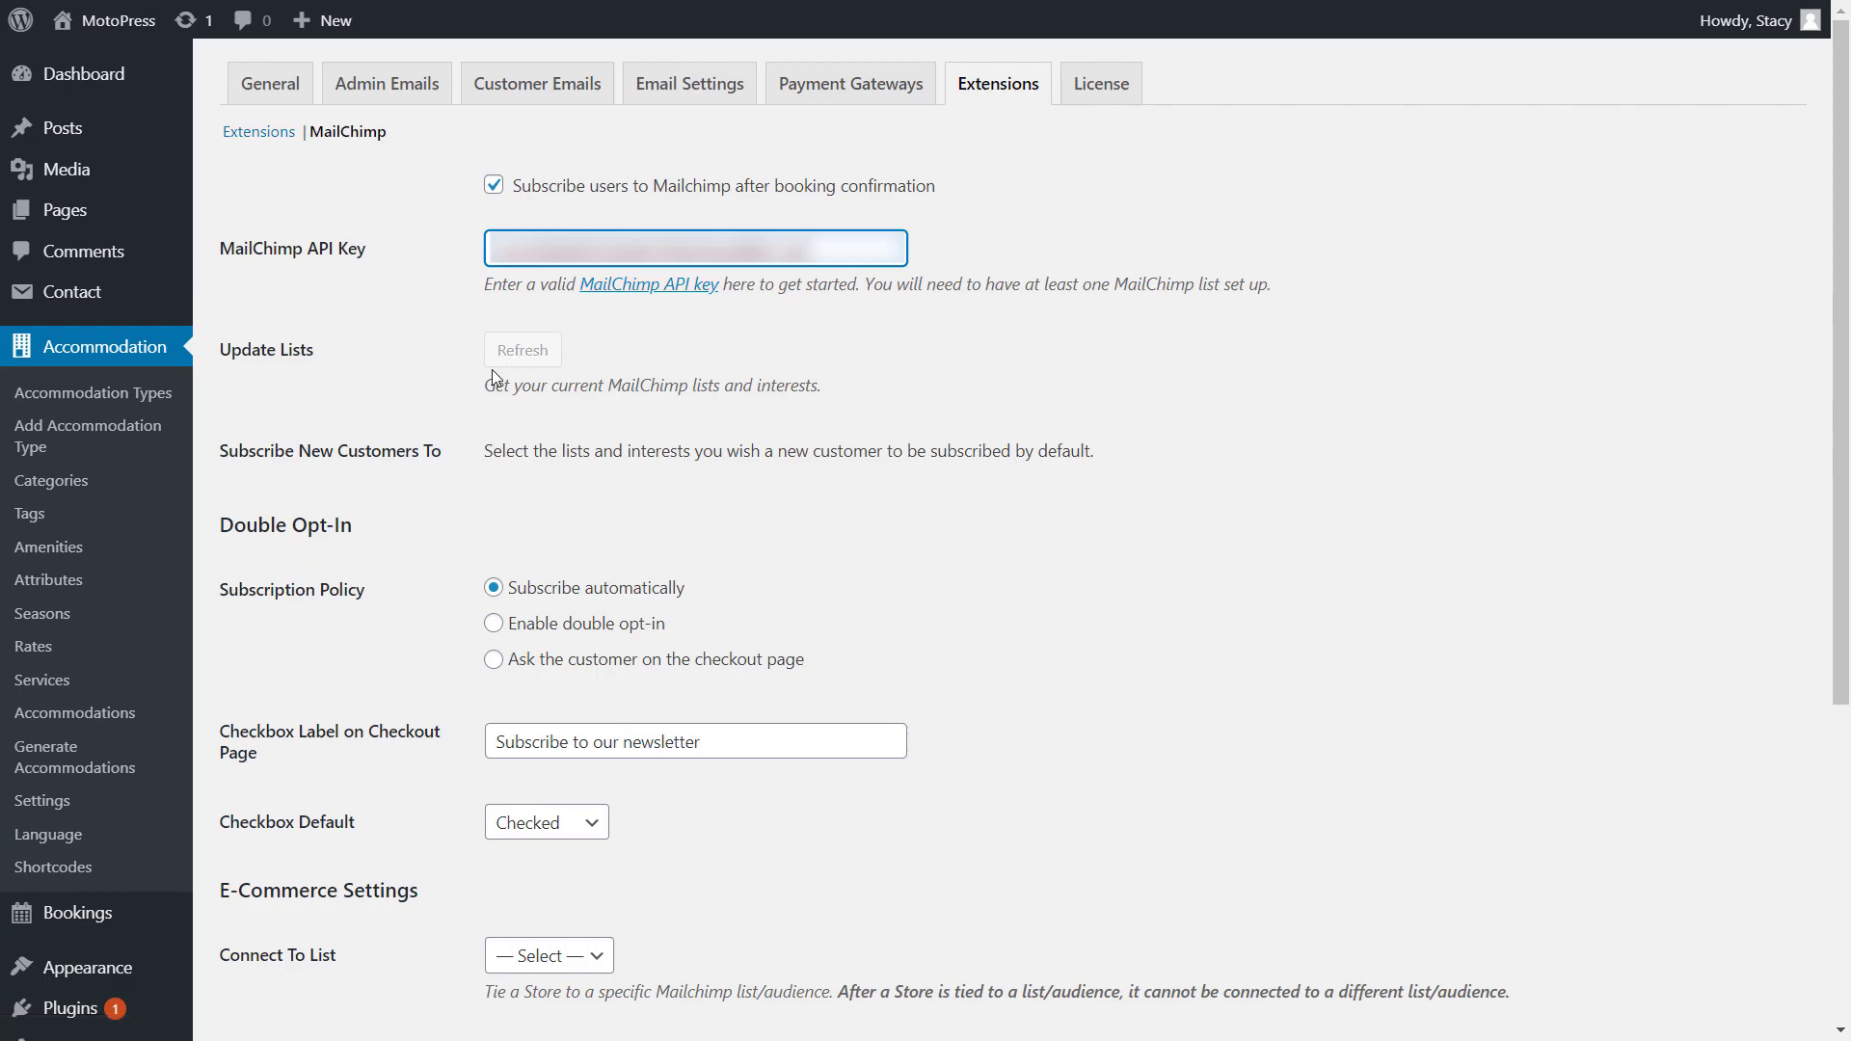
pyautogui.scroll(-5, 505, 380)
pyautogui.click(302, 917)
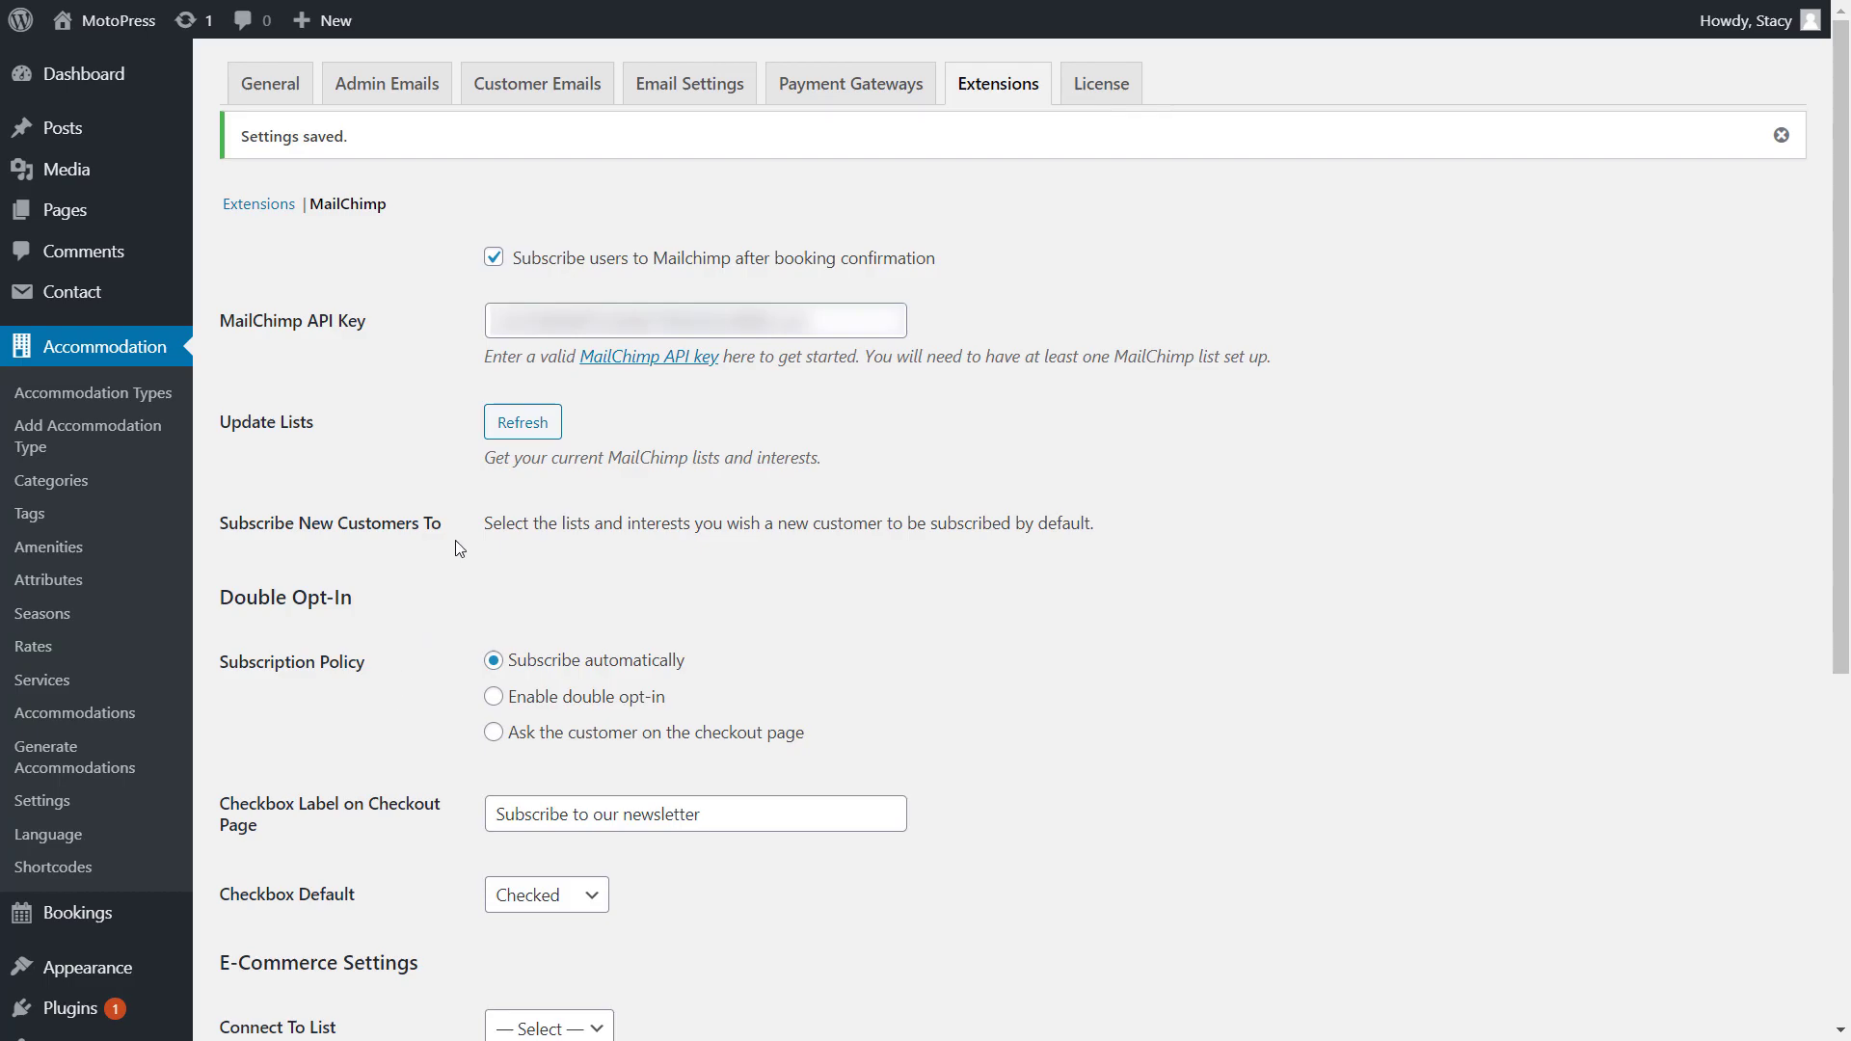
# Step: Refresh the Mailchimp lists and subscribe new customers to Booking Newsletter
pyautogui.click(528, 431)
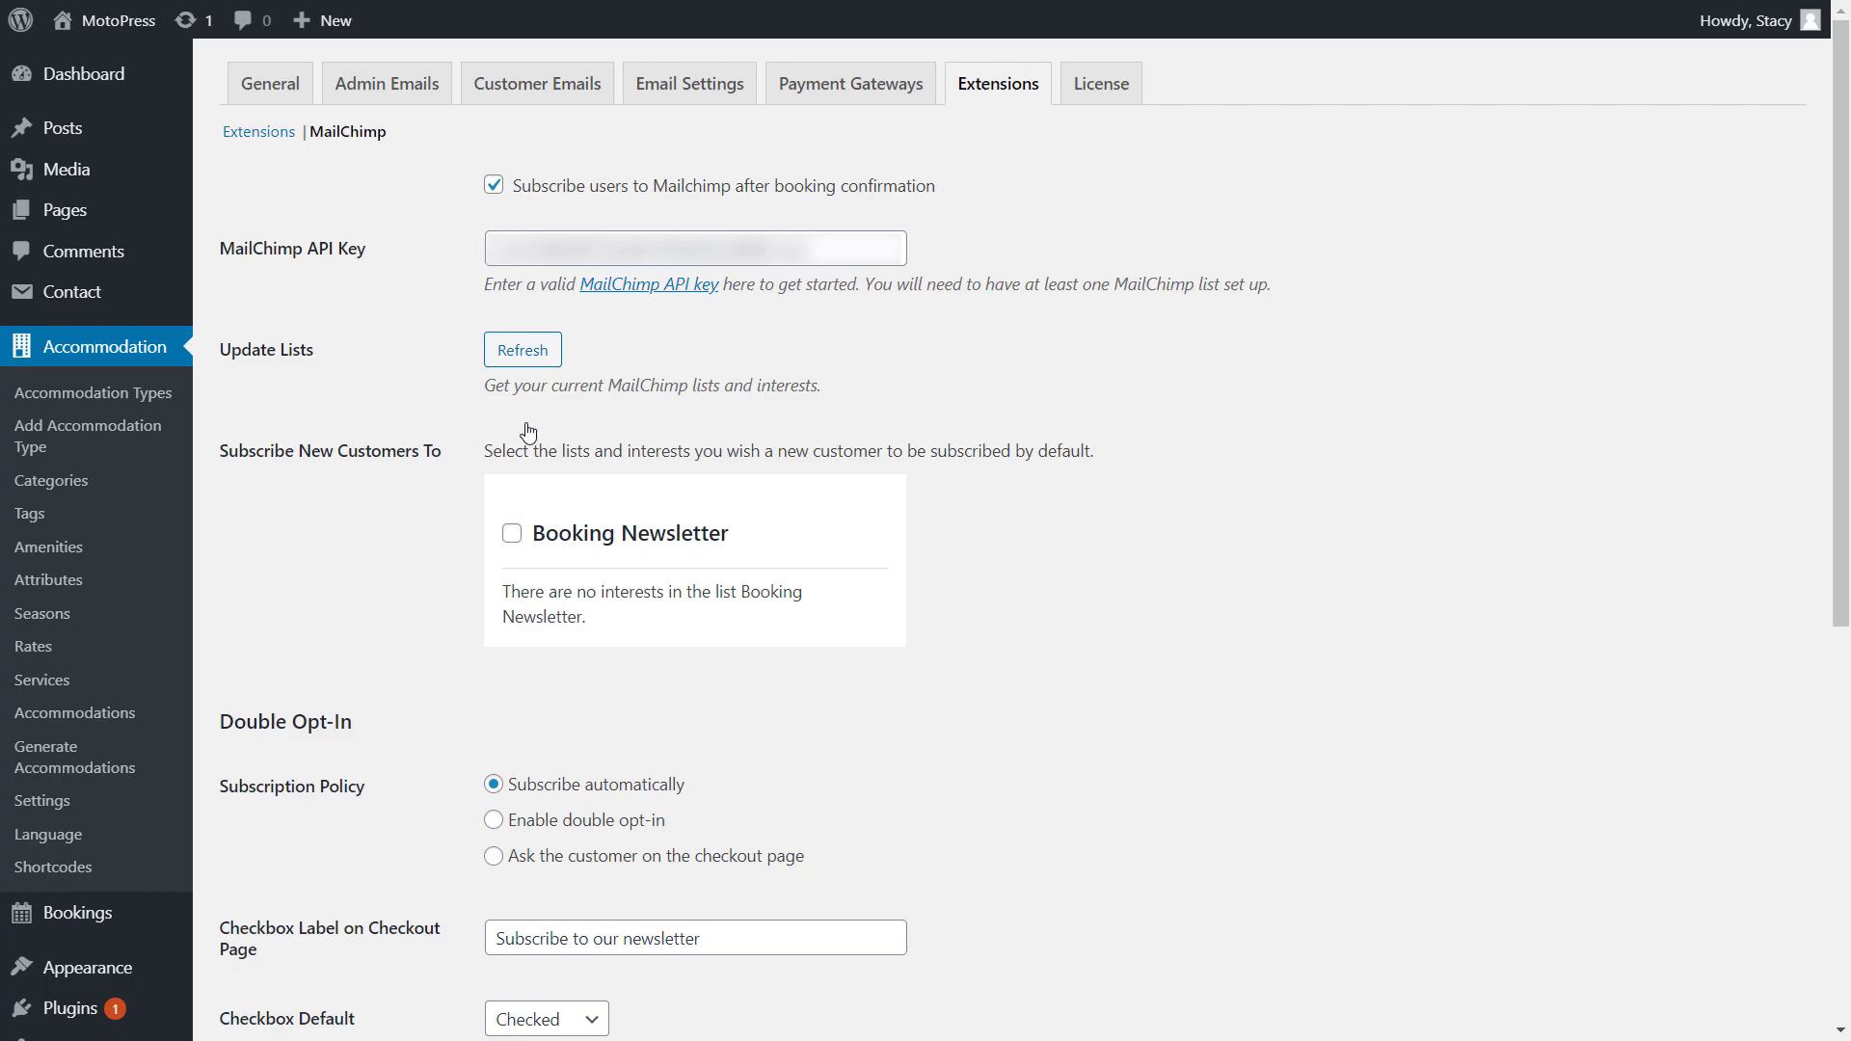
pyautogui.click(511, 536)
pyautogui.scroll(-2, 512, 536)
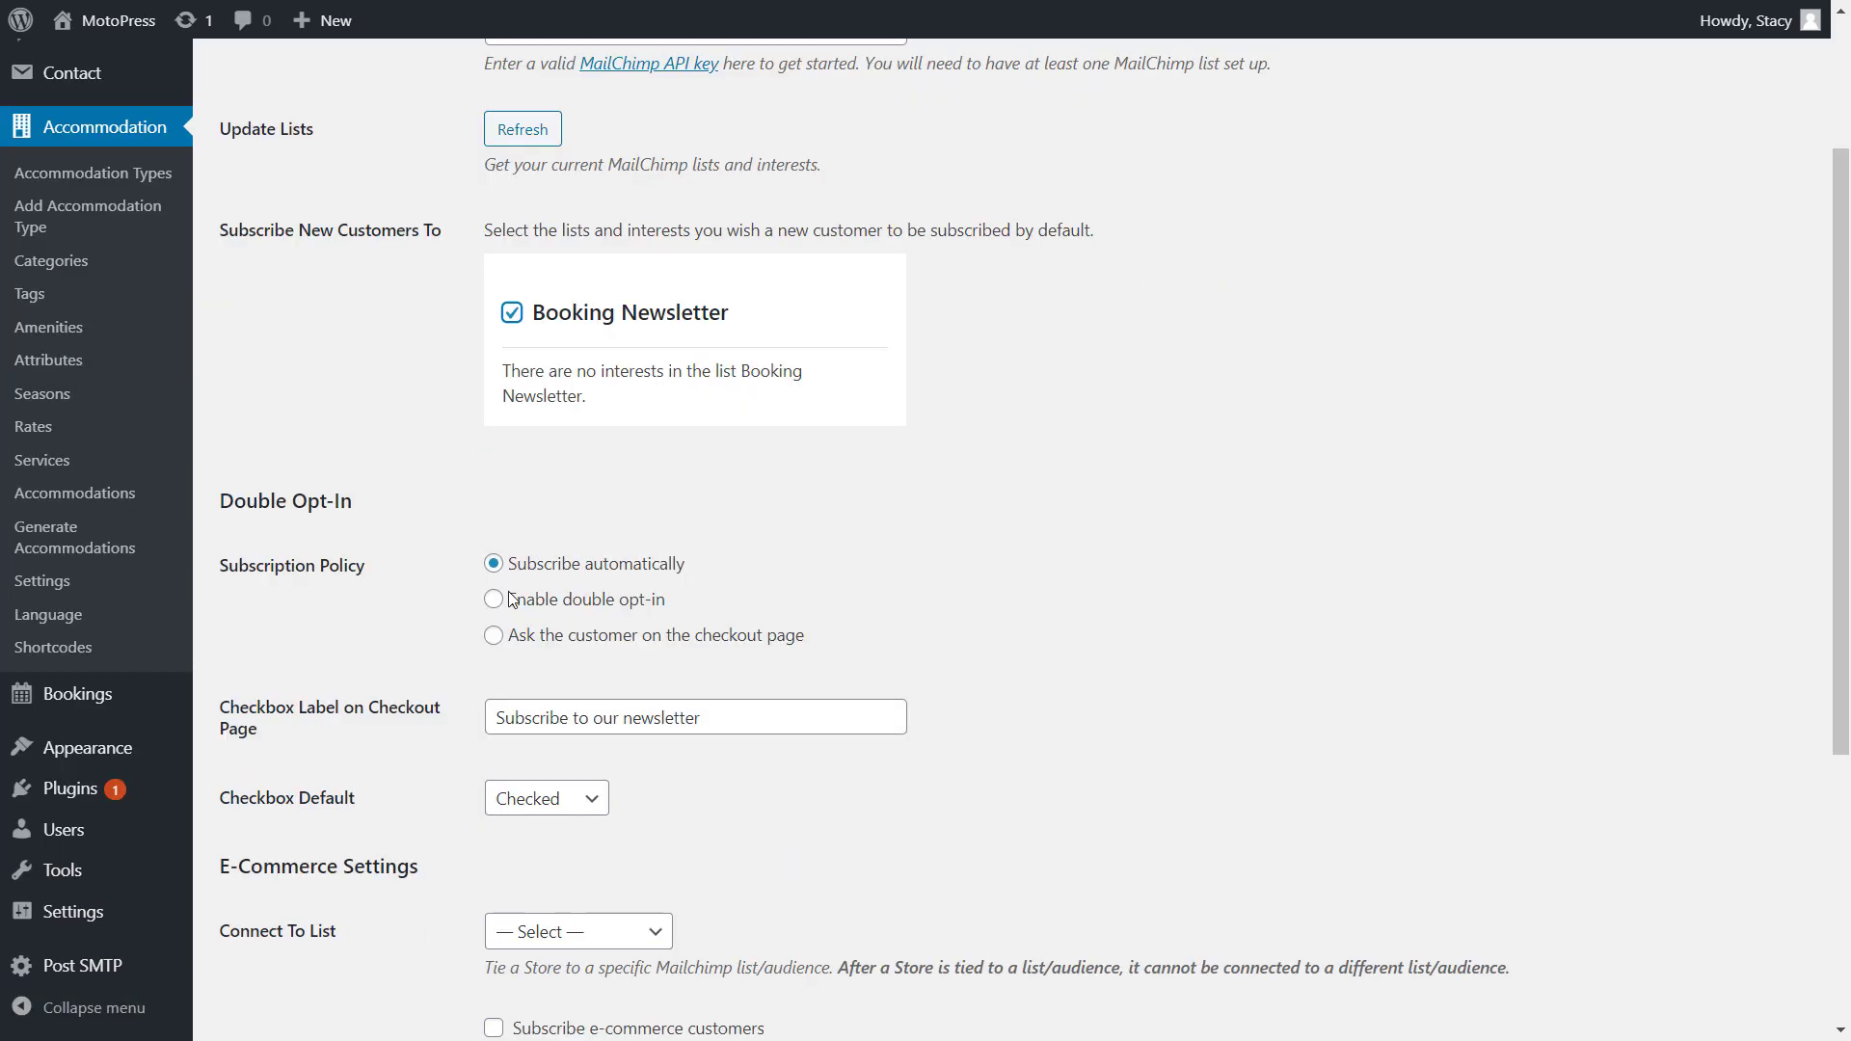
# Step: After trying Ask the customer, set the subscription policy to Enable double opt-in
pyautogui.click(495, 641)
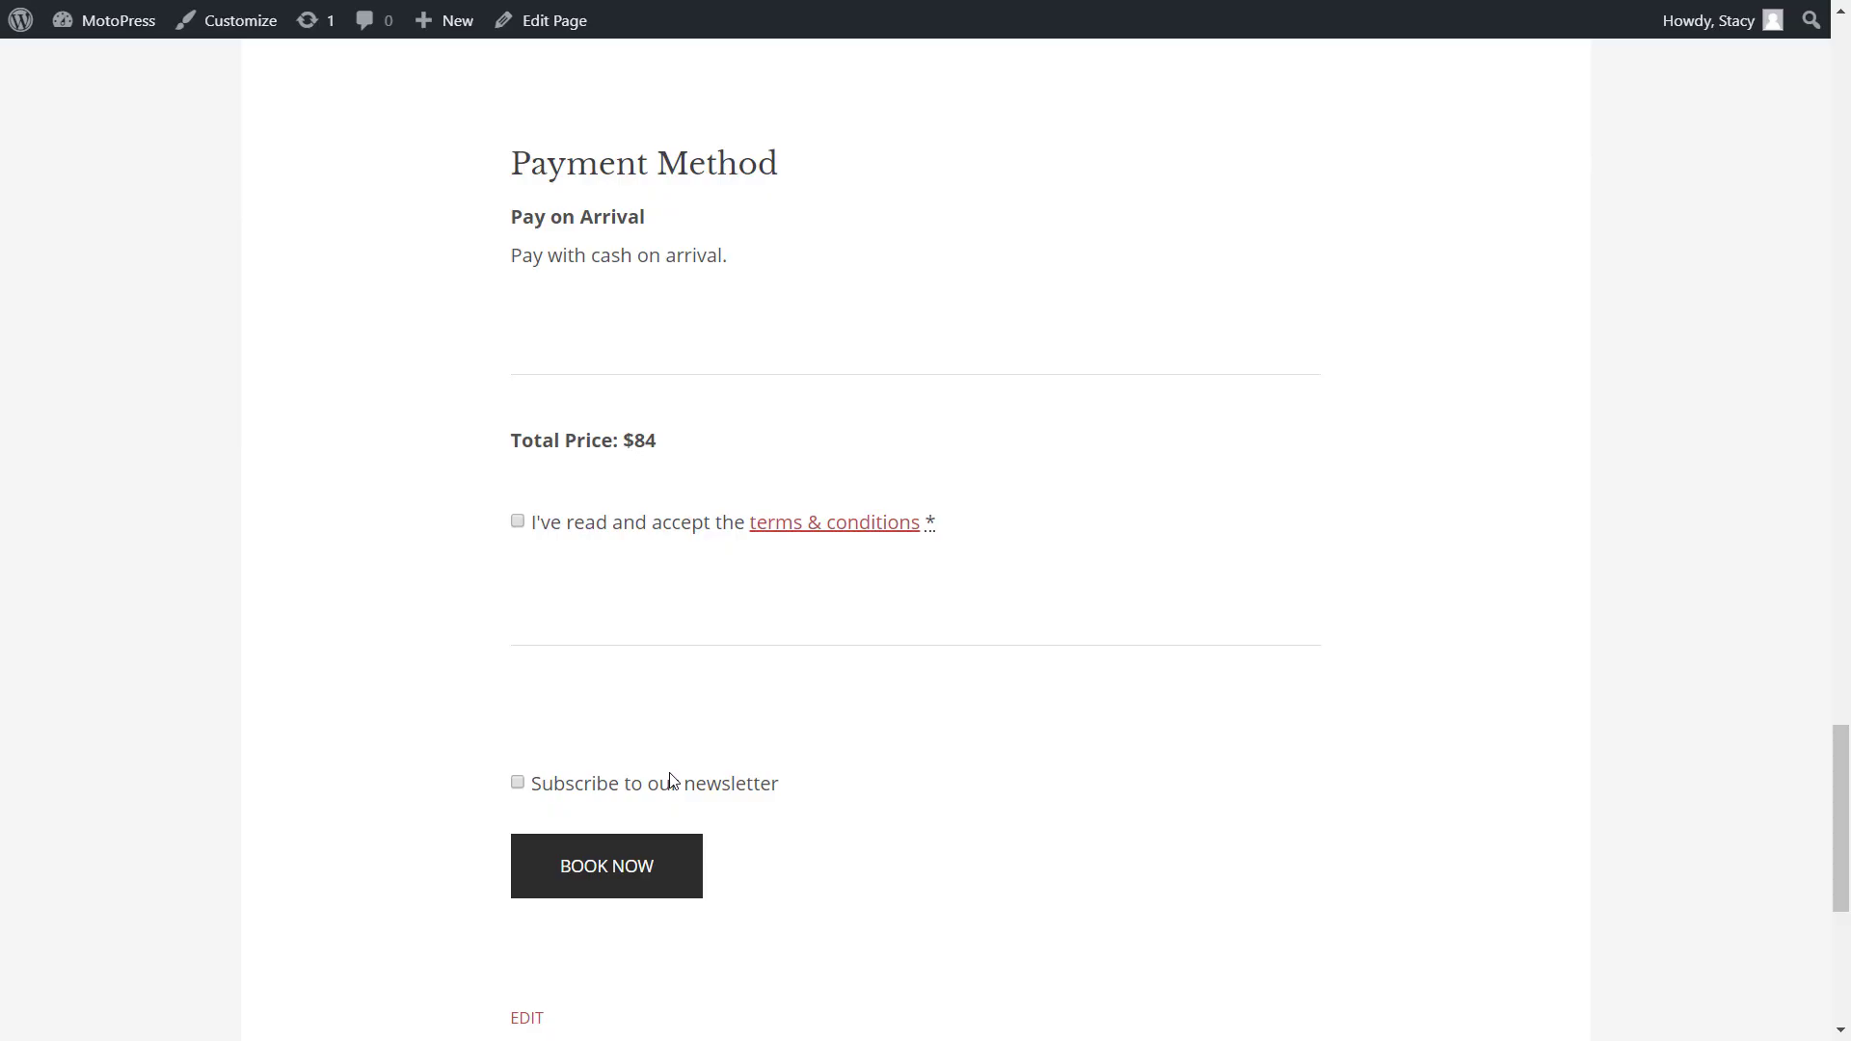
pyautogui.click(518, 522)
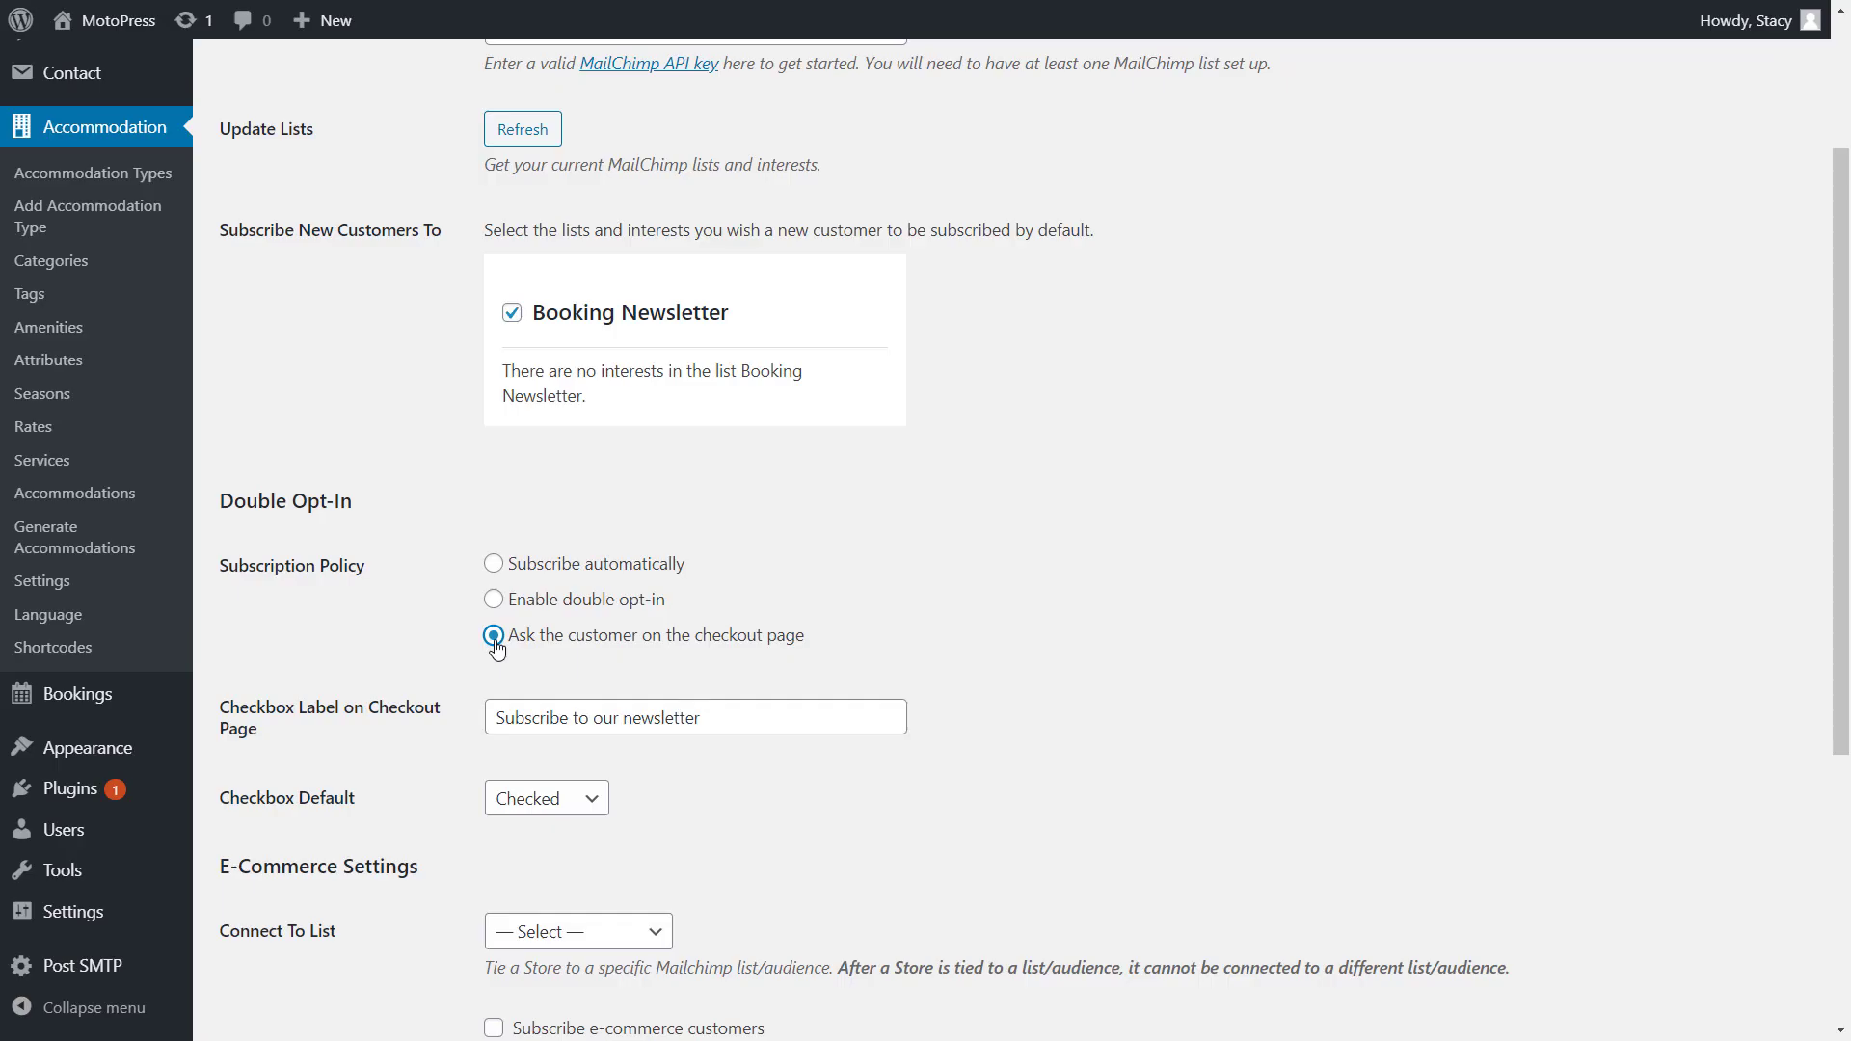
pyautogui.click(493, 601)
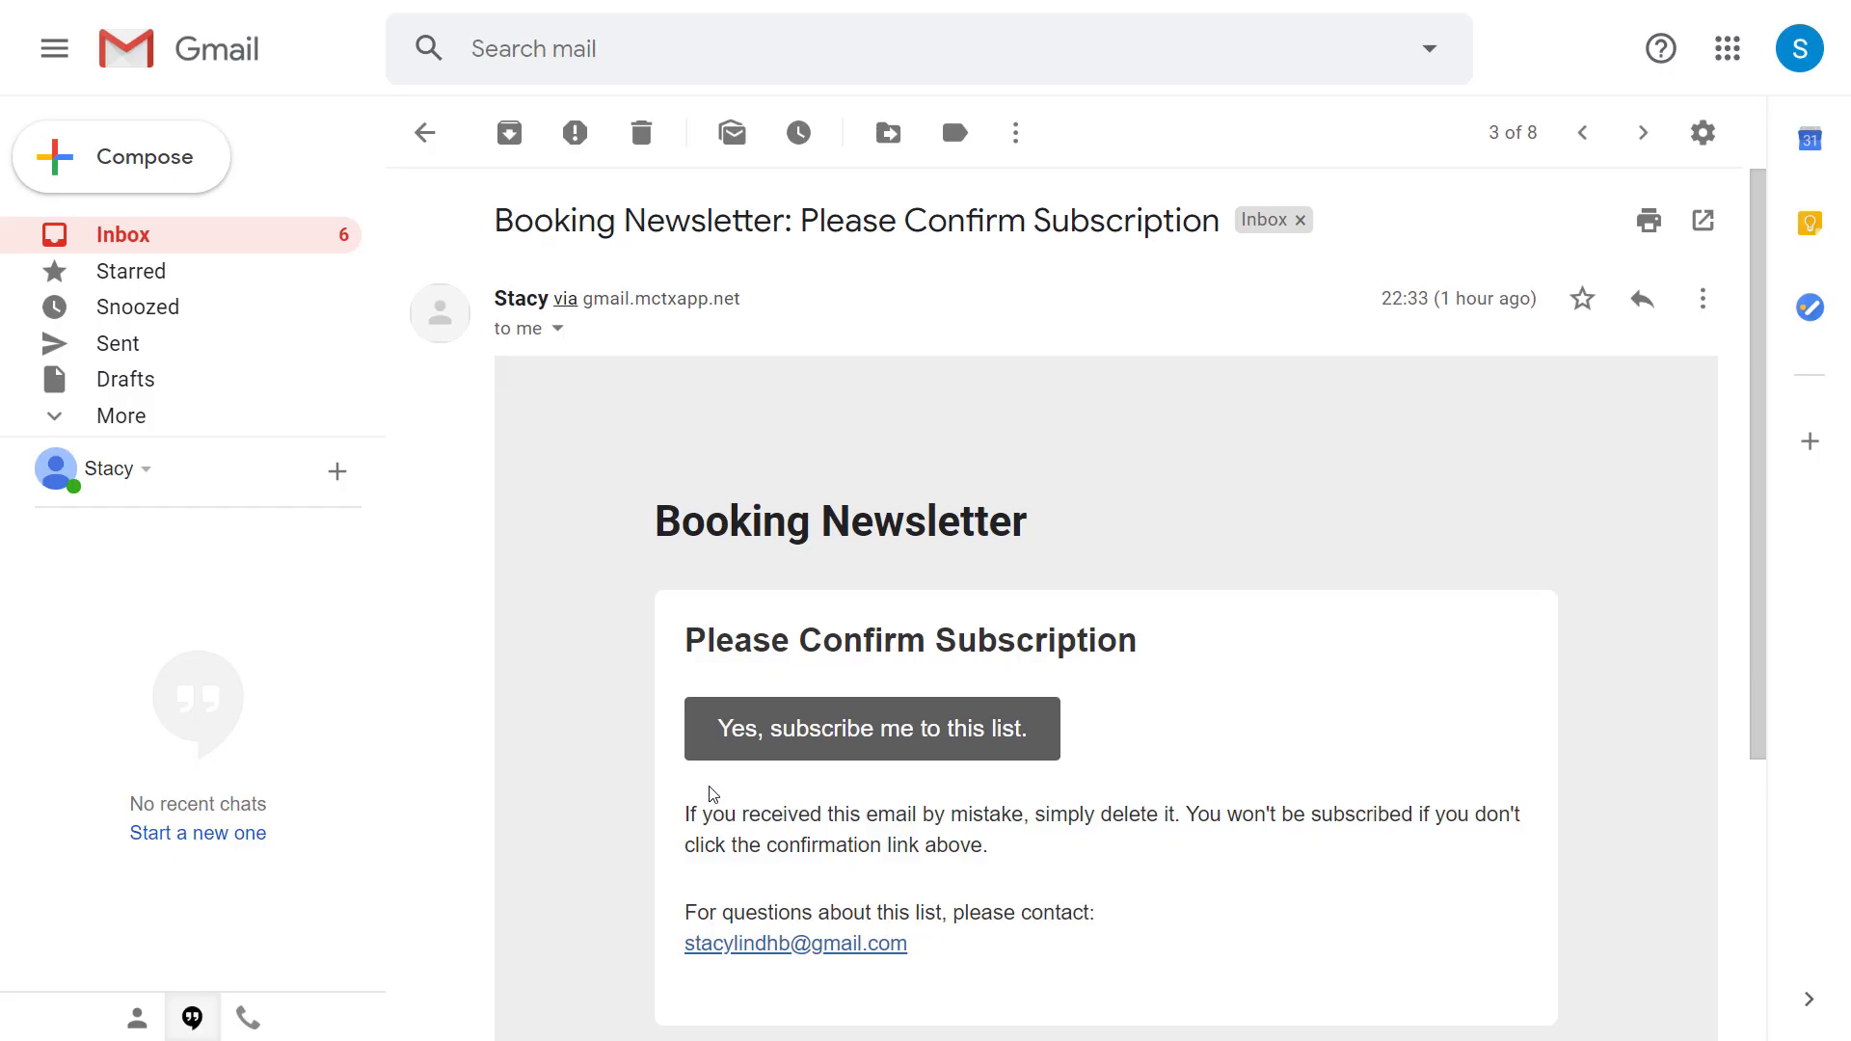
pyautogui.scroll(-1, 710, 795)
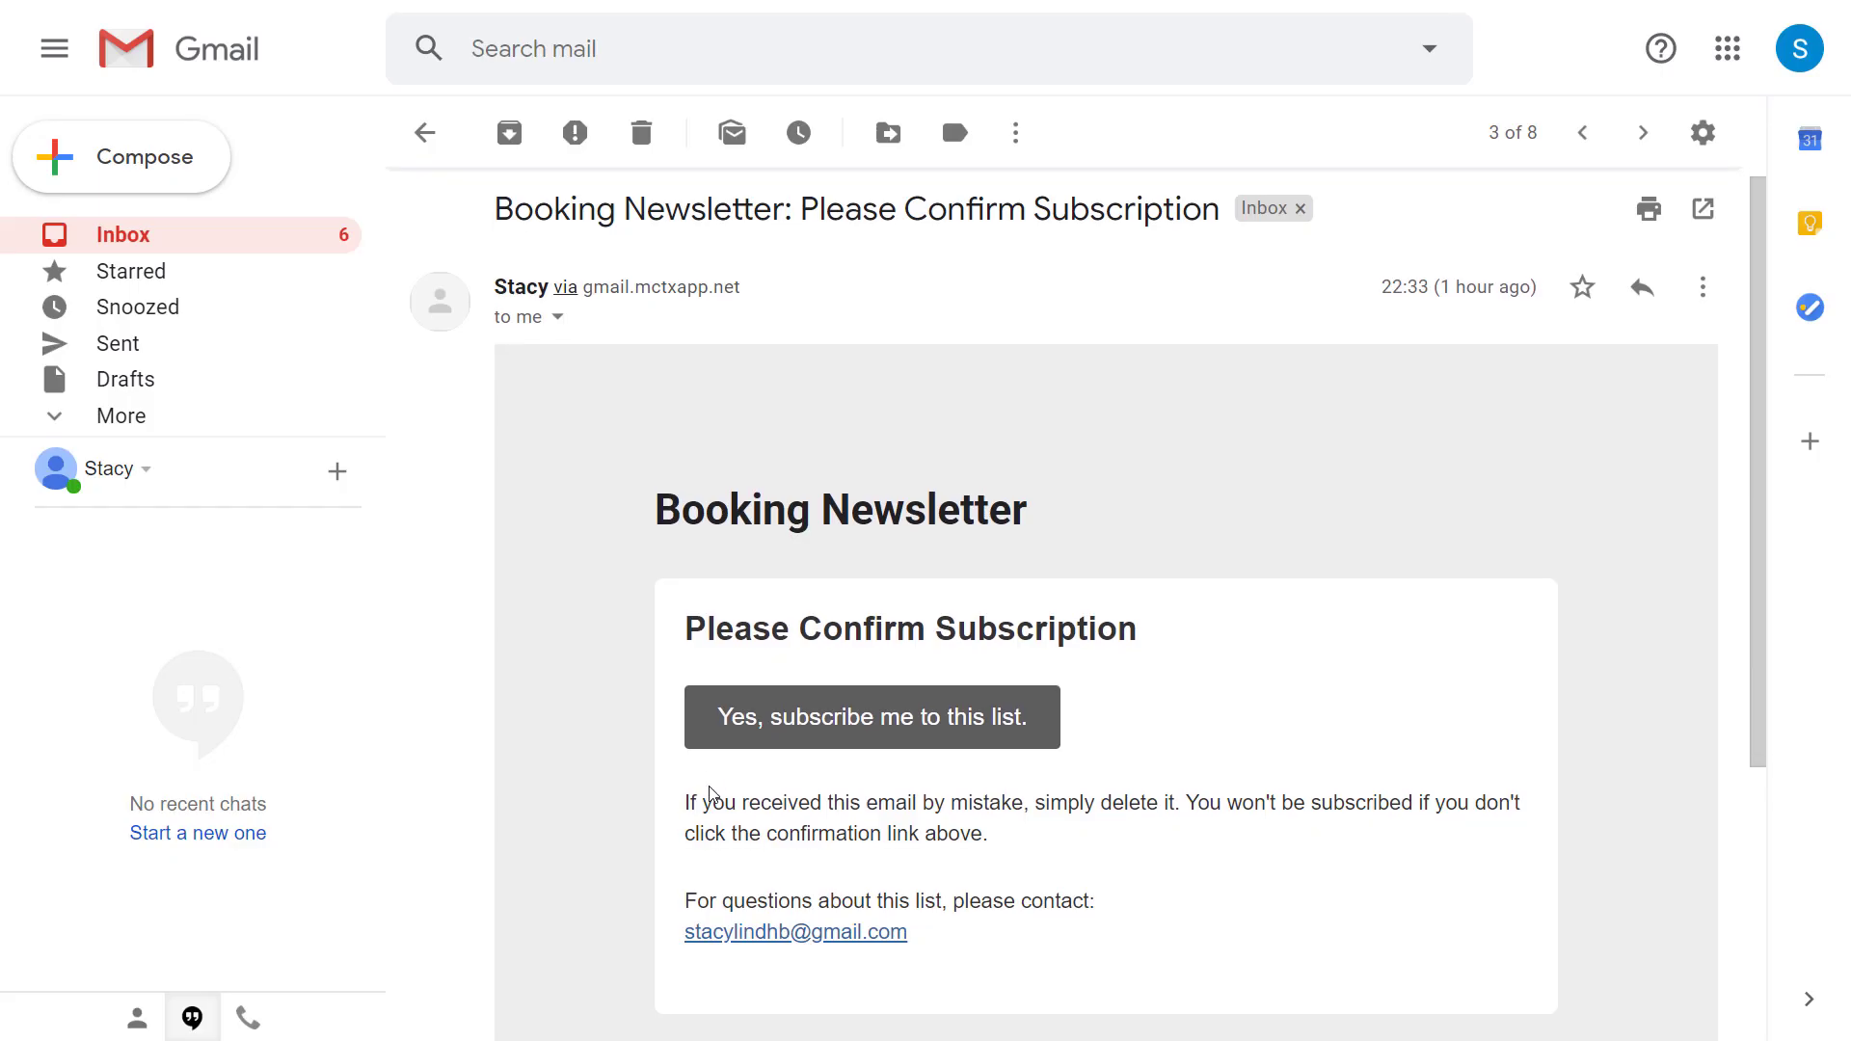
pyautogui.scroll(-1, 713, 793)
pyautogui.scroll(-1, 713, 793)
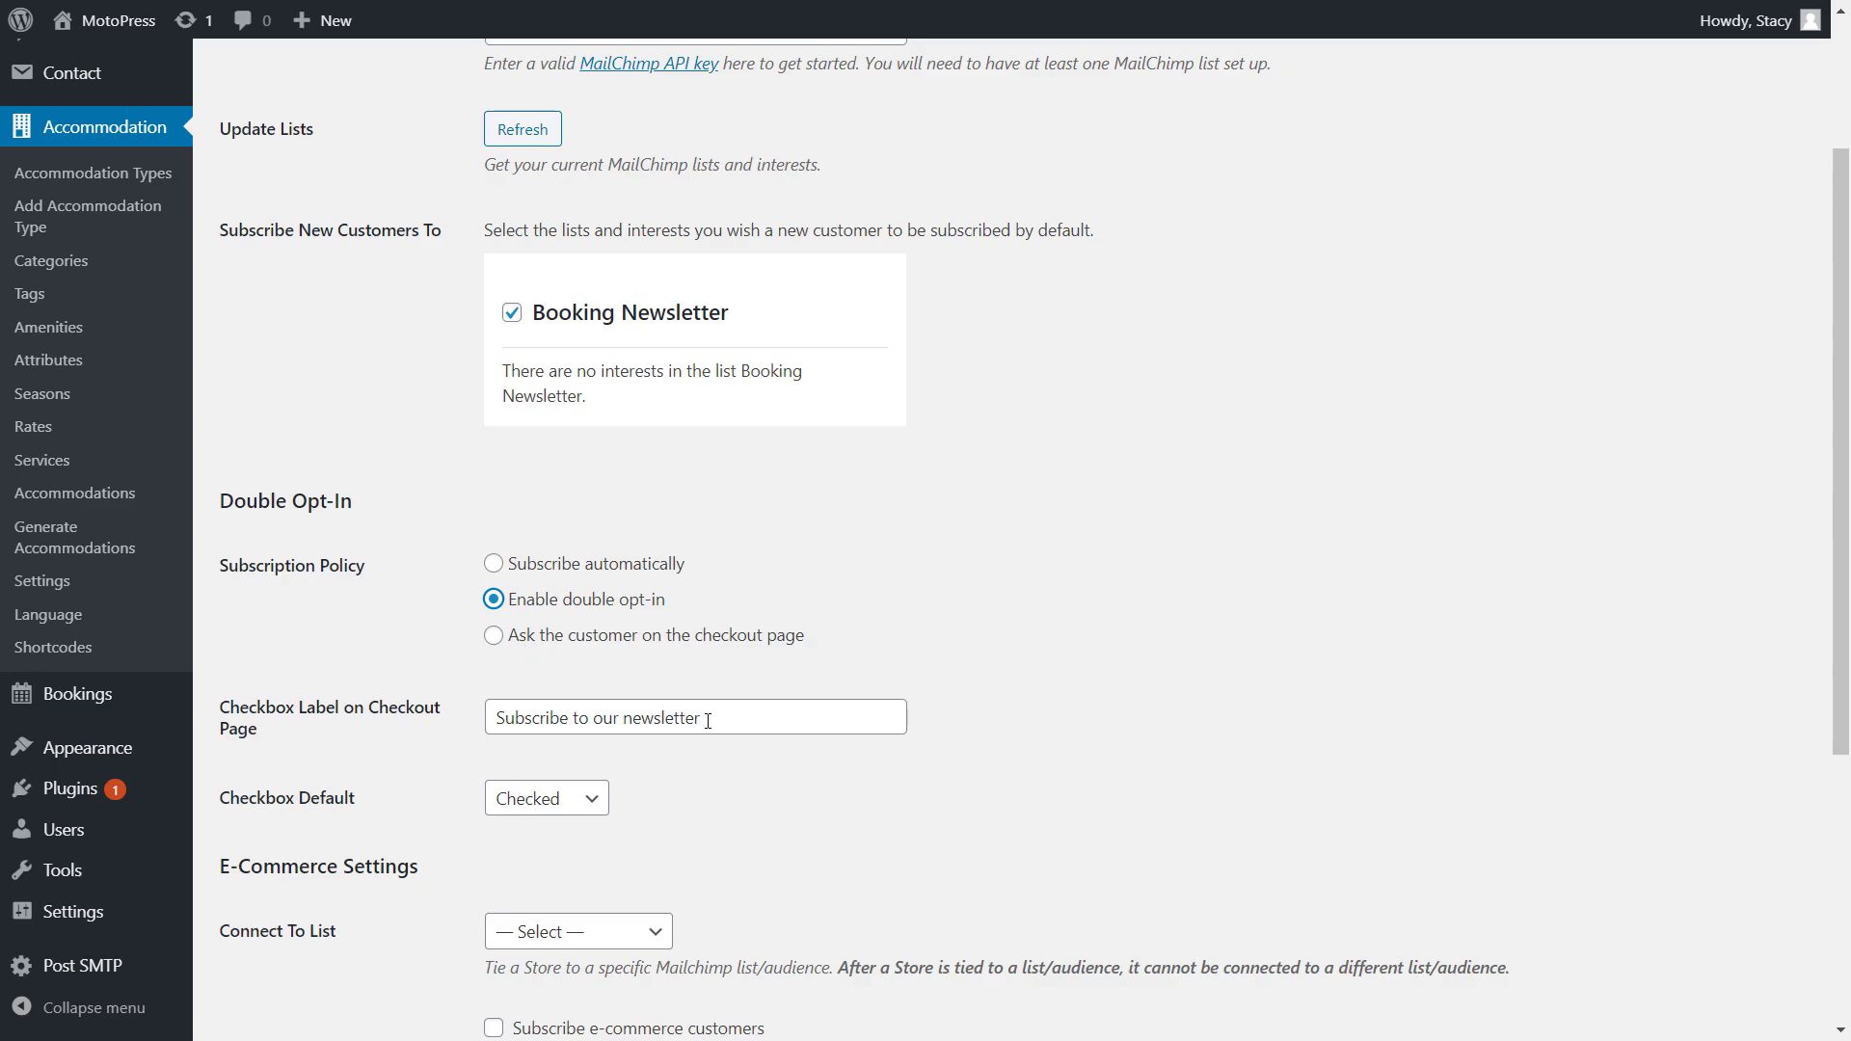
# Step: Set the checkout subscription Checkbox Default to Unchecked
pyautogui.click(711, 722)
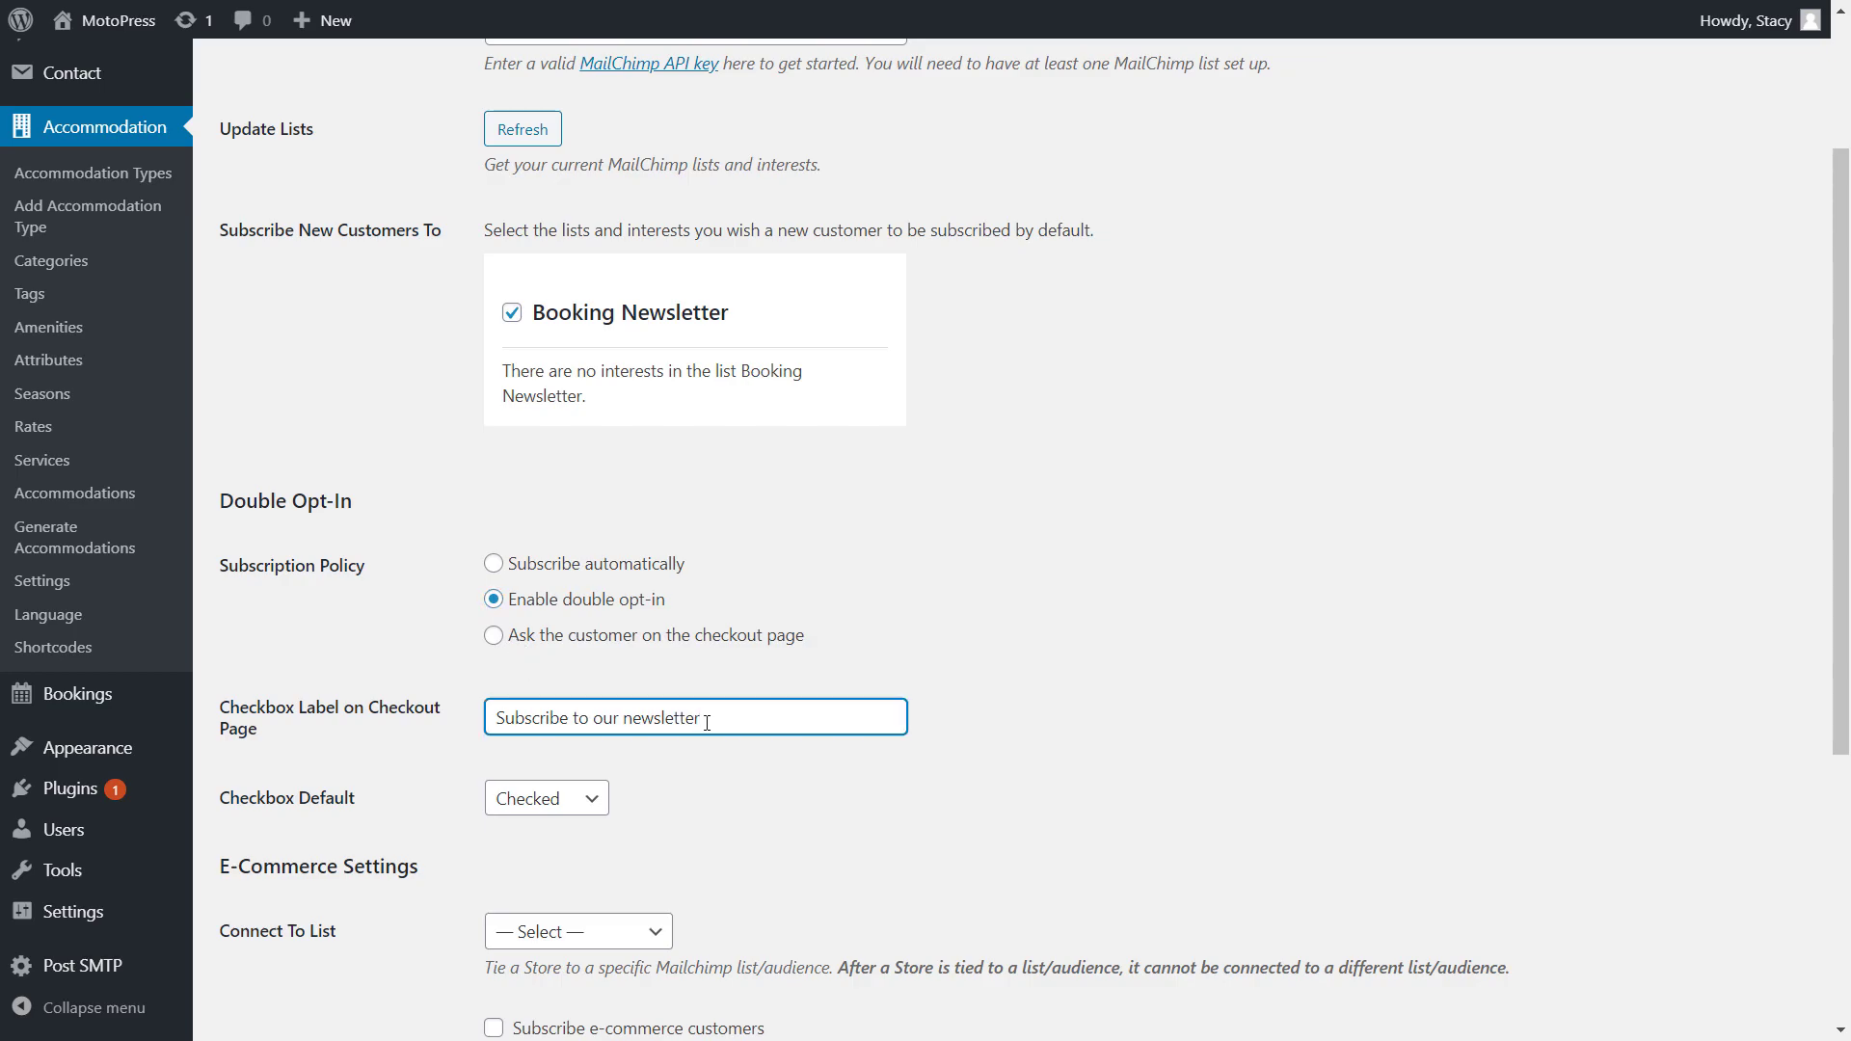
pyautogui.click(593, 801)
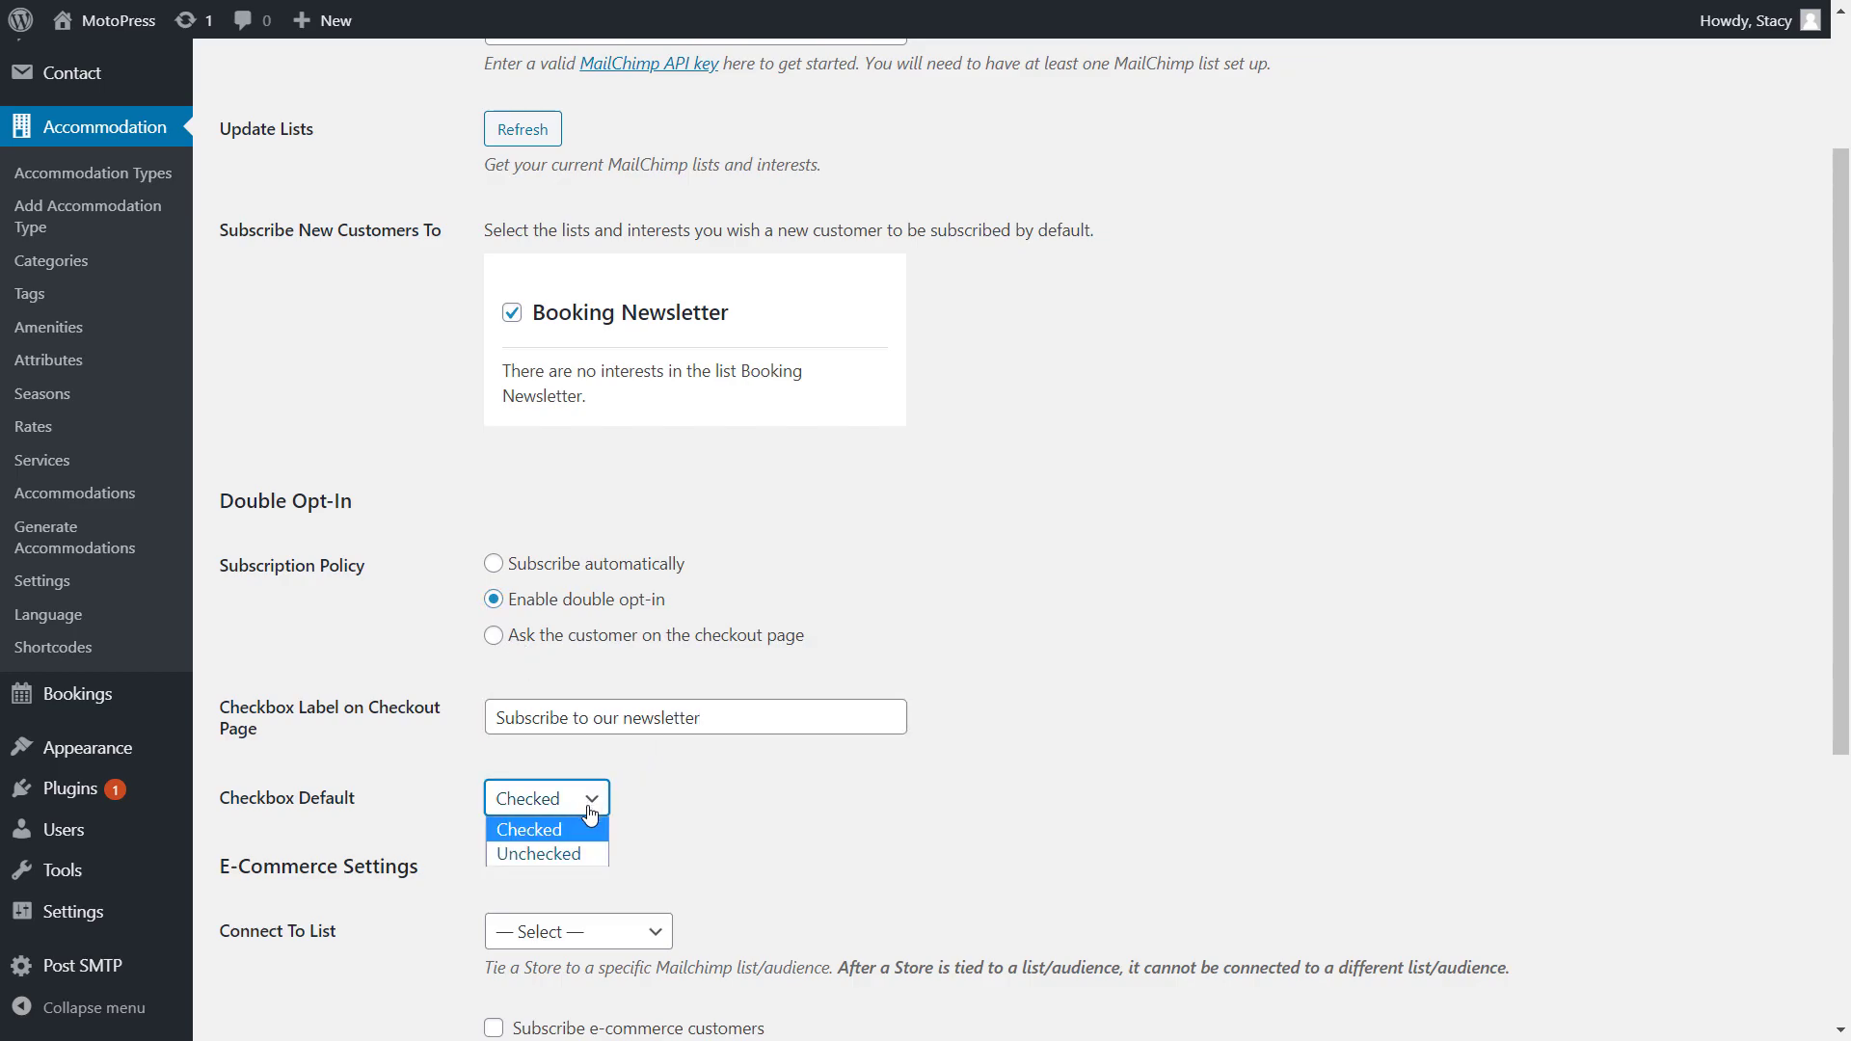
pyautogui.click(582, 852)
pyautogui.click(586, 858)
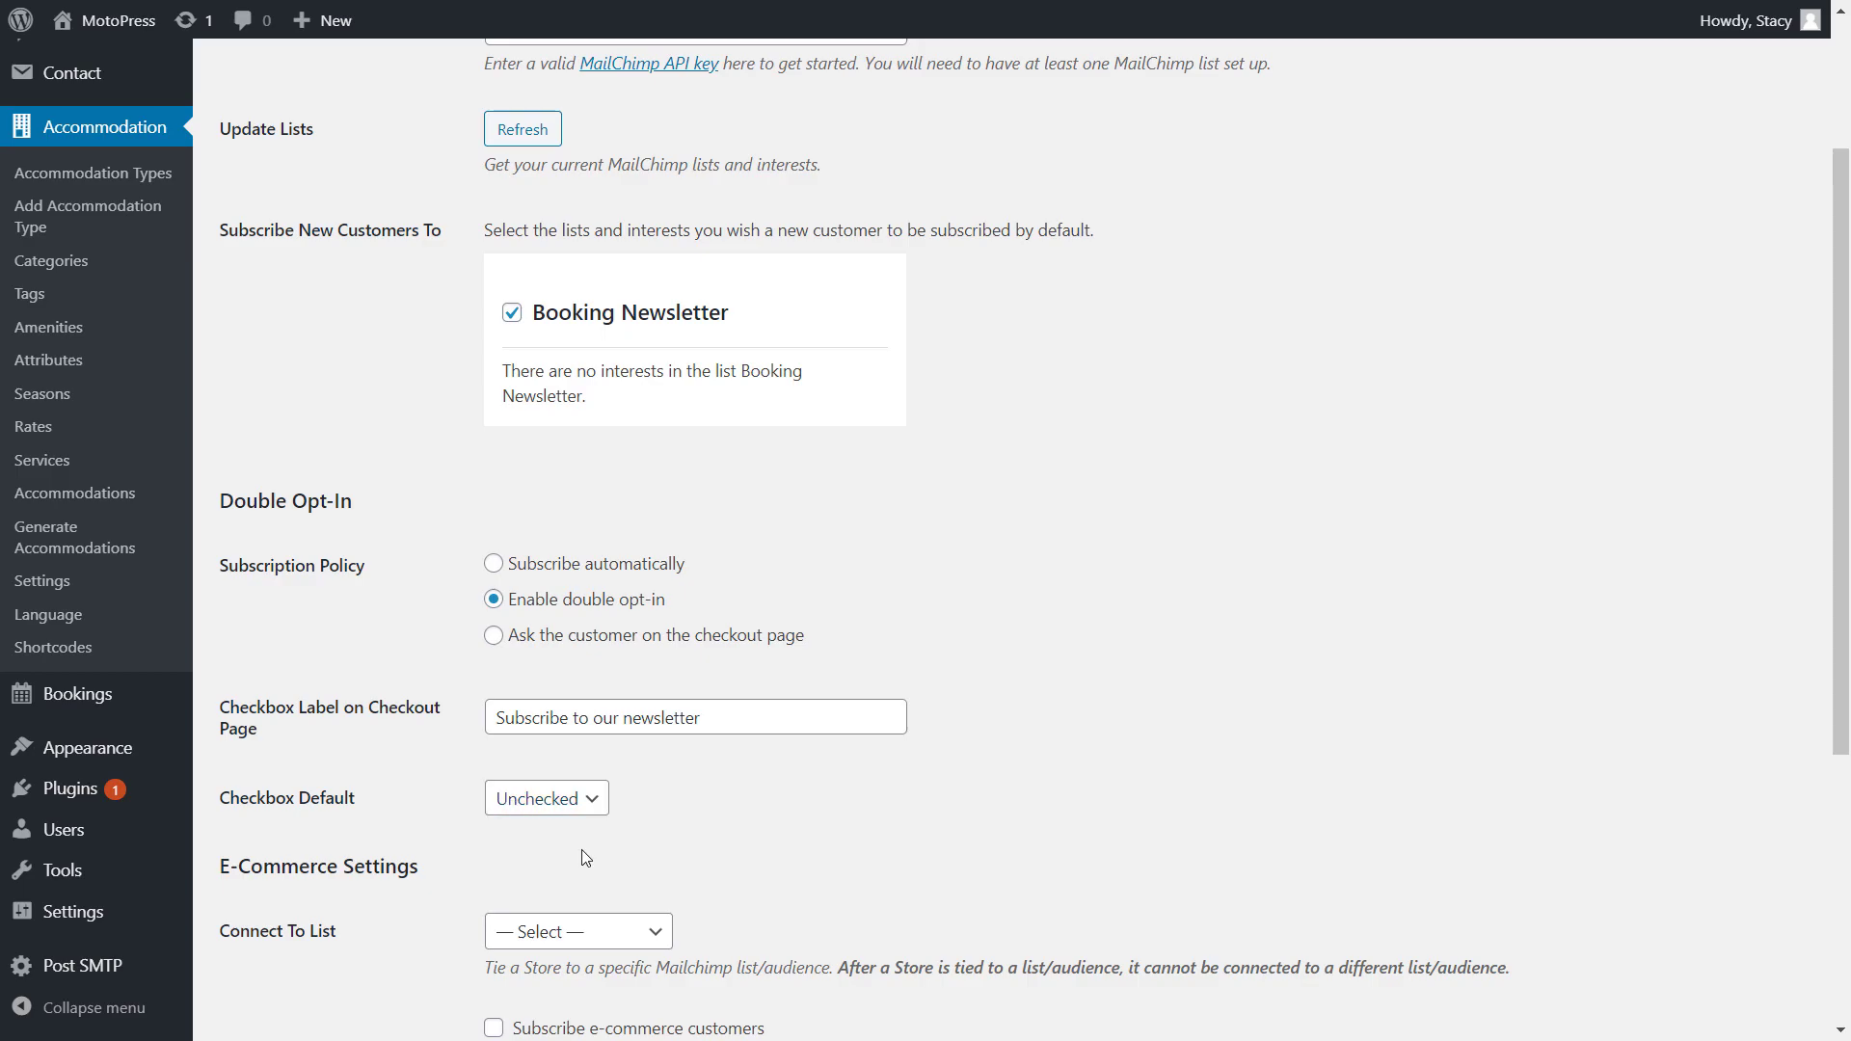
pyautogui.scroll(-3, 583, 851)
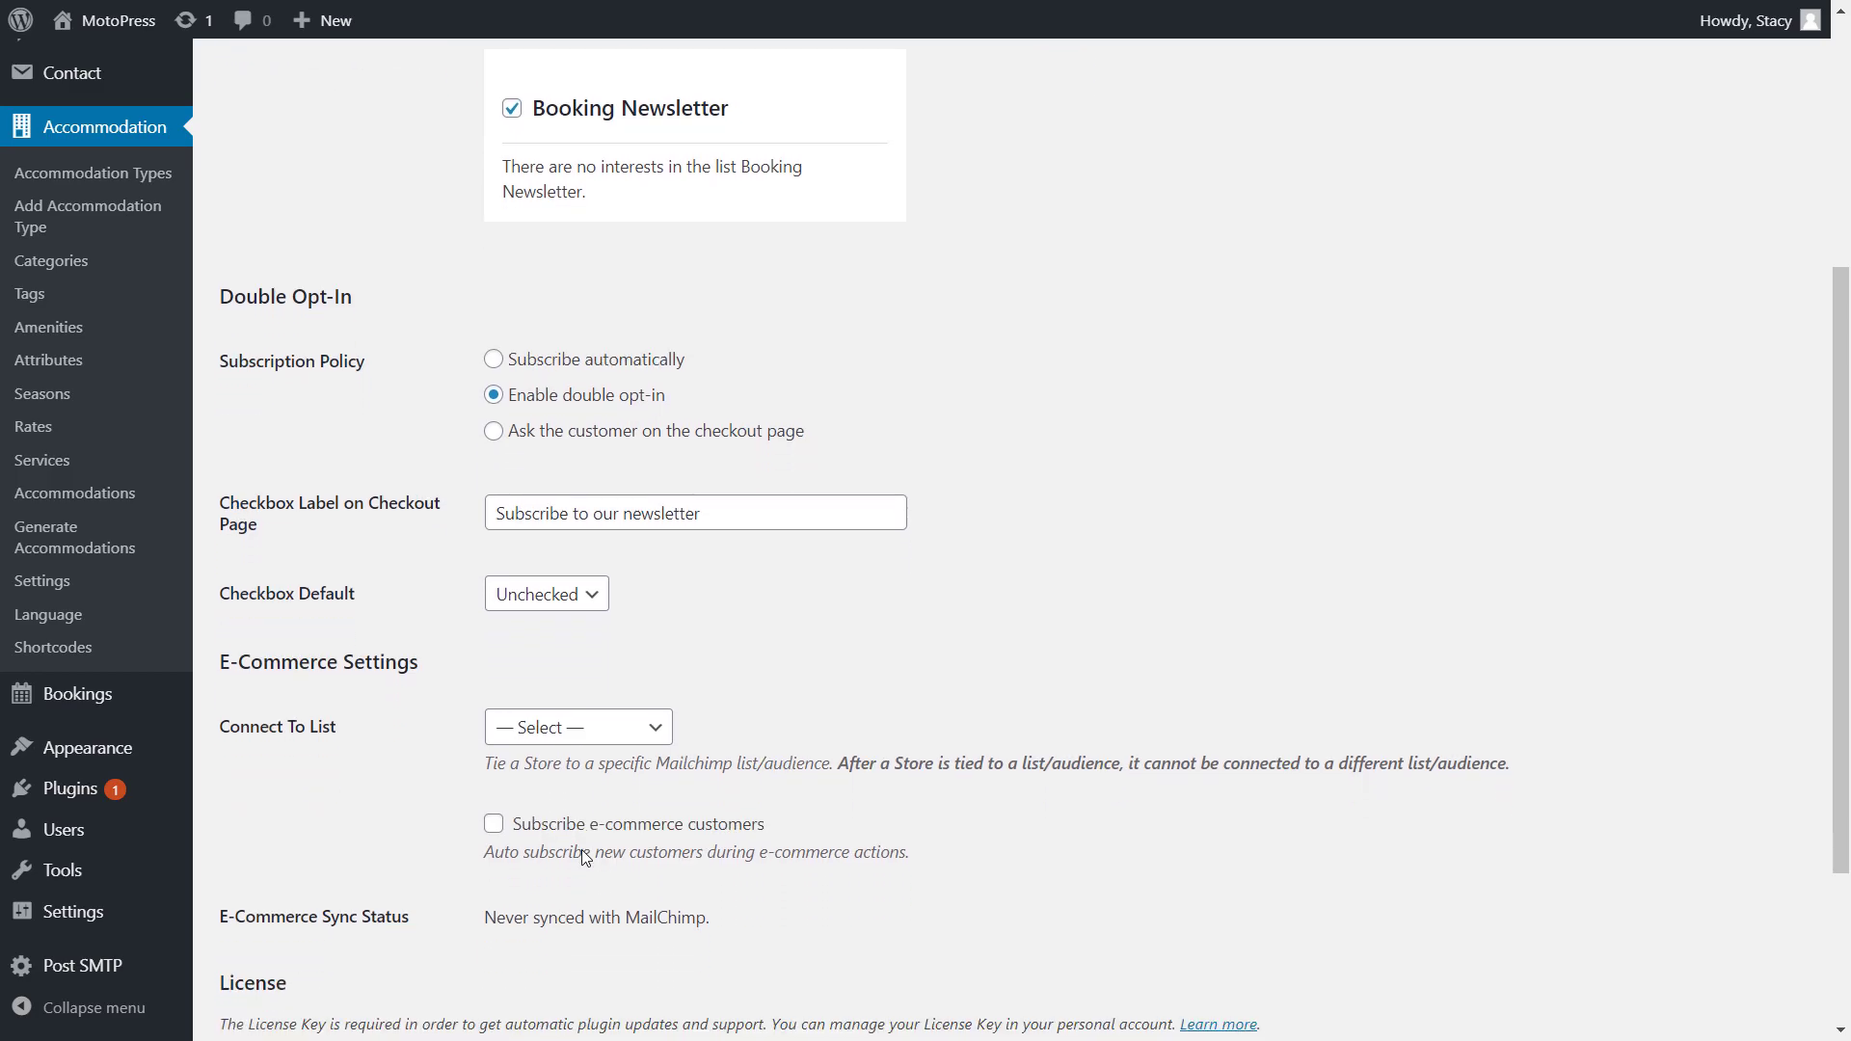
pyautogui.scroll(-1, 583, 850)
pyautogui.scroll(-2, 583, 853)
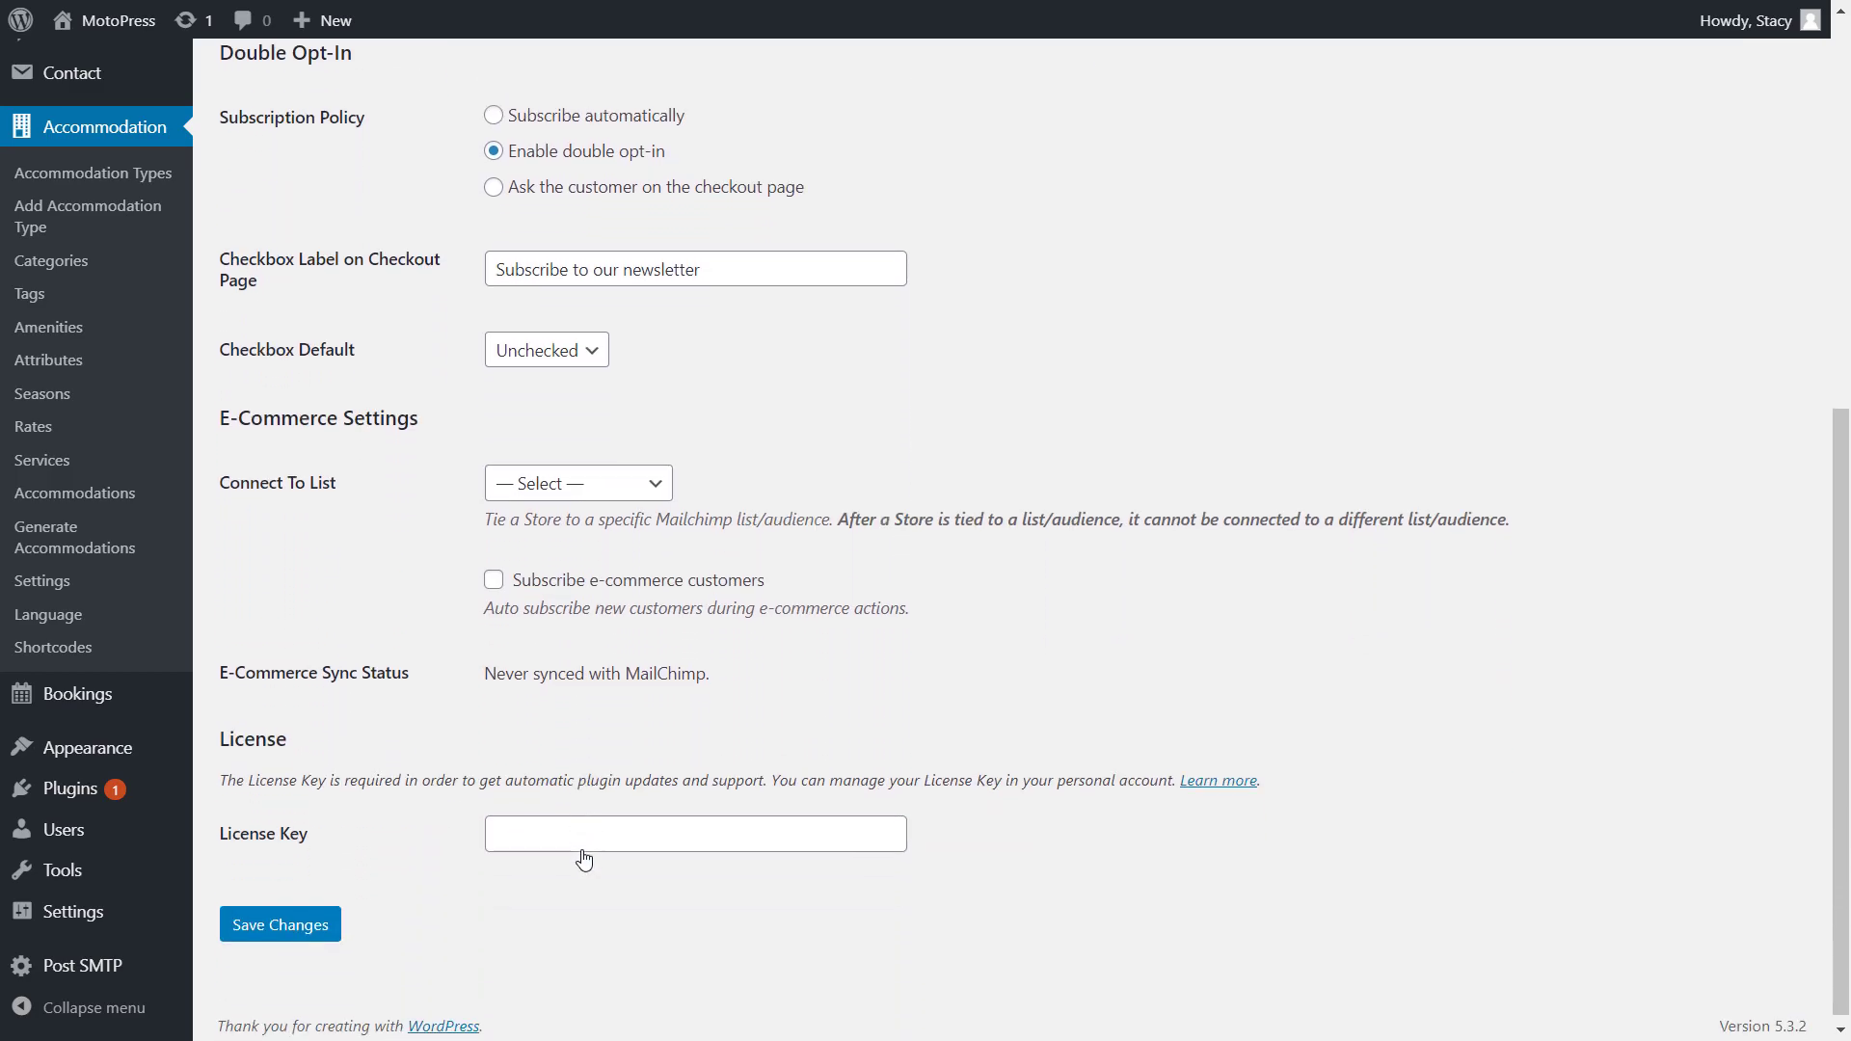
pyautogui.scroll(-1, 581, 827)
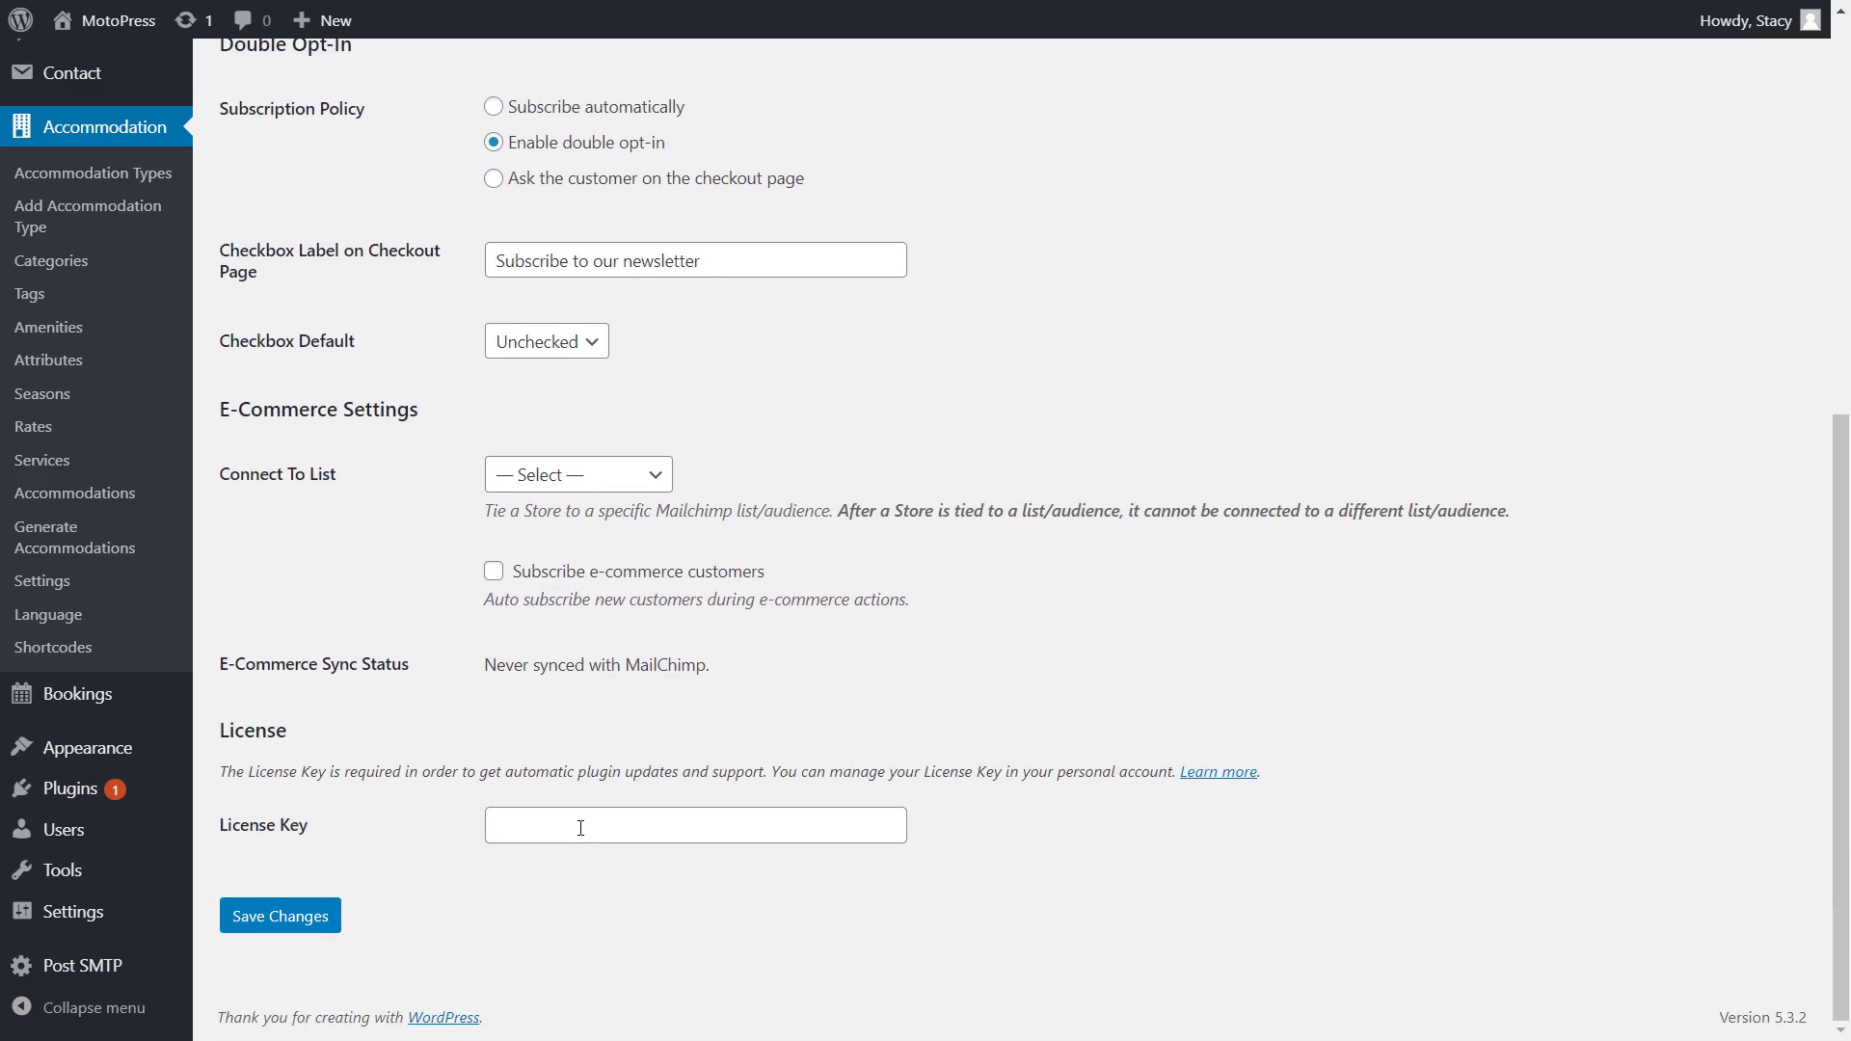
# Step: Connect the store to Booking Newsletter and auto-subscribe e-commerce customers
pyautogui.click(650, 473)
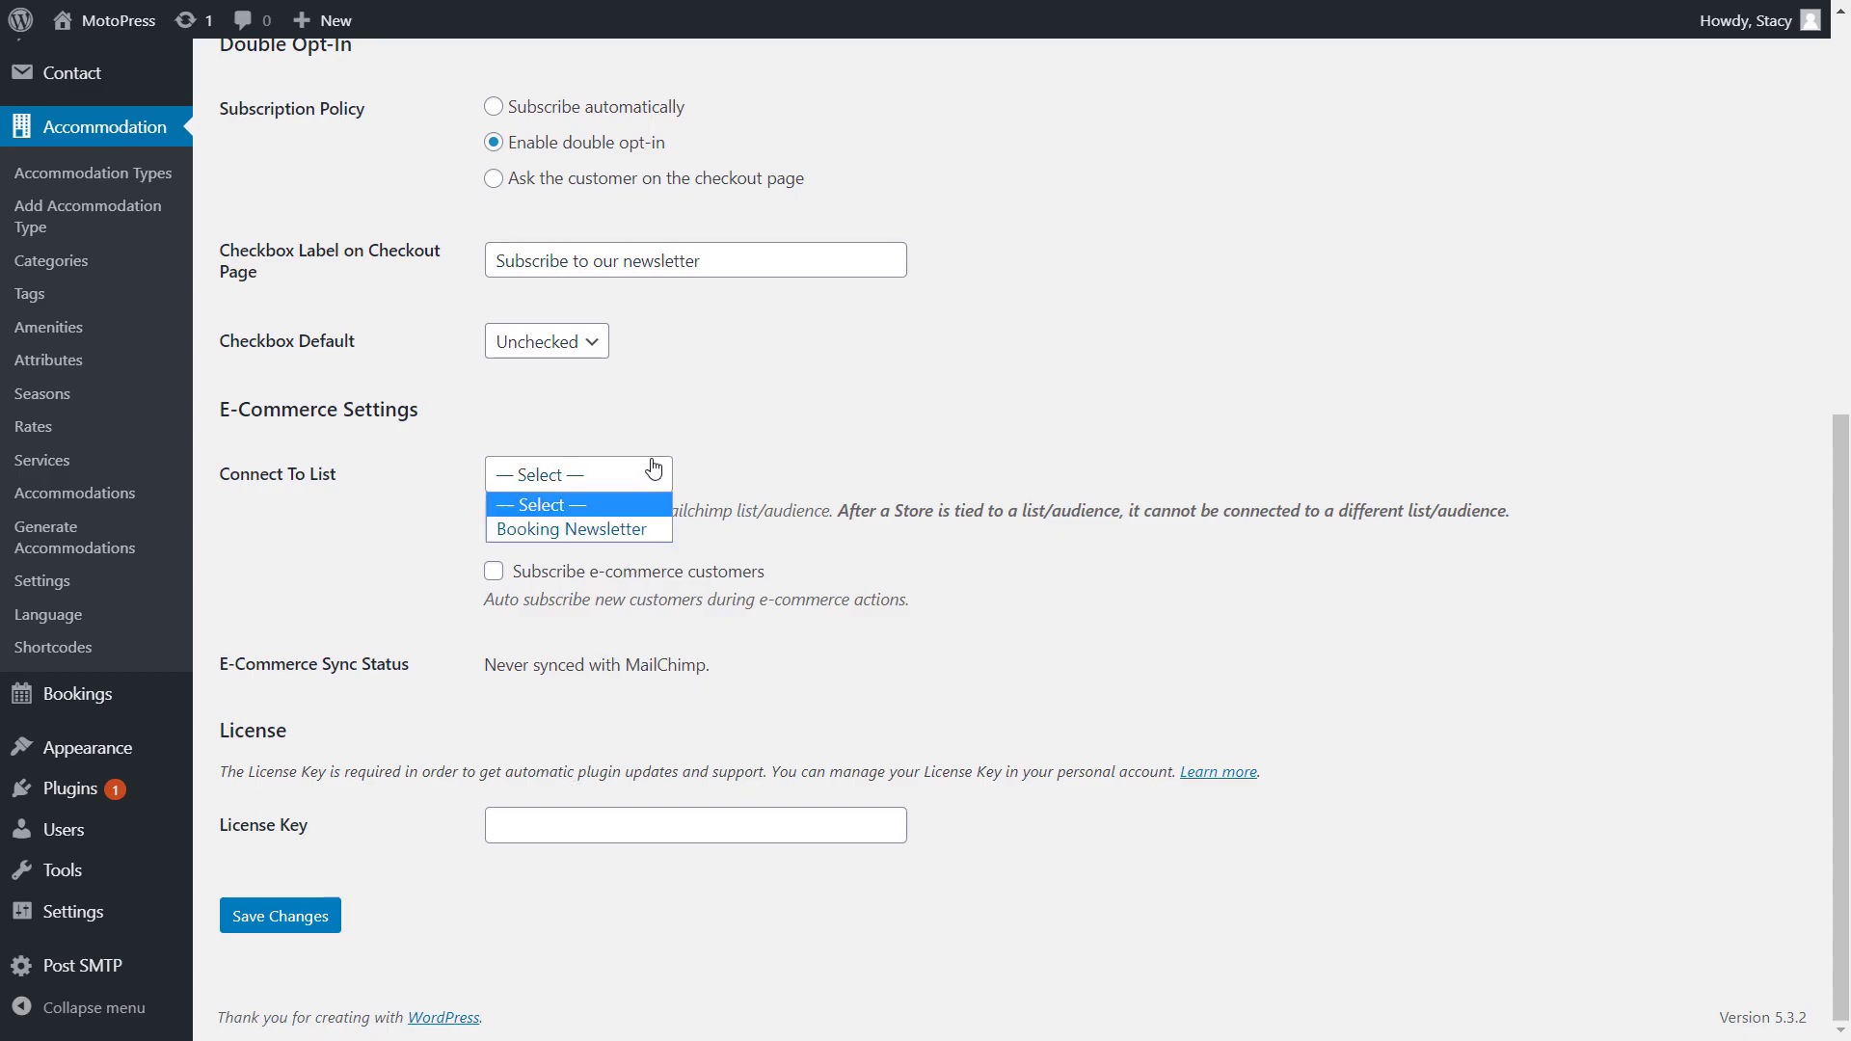
pyautogui.click(629, 529)
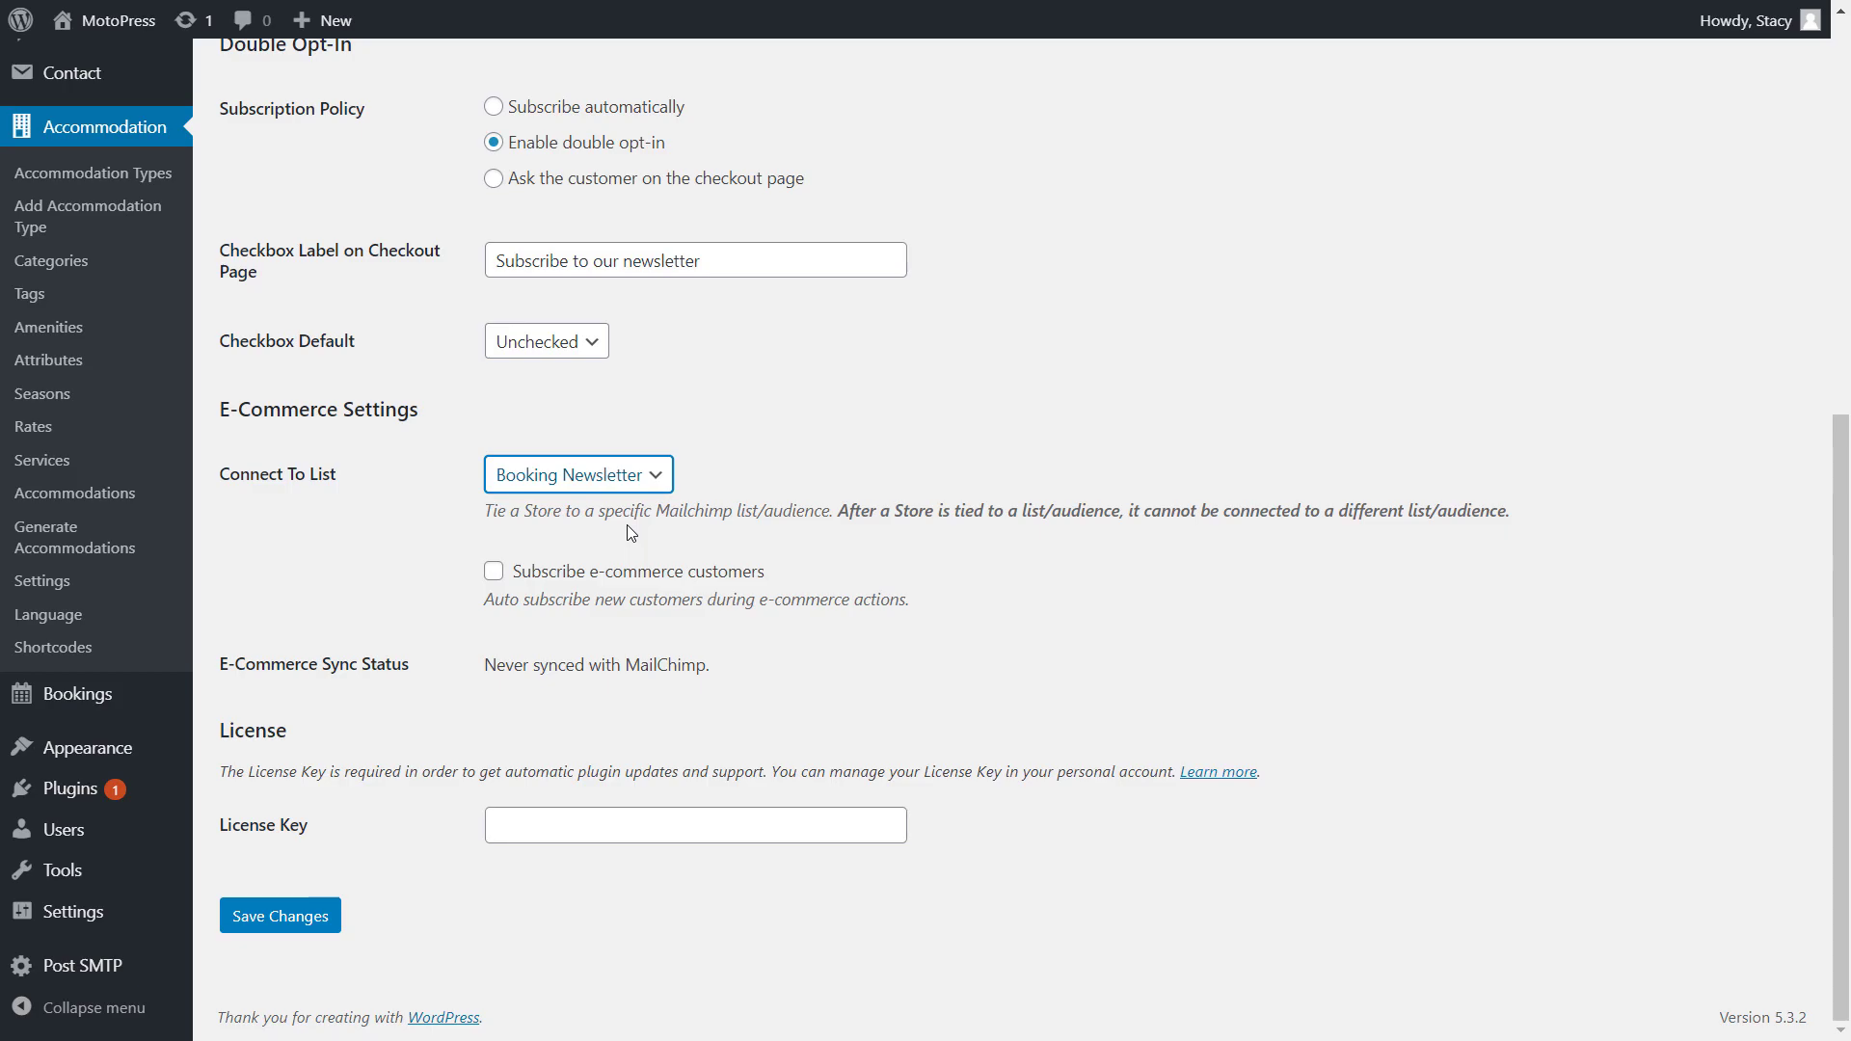
pyautogui.click(493, 572)
# Step: Save the integration settings, then select the photo, text and Book Now blocks in the email designer
pyautogui.click(316, 920)
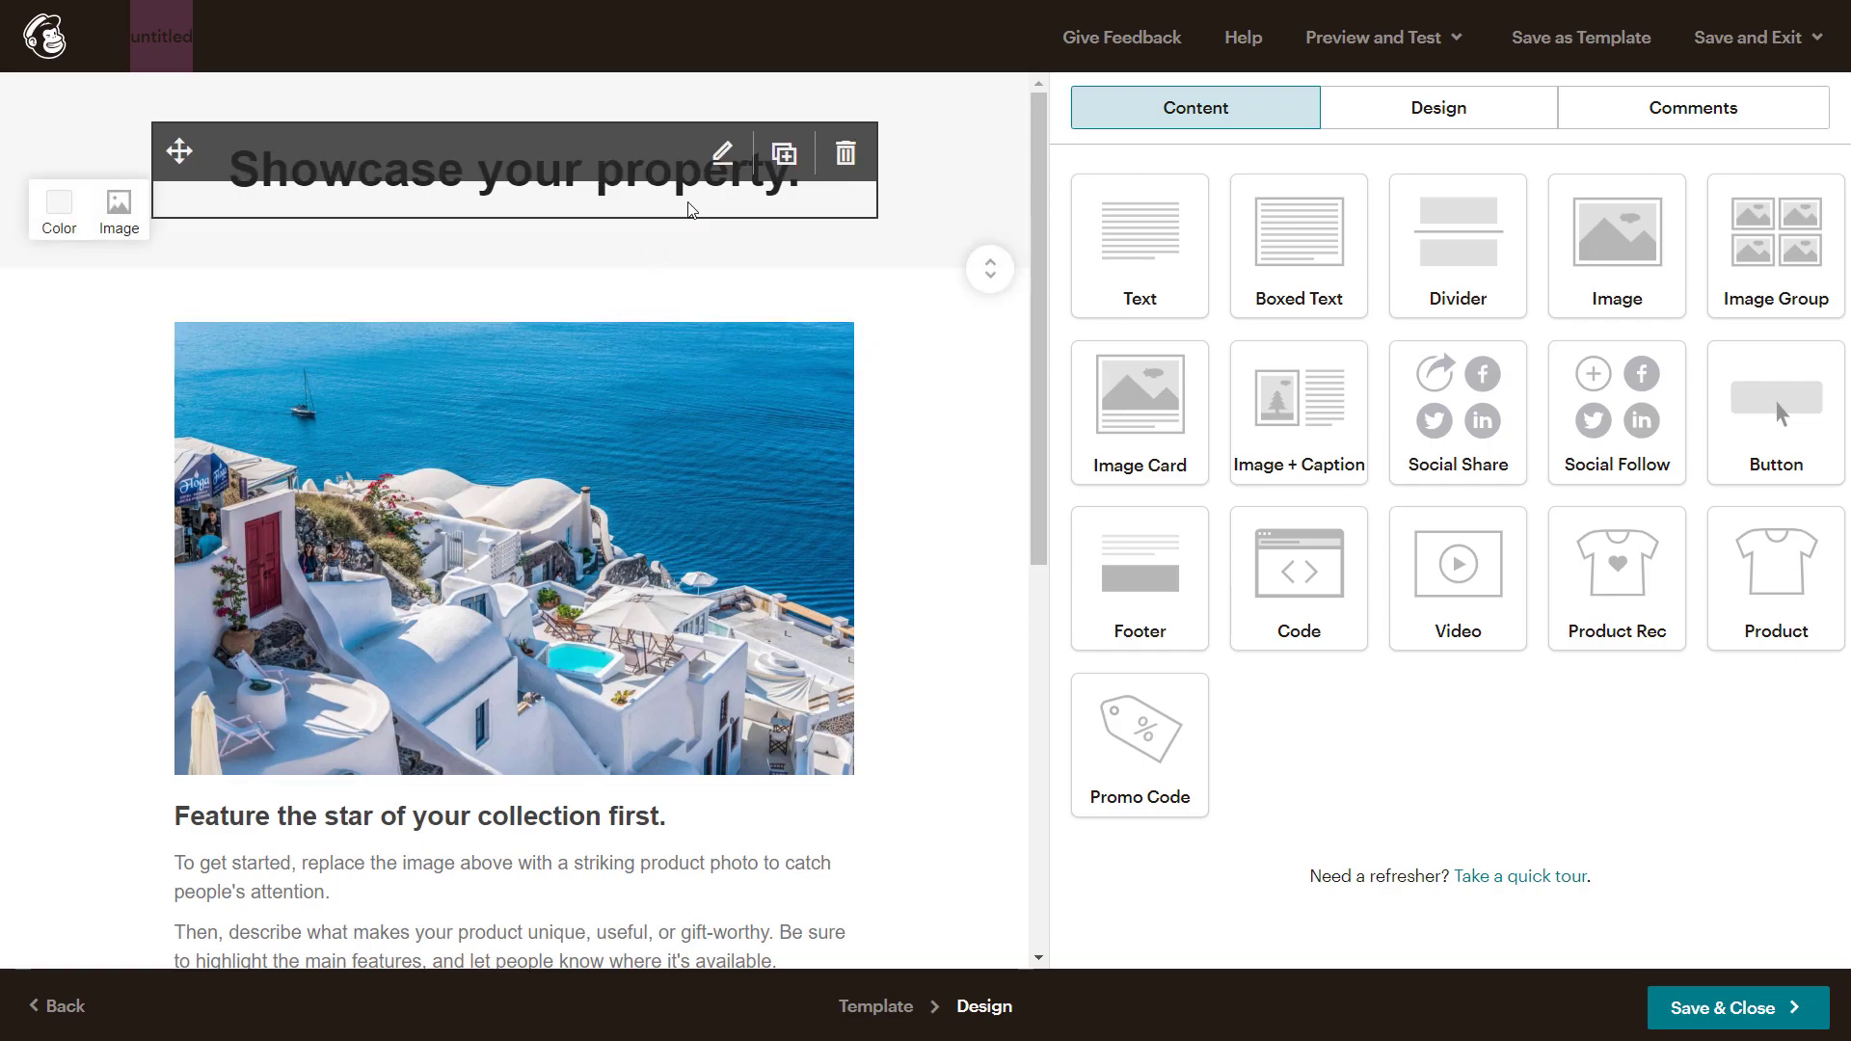
pyautogui.click(702, 390)
pyautogui.scroll(-1, 702, 391)
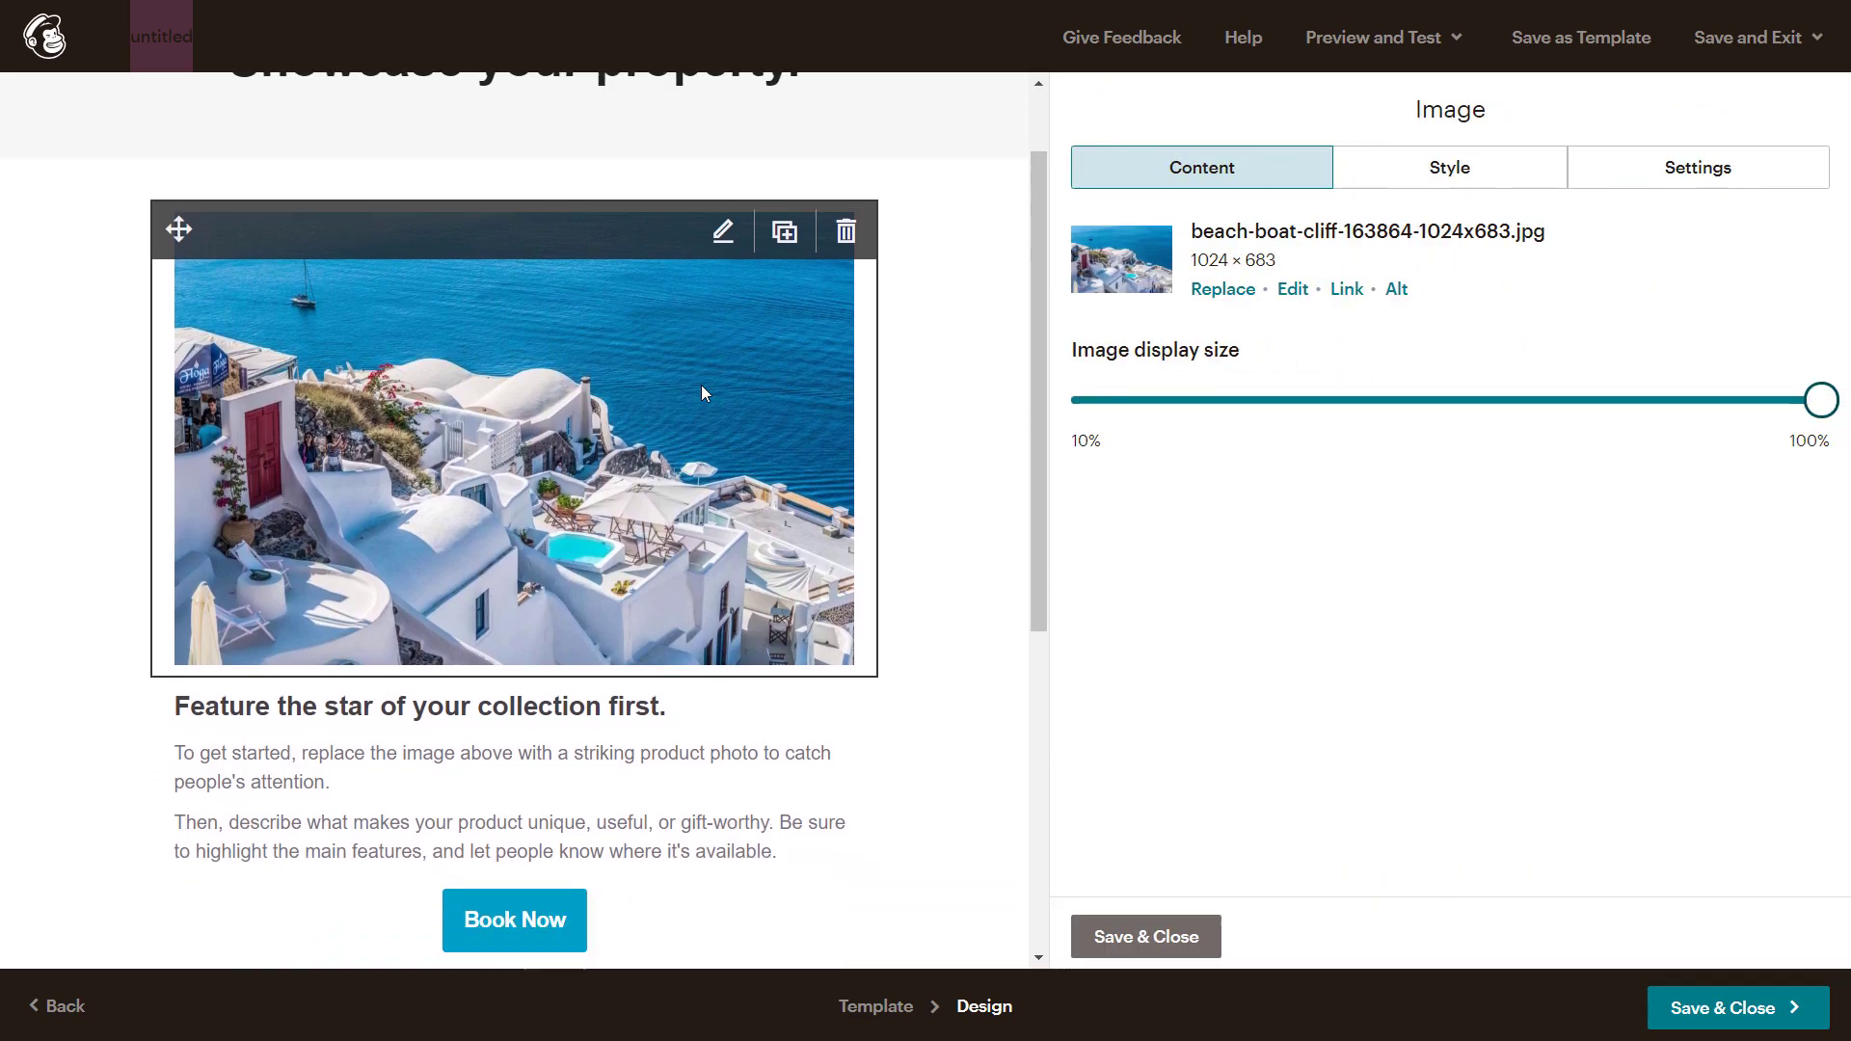
pyautogui.scroll(-1, 702, 385)
pyautogui.click(593, 686)
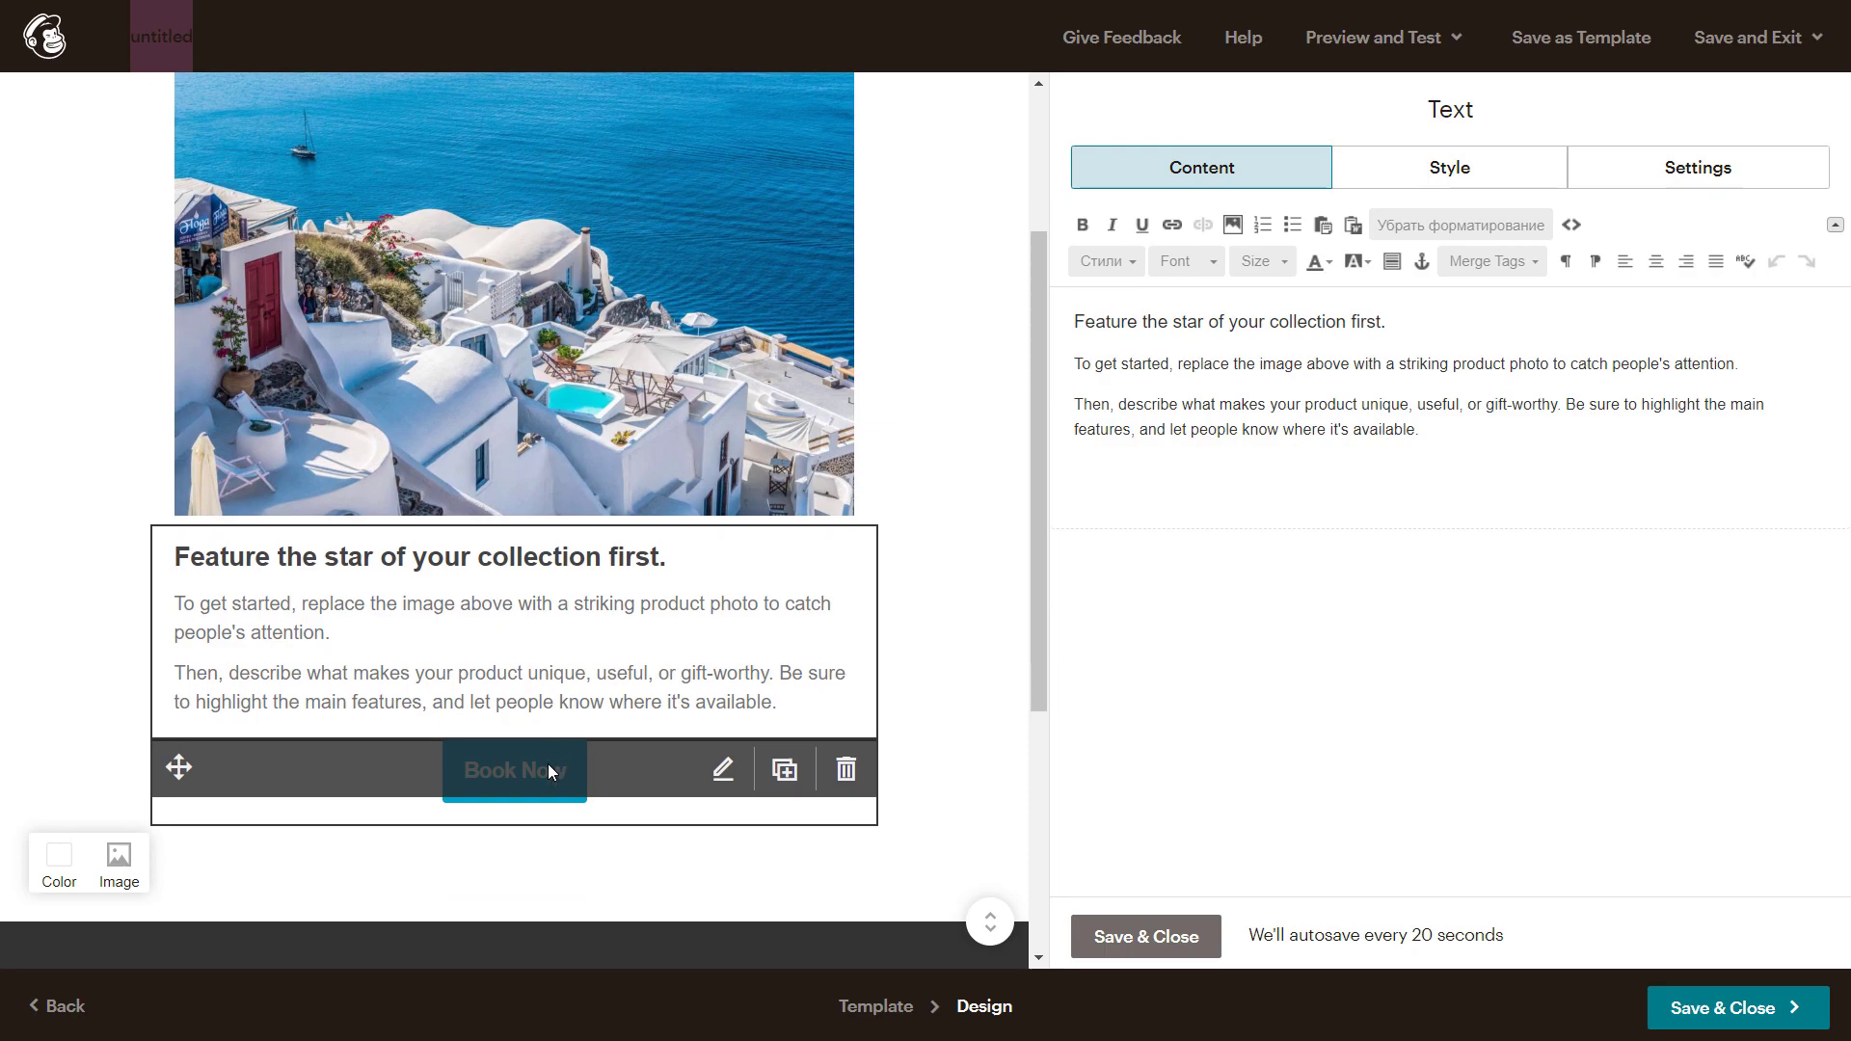
pyautogui.click(569, 774)
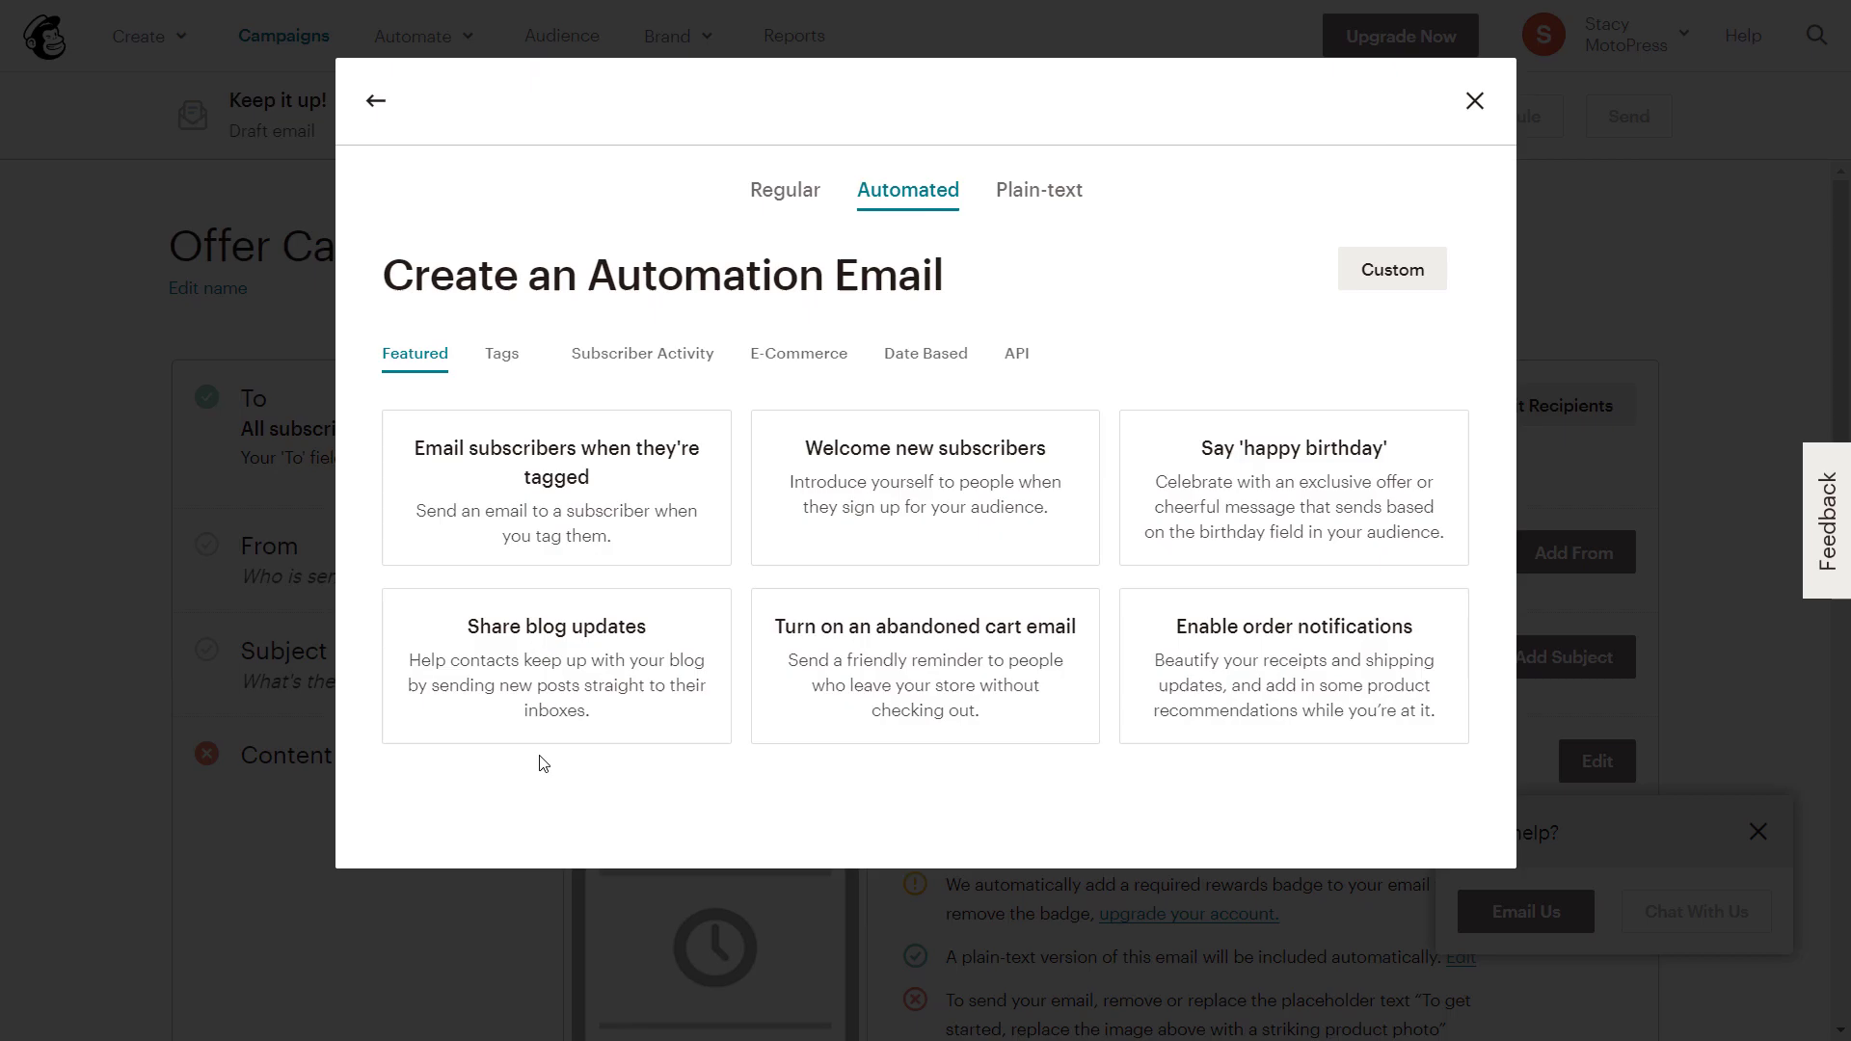
# Step: View the E-Commerce automation types, then scroll down the Offer Campaign page
pyautogui.click(796, 363)
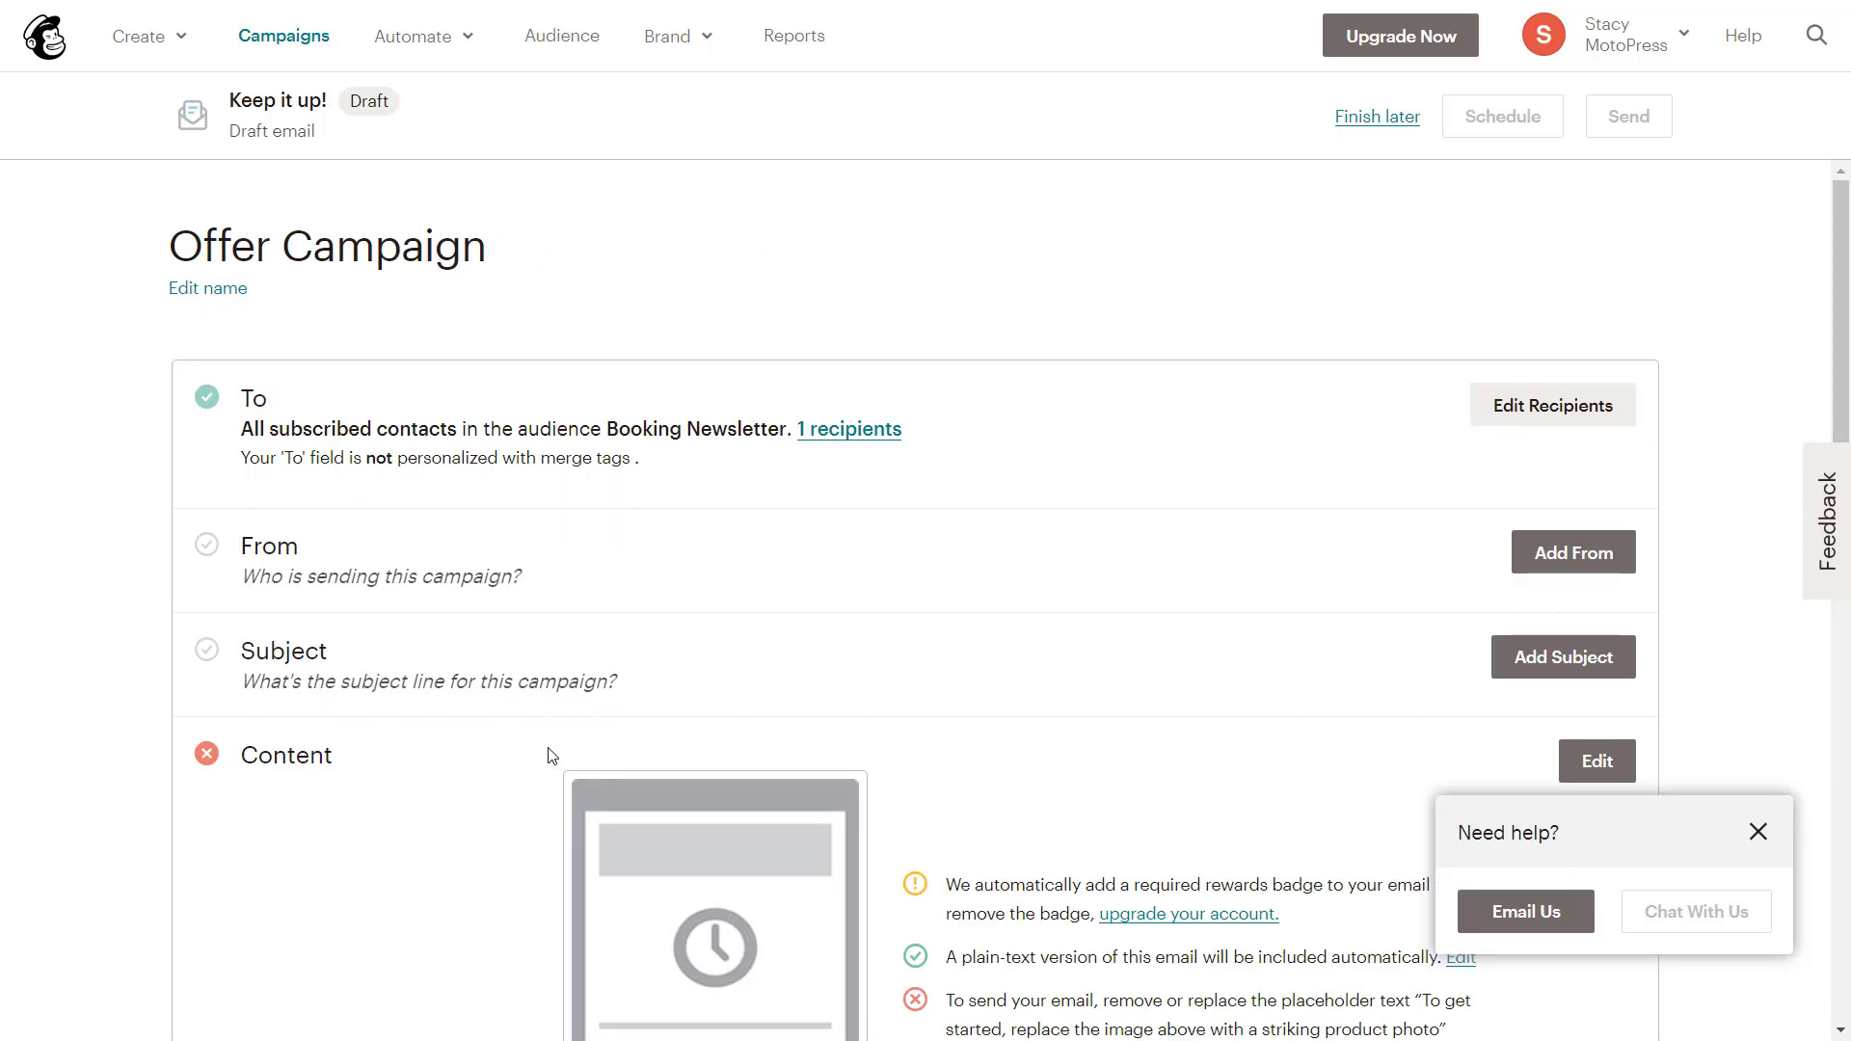
pyautogui.scroll(-3, 543, 764)
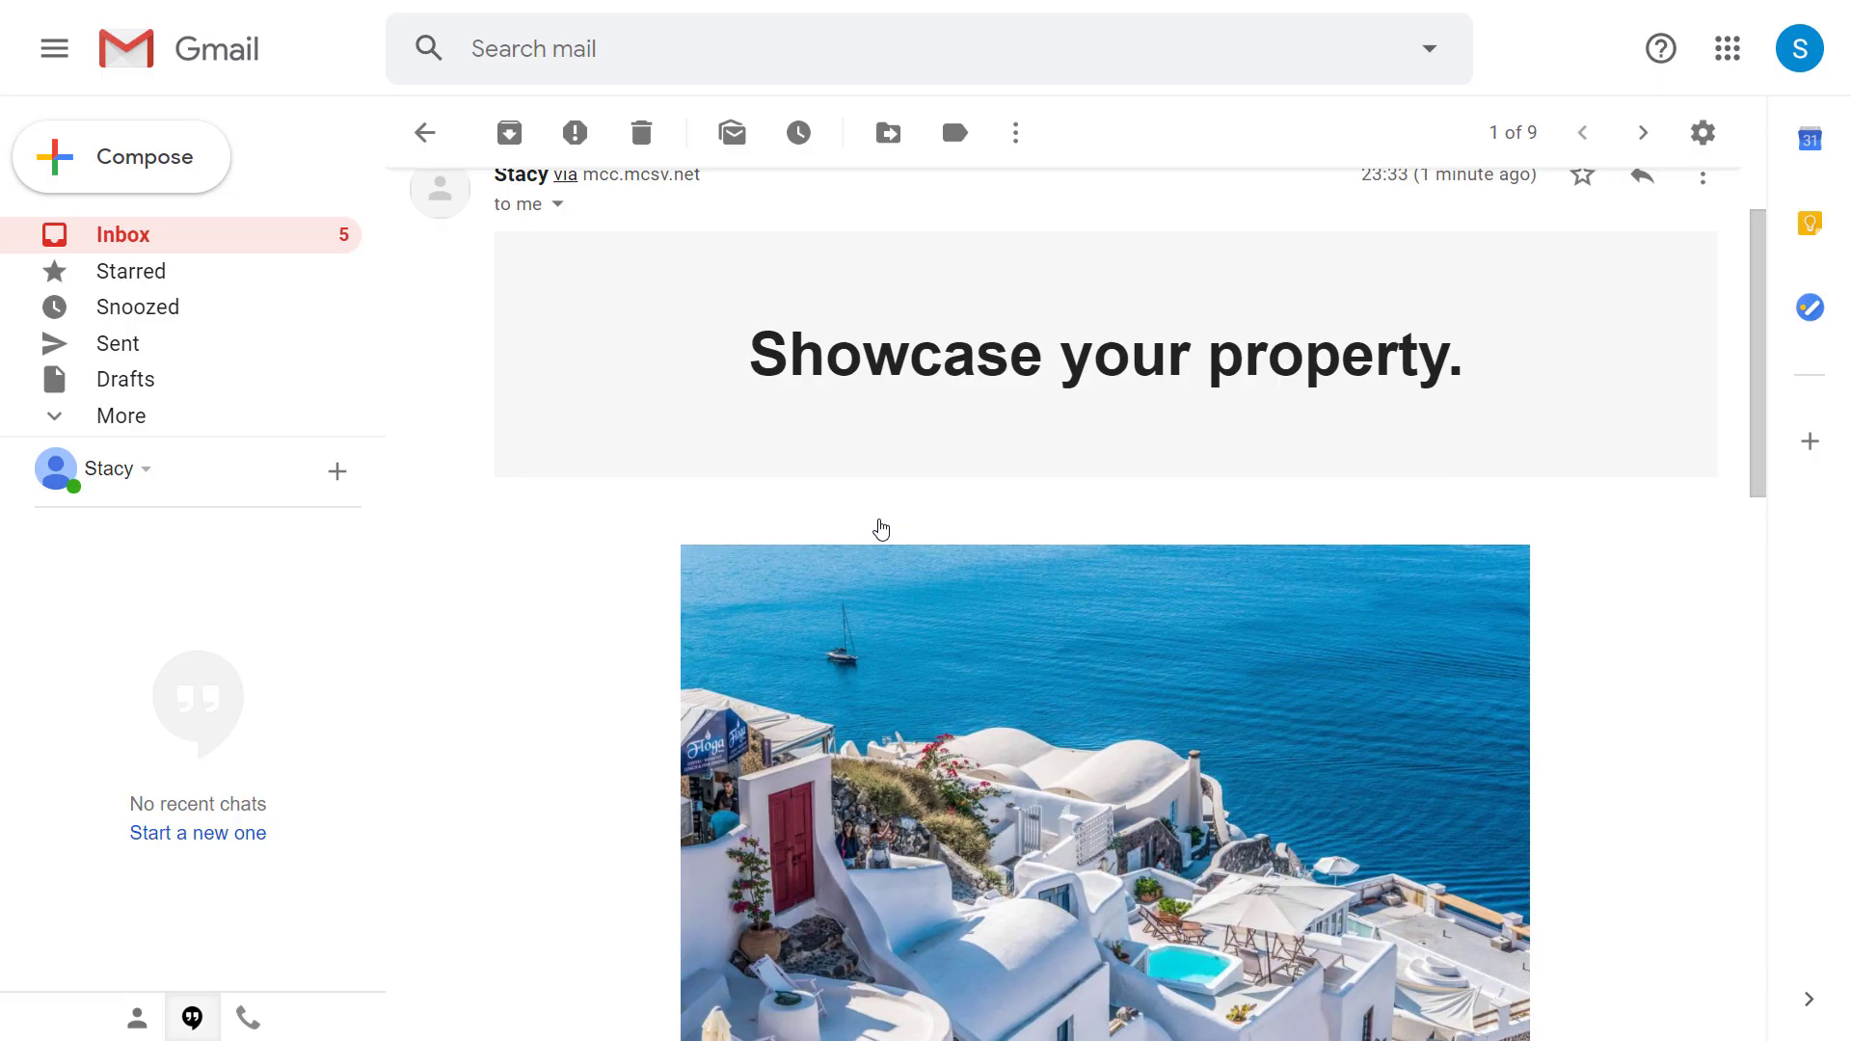
pyautogui.scroll(-2, 880, 528)
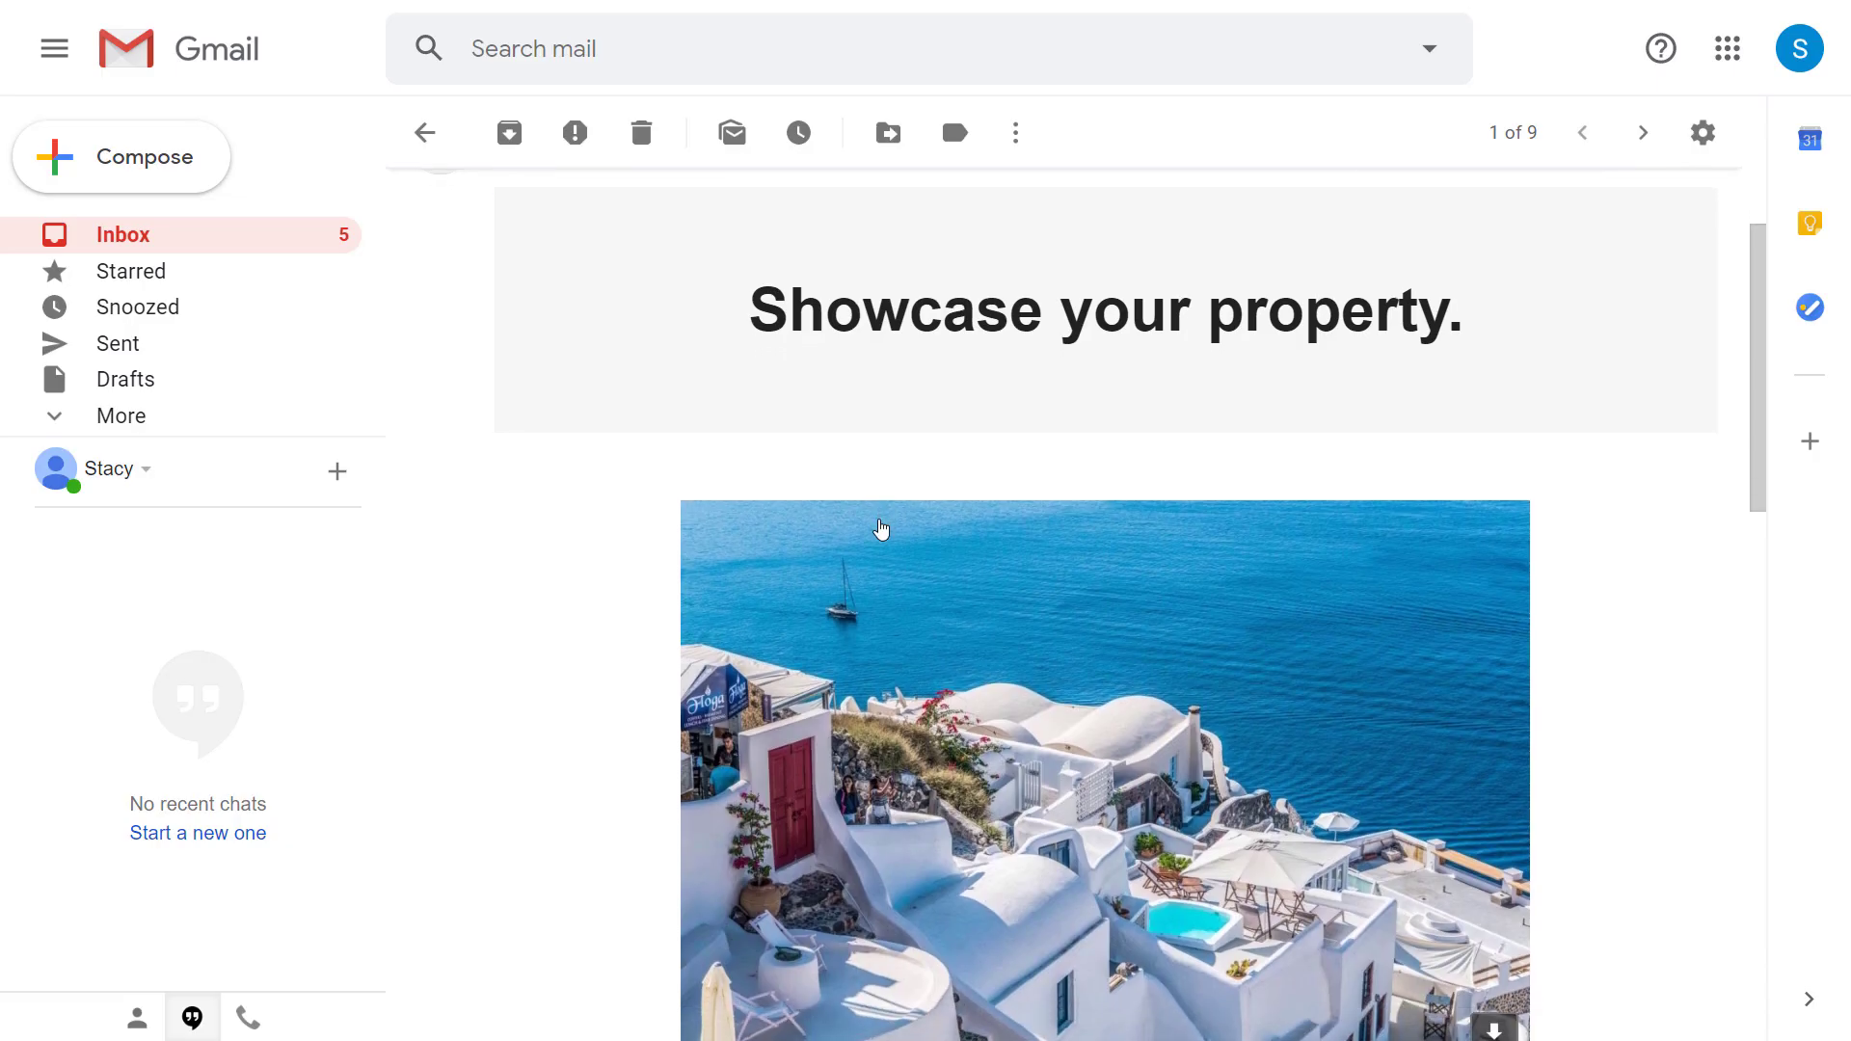
pyautogui.scroll(-2, 880, 529)
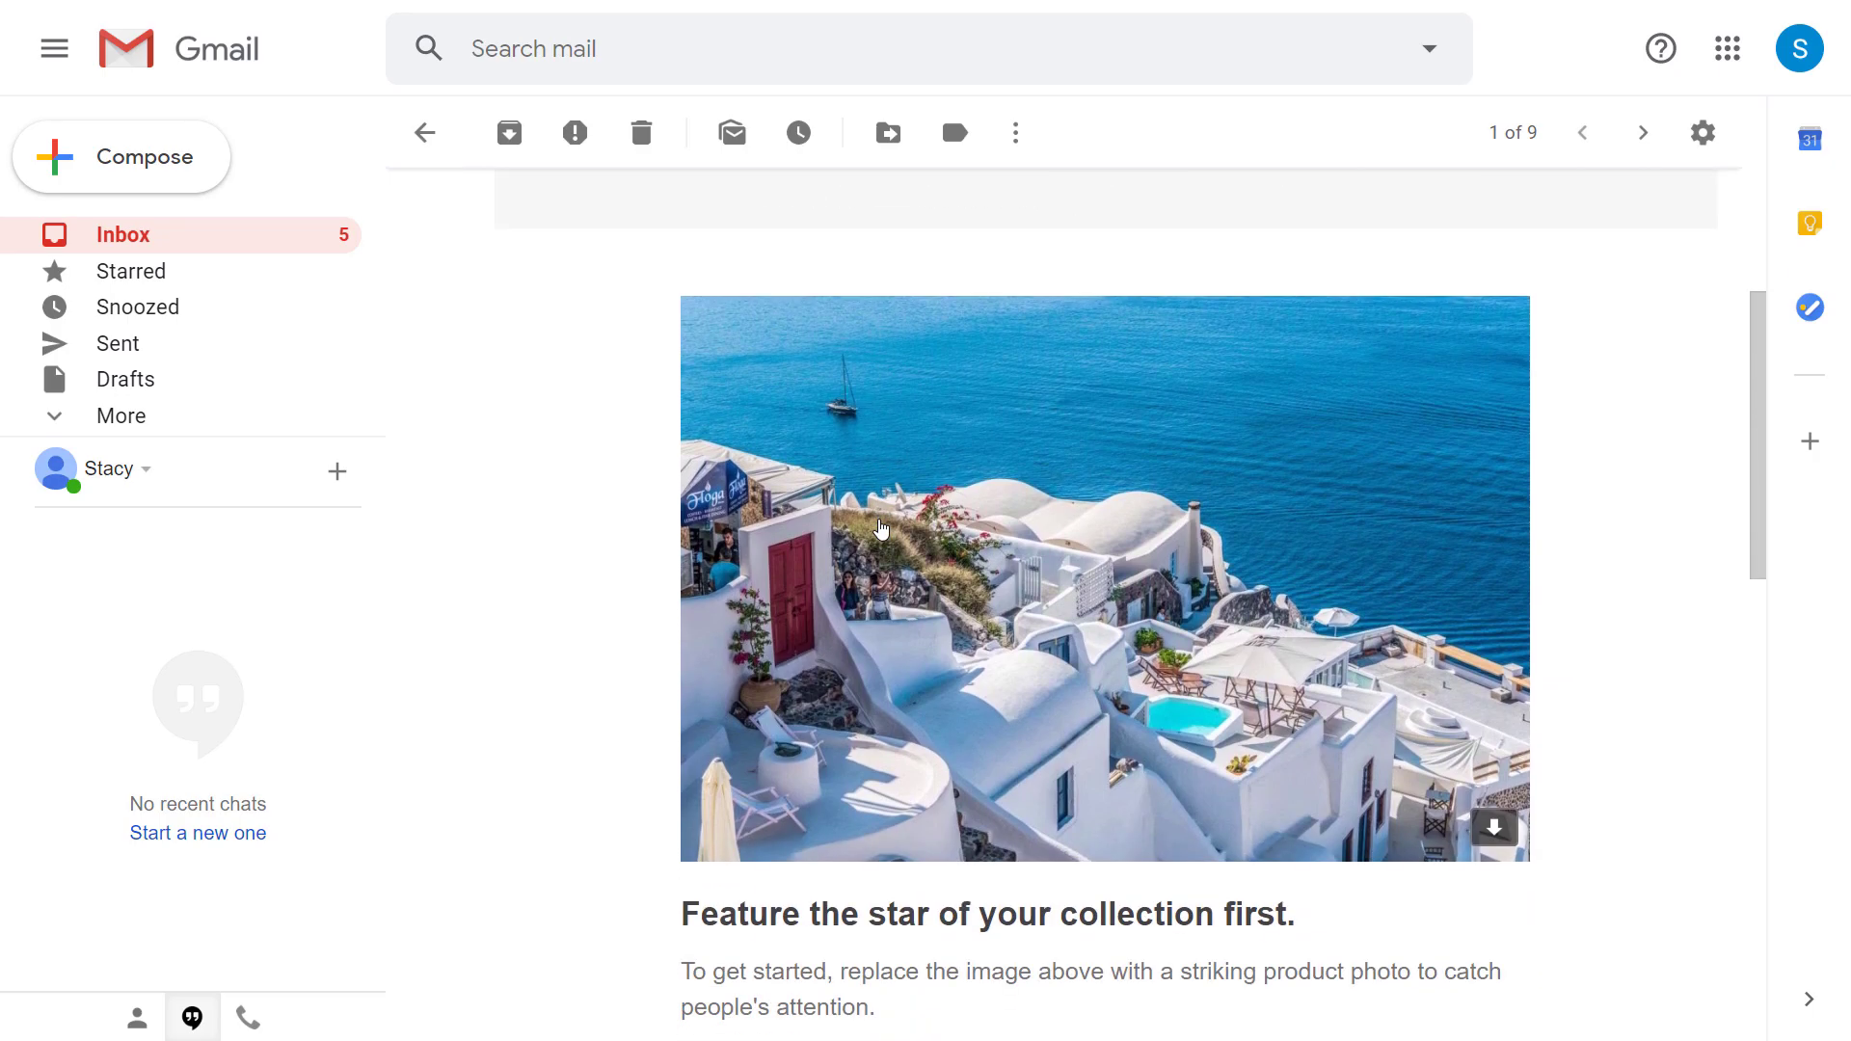
pyautogui.scroll(-3, 880, 529)
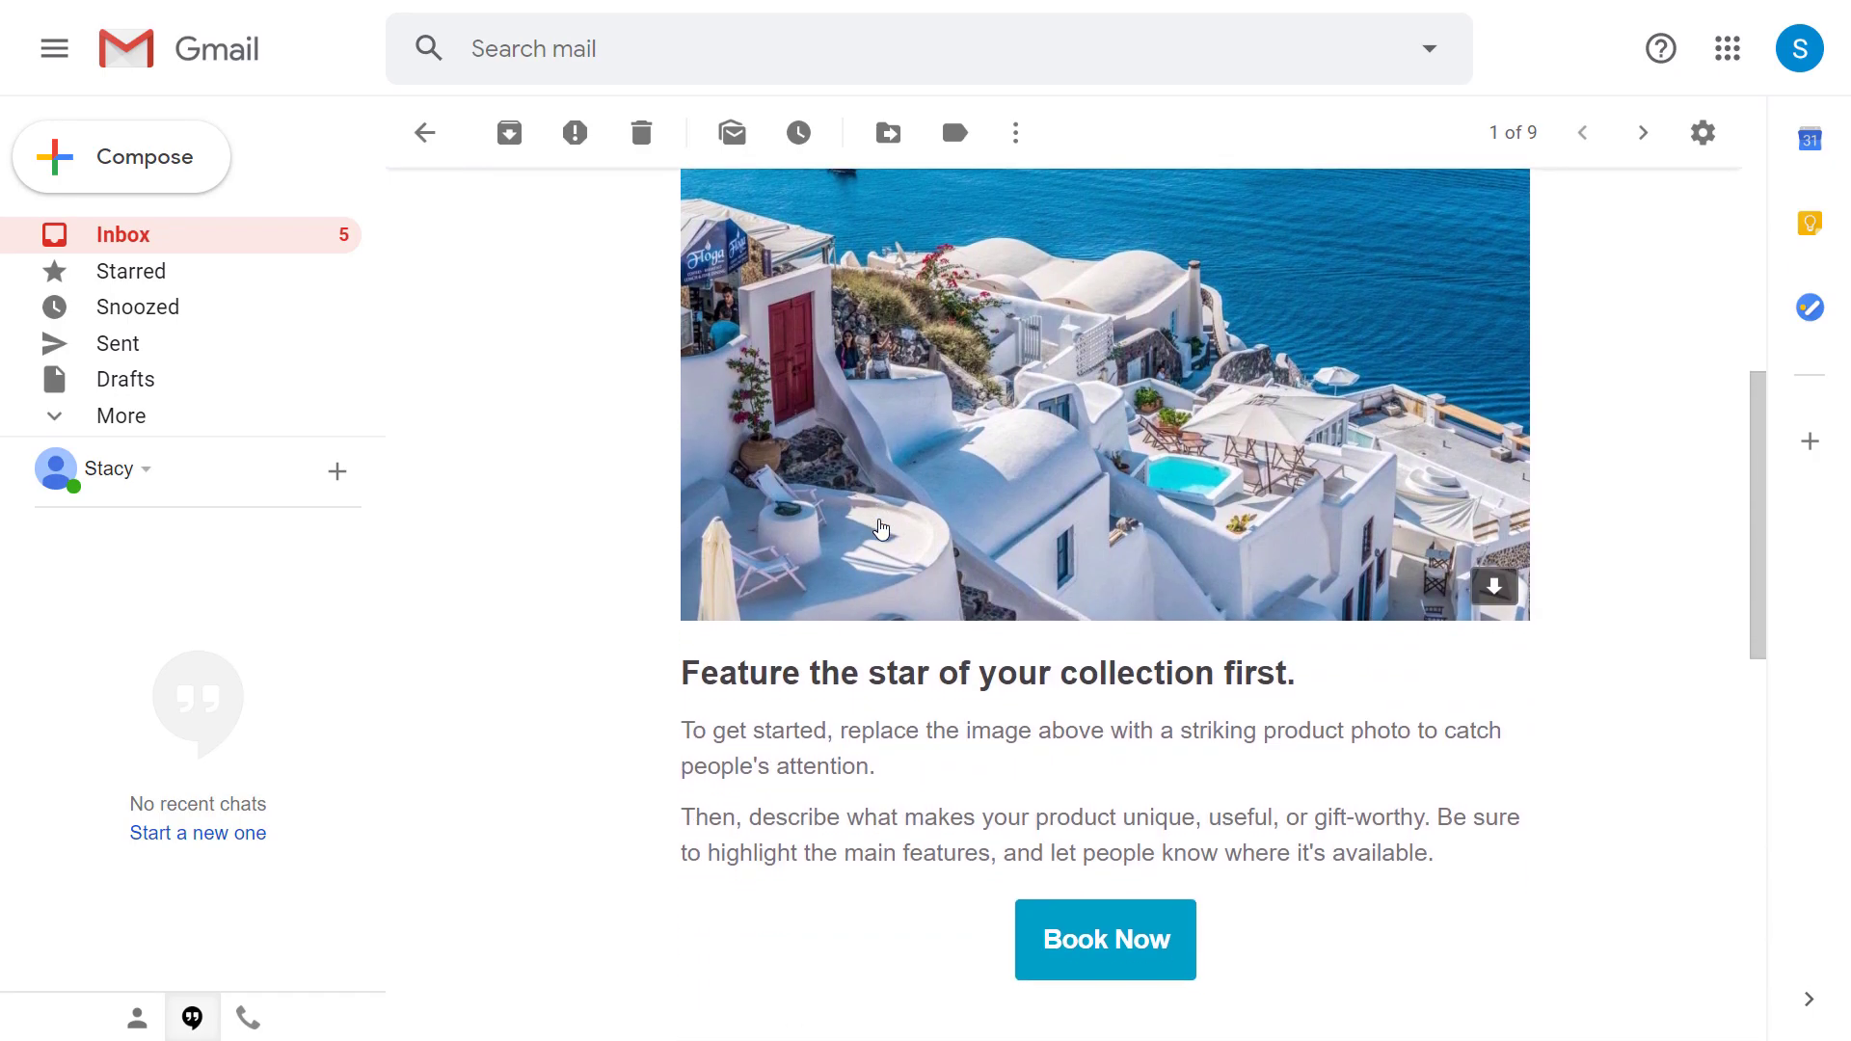
pyautogui.scroll(-1, 880, 528)
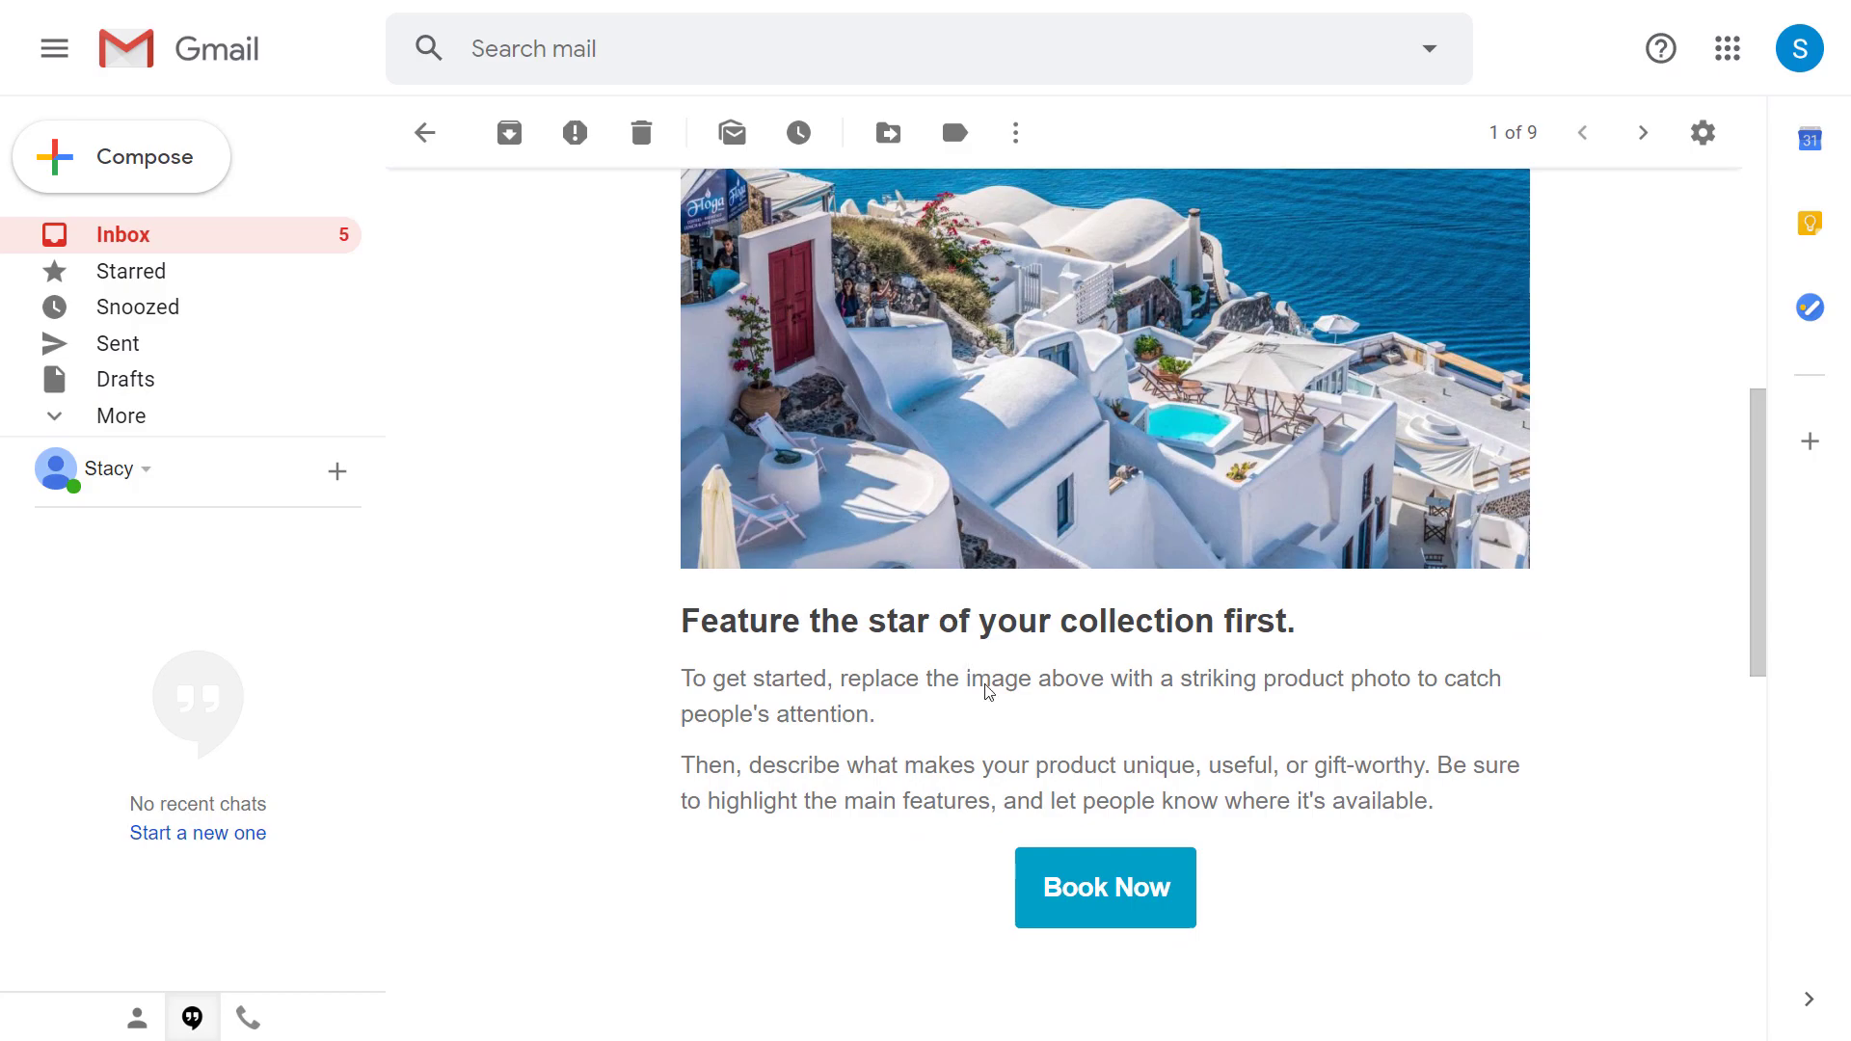
pyautogui.click(1104, 918)
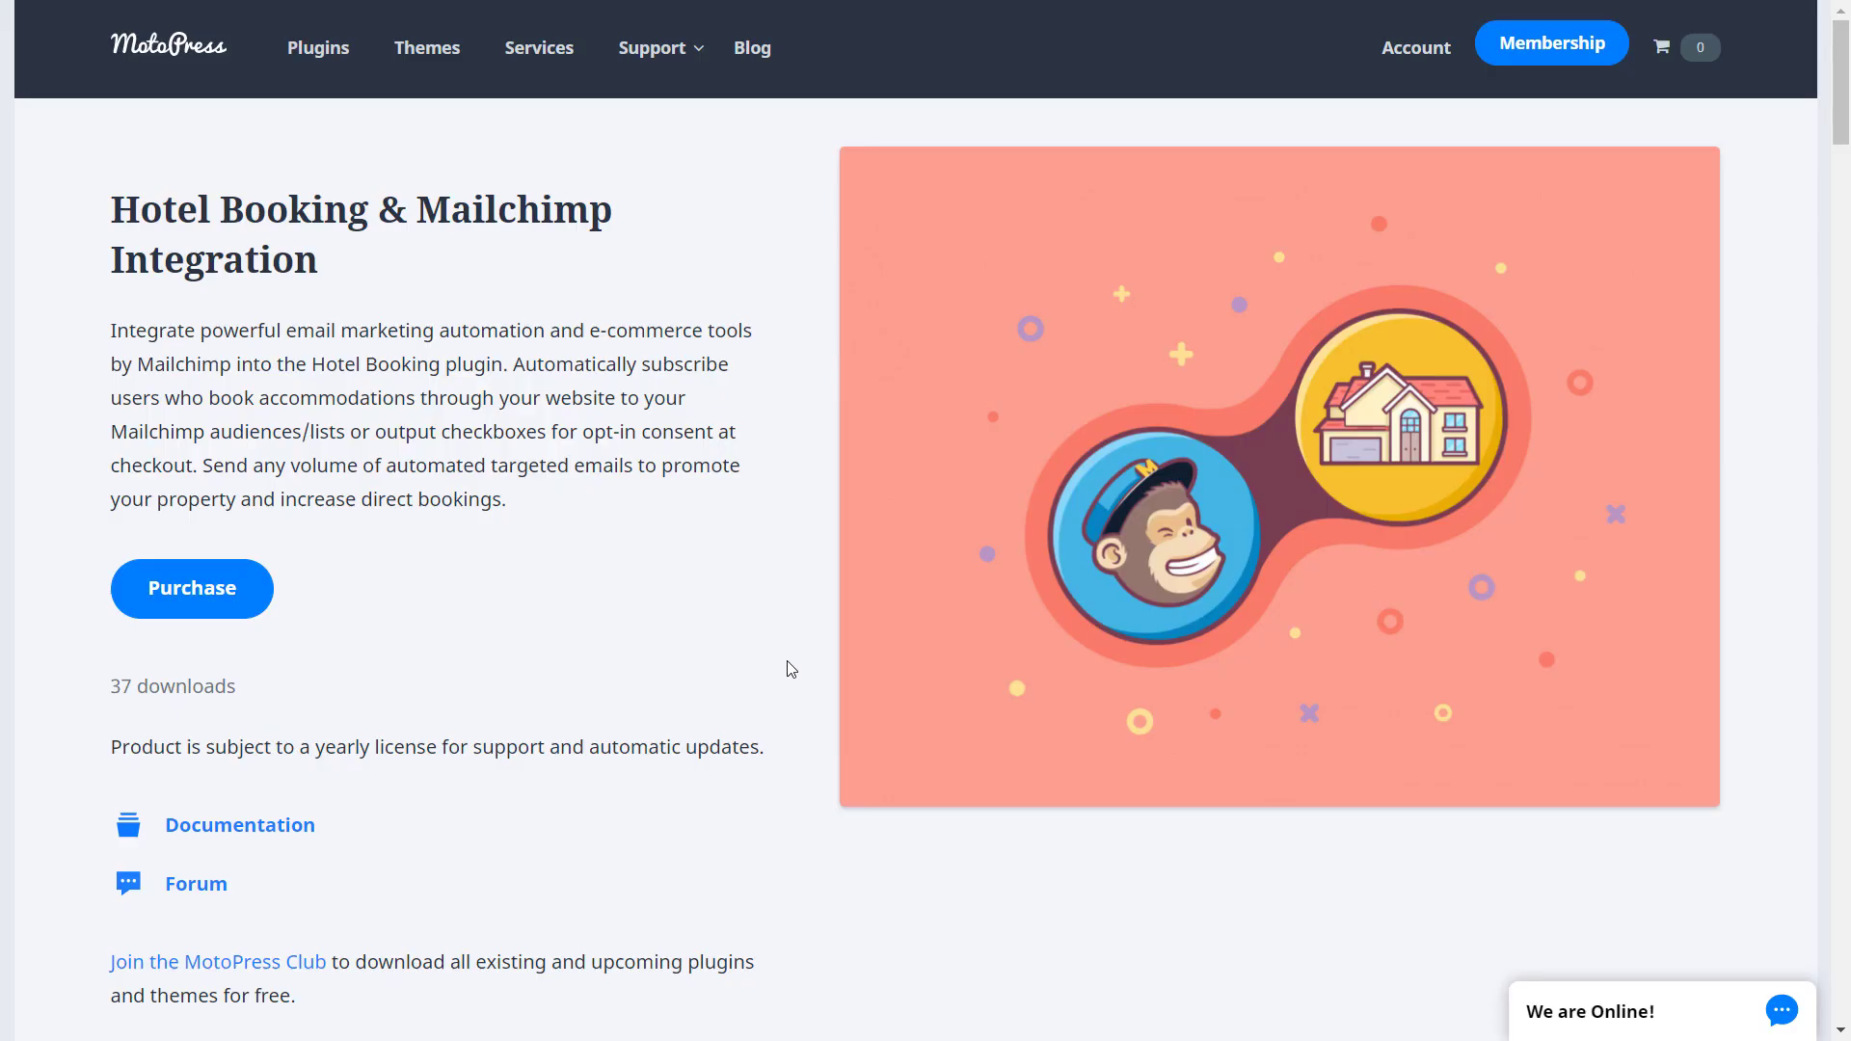